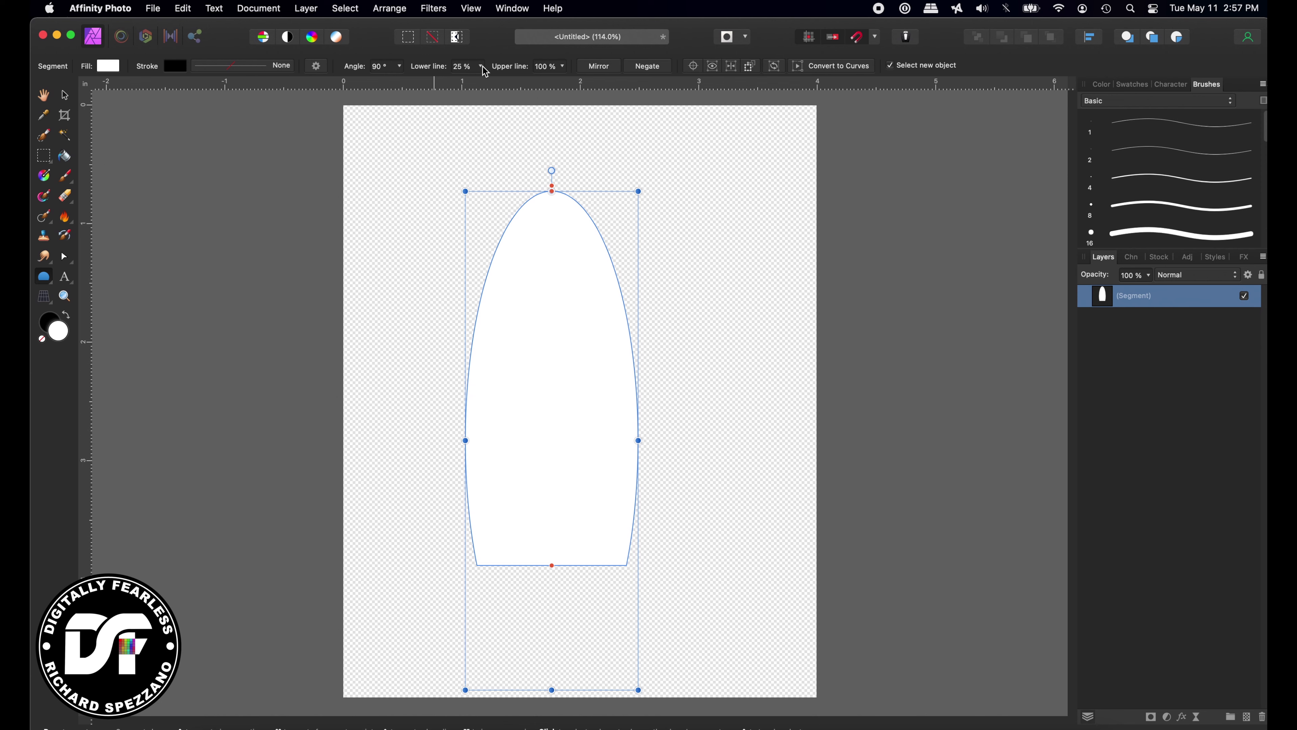
# - Set the segment shape's lower line to 8 % and its upper line to 88 %
pyautogui.click(481, 66)
pyautogui.moveTo(485, 85); pyautogui.dragTo(465, 85)
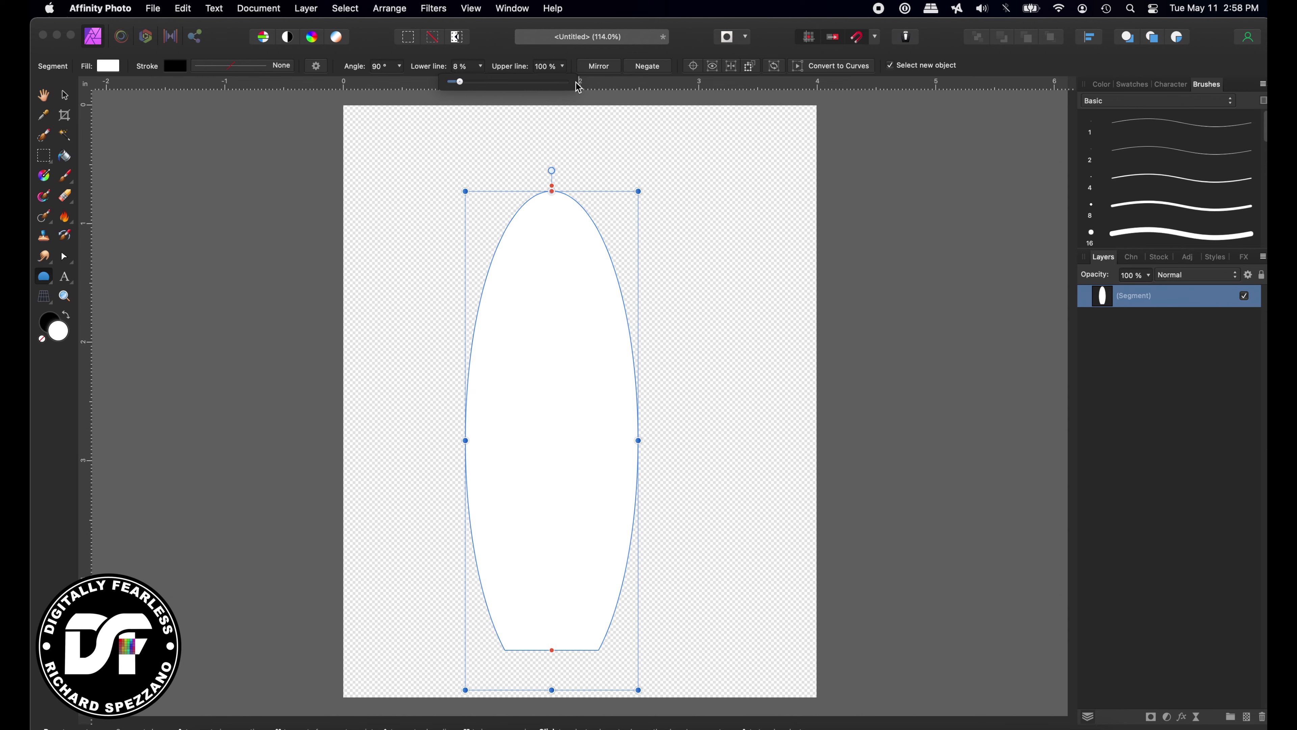
pyautogui.click(562, 66)
pyautogui.moveTo(561, 86)
pyautogui.mouseDown()
pyautogui.moveTo(534, 86)
pyautogui.moveTo(549, 88)
pyautogui.mouseUp()
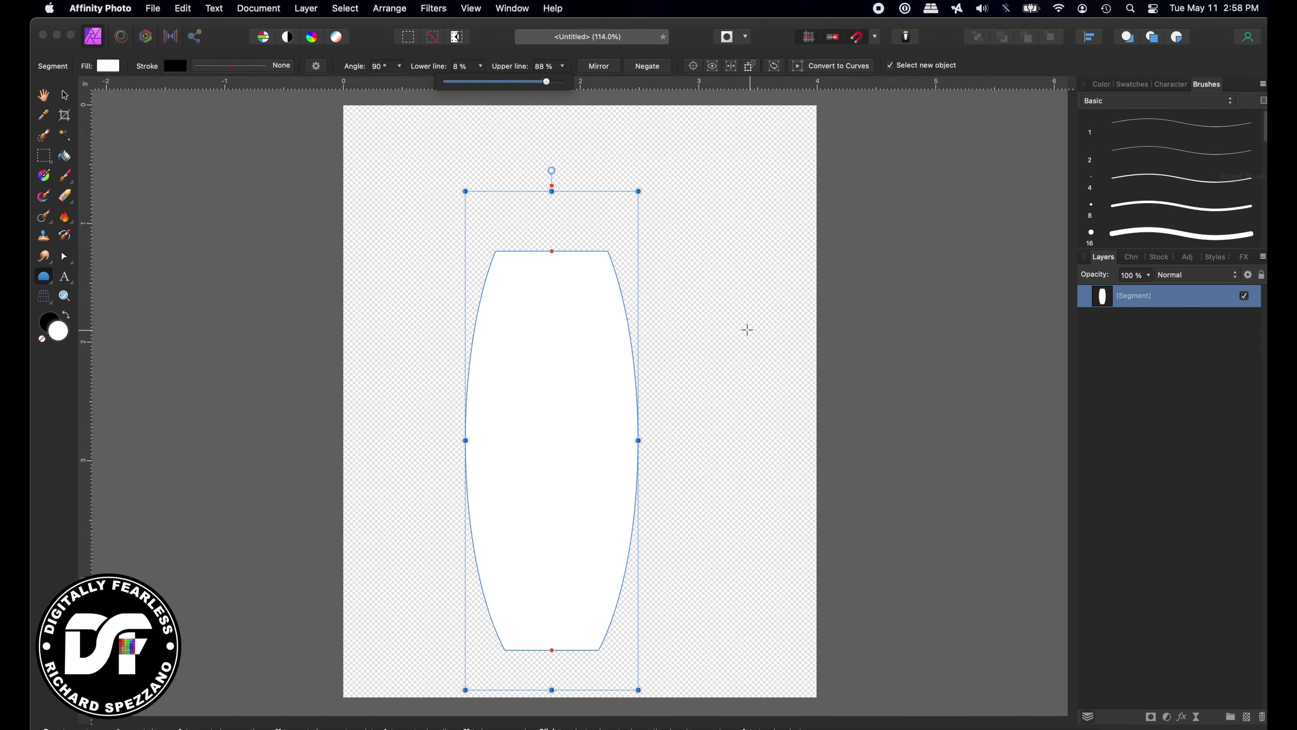
# - Enlarge the segment shape slightly from its upper right corner and move it a little towards the page's centre
pyautogui.moveTo(638, 191); pyautogui.dragTo(644, 152)
pyautogui.click(63, 97)
pyautogui.moveTo(522, 278); pyautogui.dragTo(531, 275)
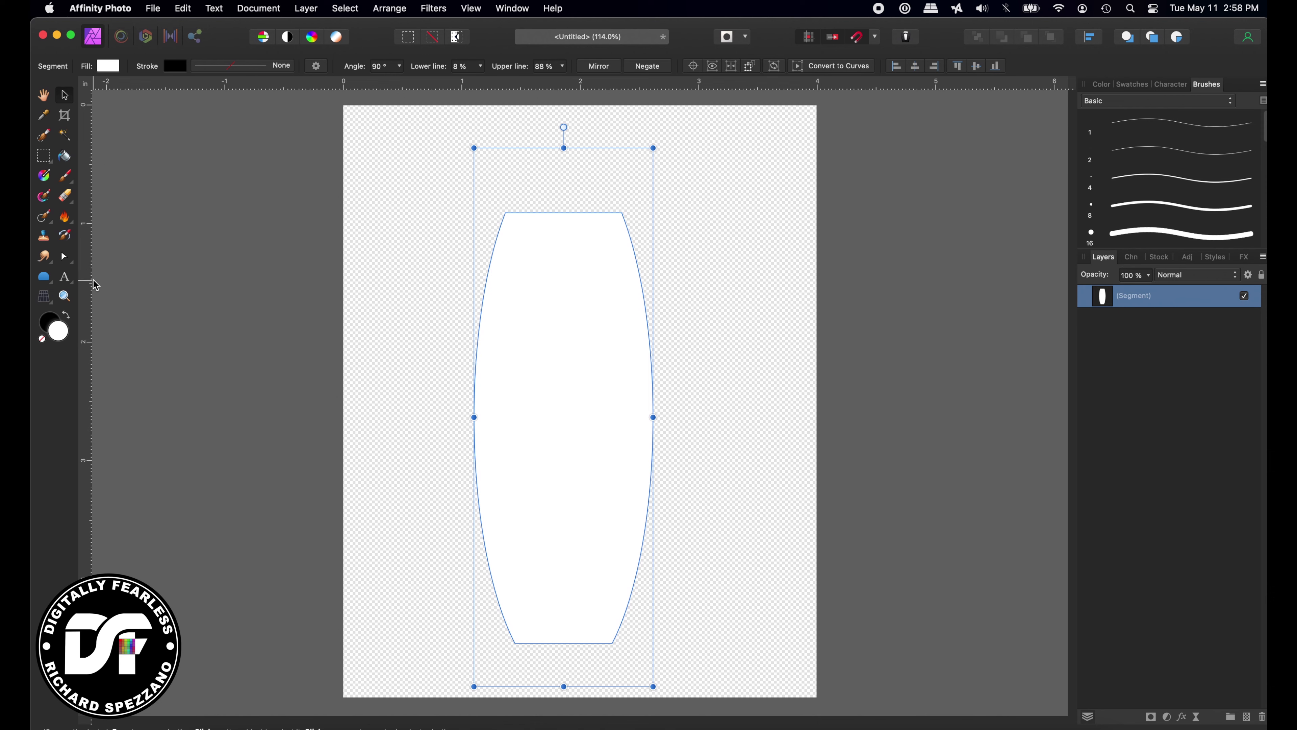
# - Convert the segment shape to curves
pyautogui.click(65, 259)
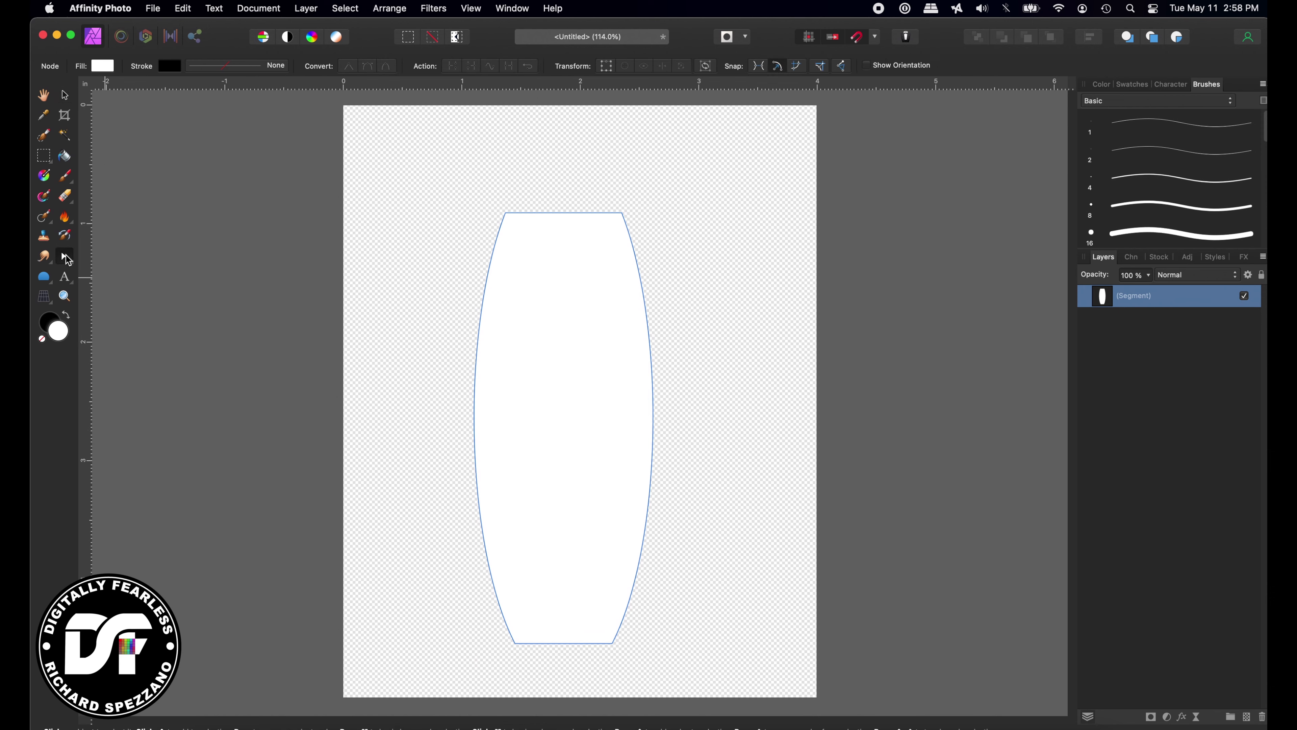
pyautogui.click(65, 95)
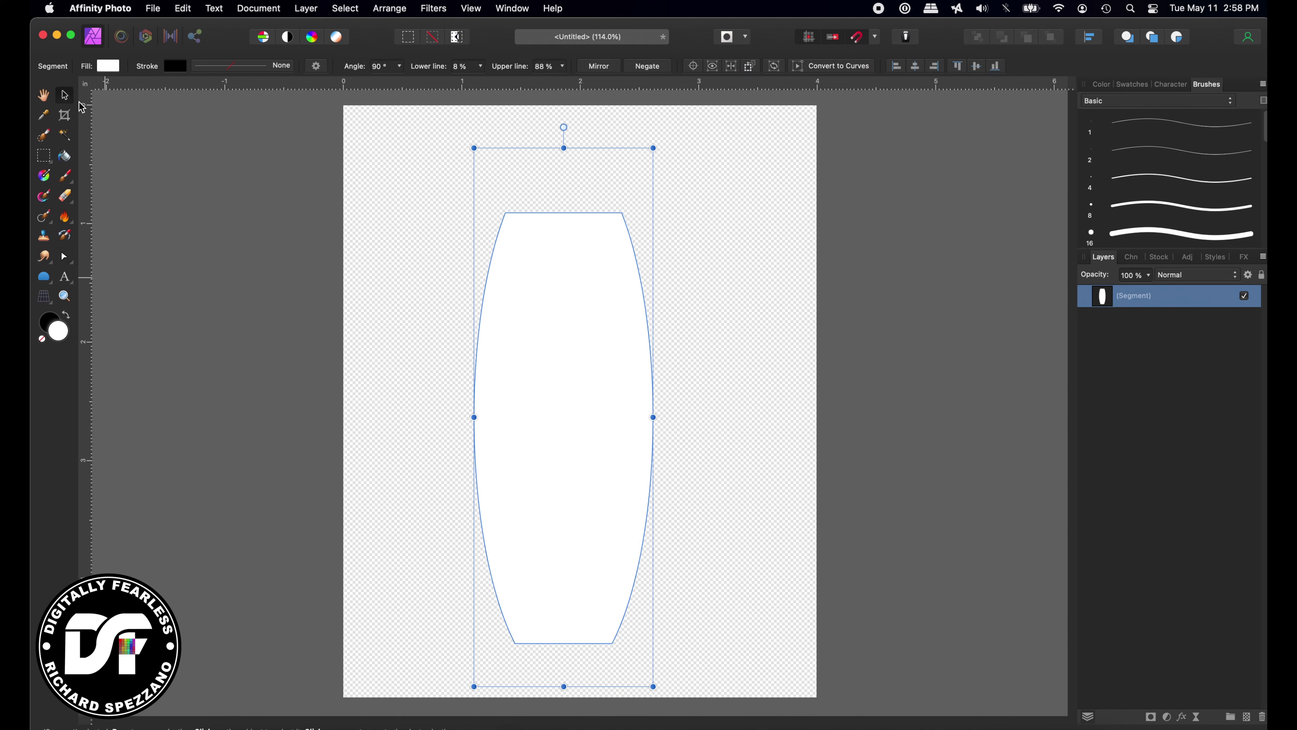
pyautogui.click(839, 66)
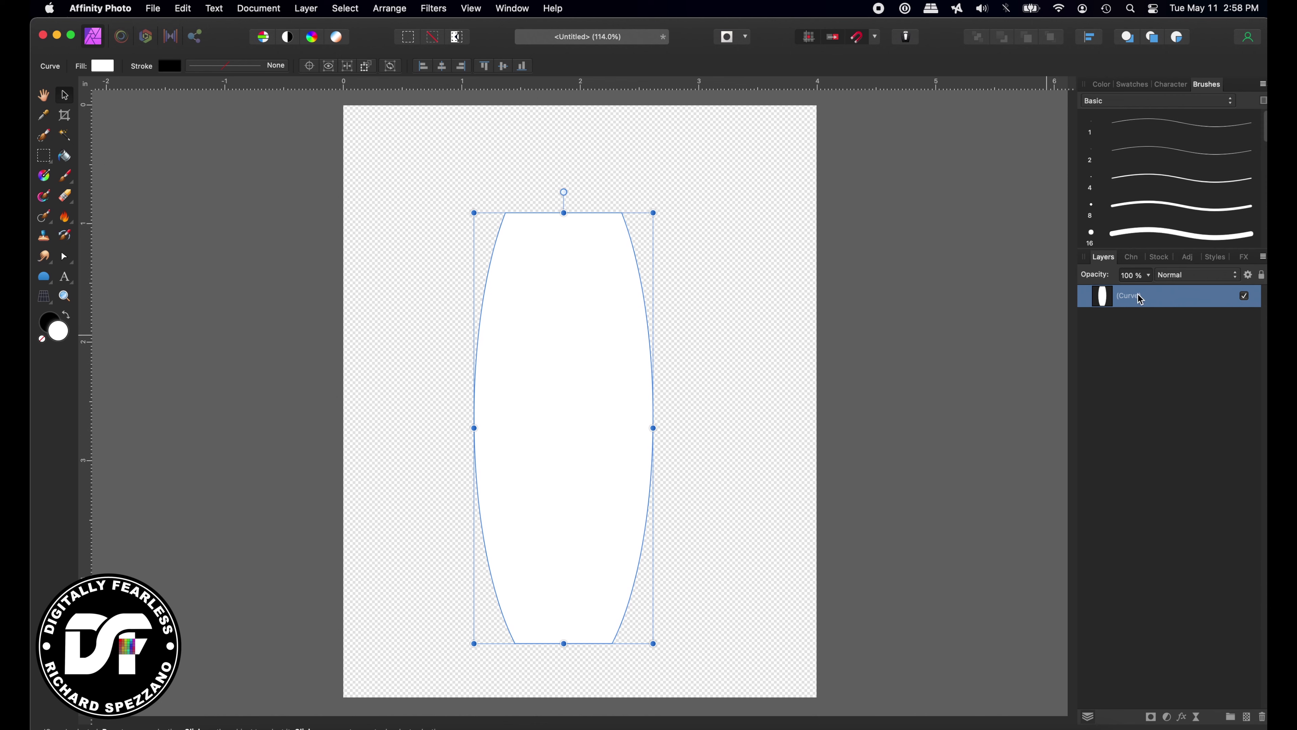
# - Bend the curve's straight top edge slightly downward and its straight bottom edge slightly downward with the Node tool
pyautogui.click(65, 258)
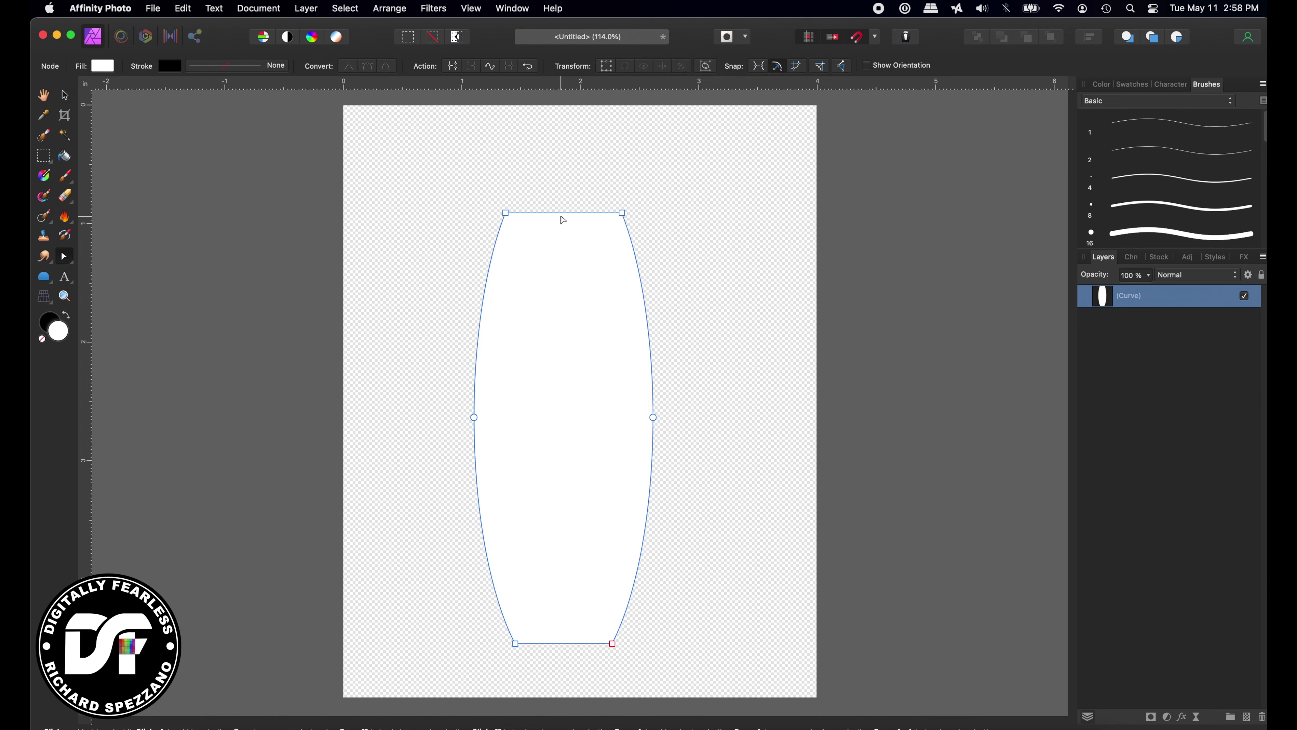
pyautogui.moveTo(566, 216); pyautogui.dragTo(570, 224)
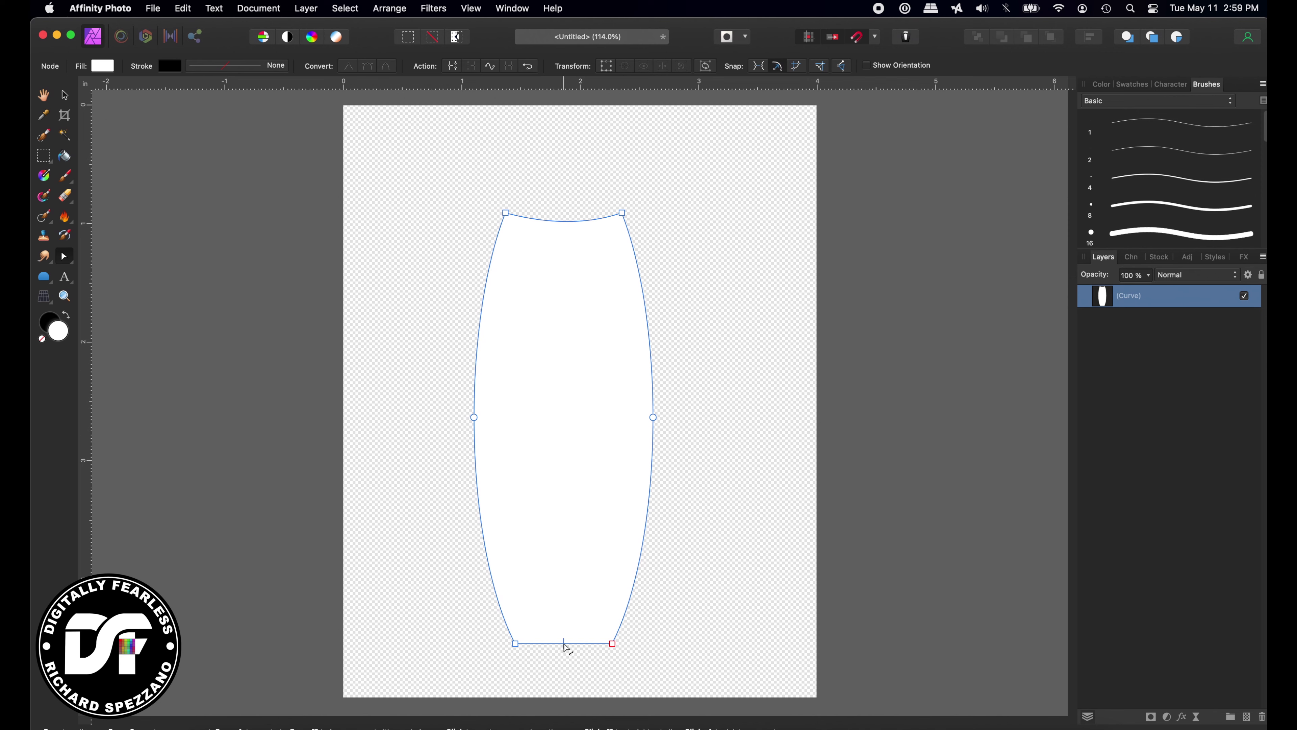
pyautogui.moveTo(566, 645); pyautogui.dragTo(567, 657)
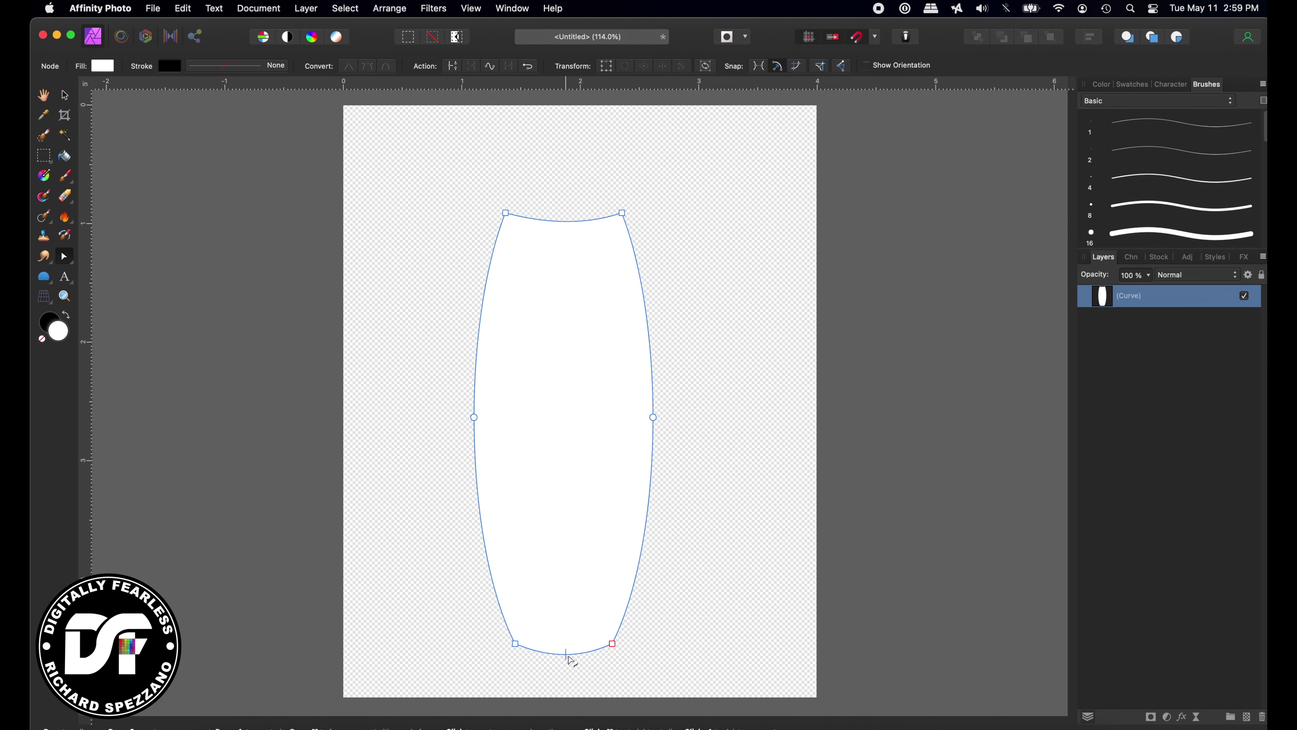
# - Fill the curve with a linear gradient running from white to dark blue (H 239, S 98, L 25)
pyautogui.click(64, 95)
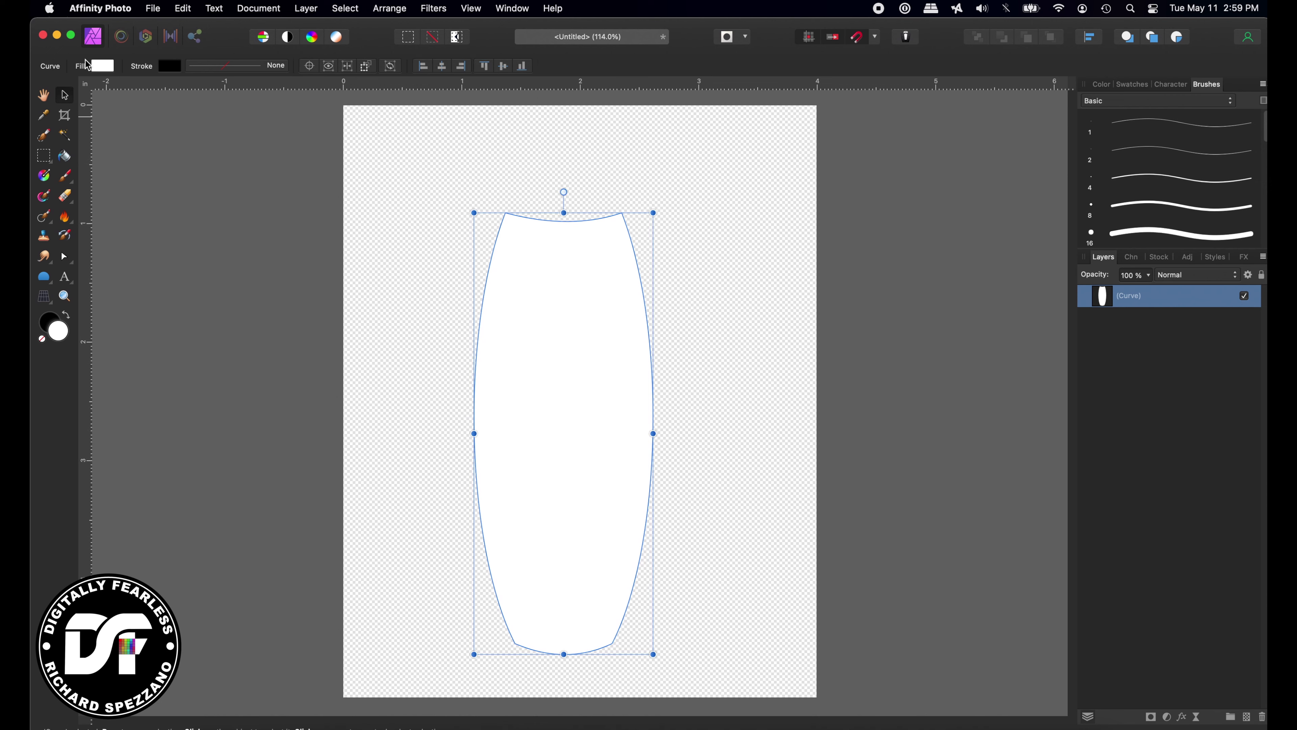
pyautogui.click(102, 67)
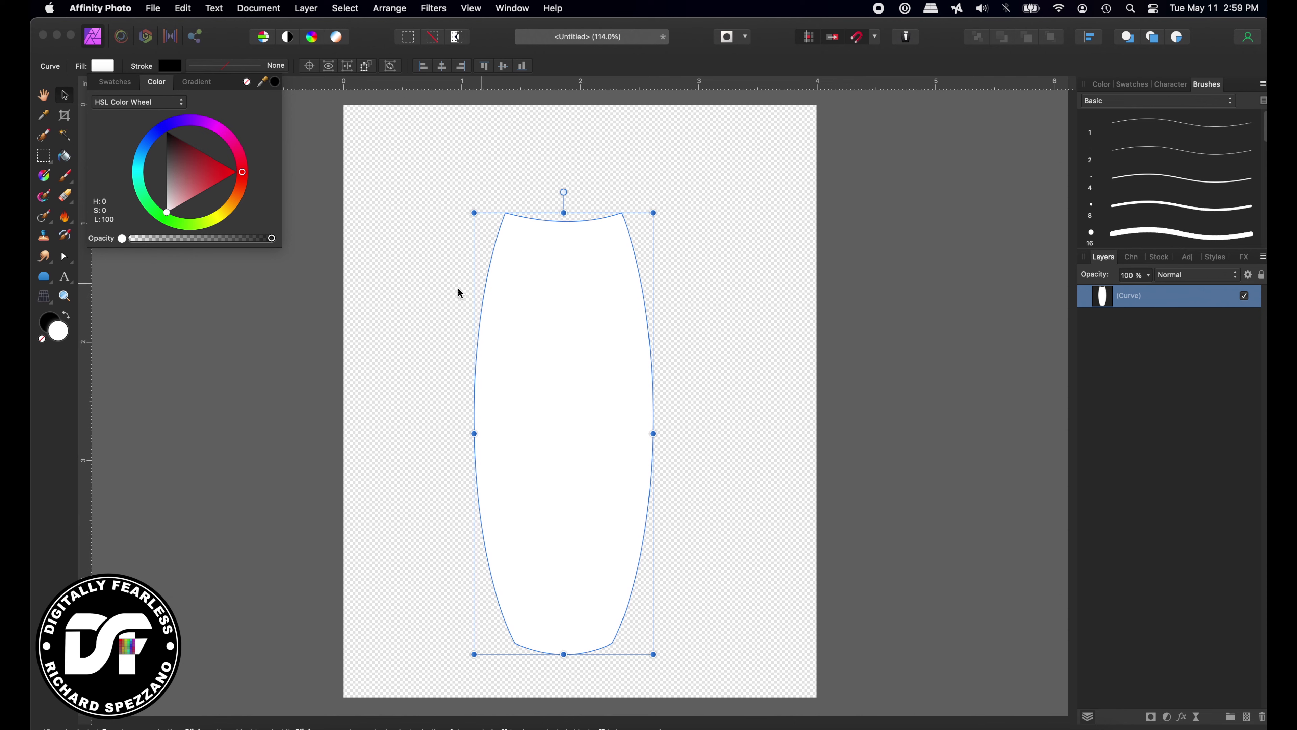
pyautogui.click(192, 87)
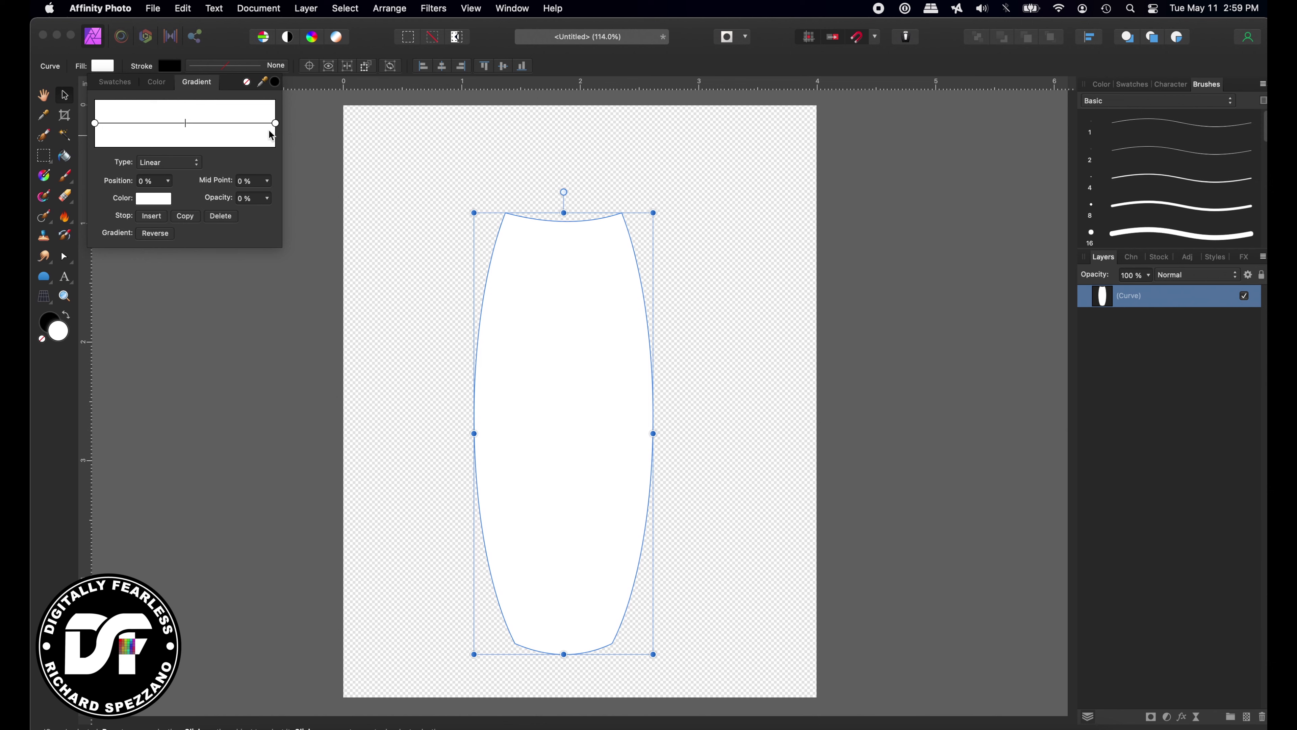
pyautogui.click(276, 125)
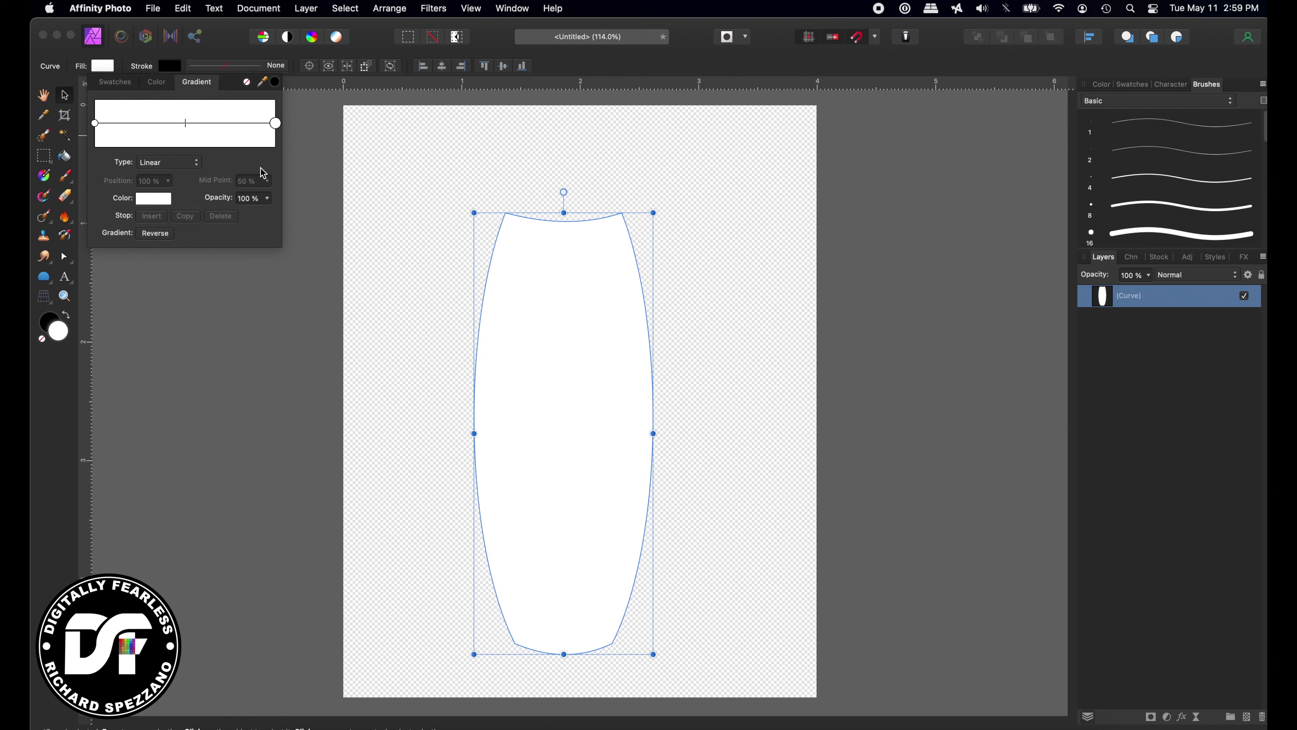
pyautogui.click(156, 201)
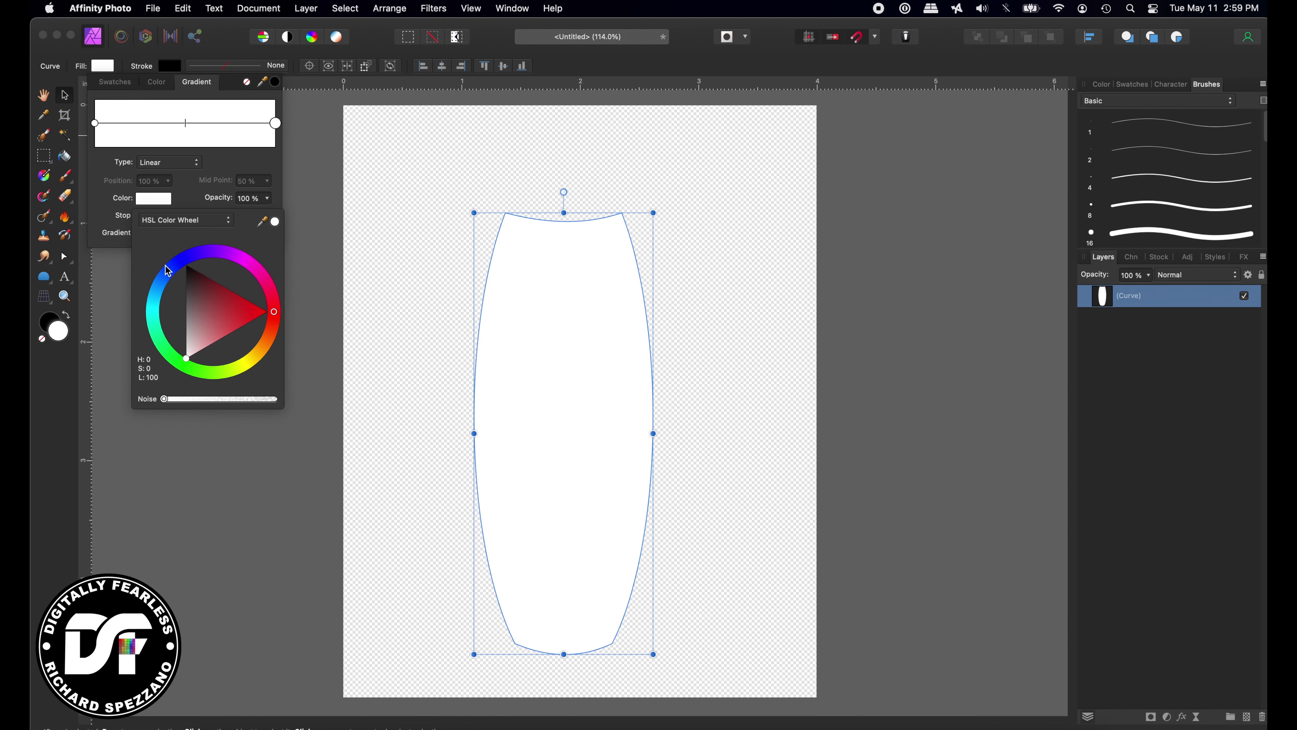
pyautogui.click(183, 260)
pyautogui.click(190, 314)
pyautogui.click(188, 314)
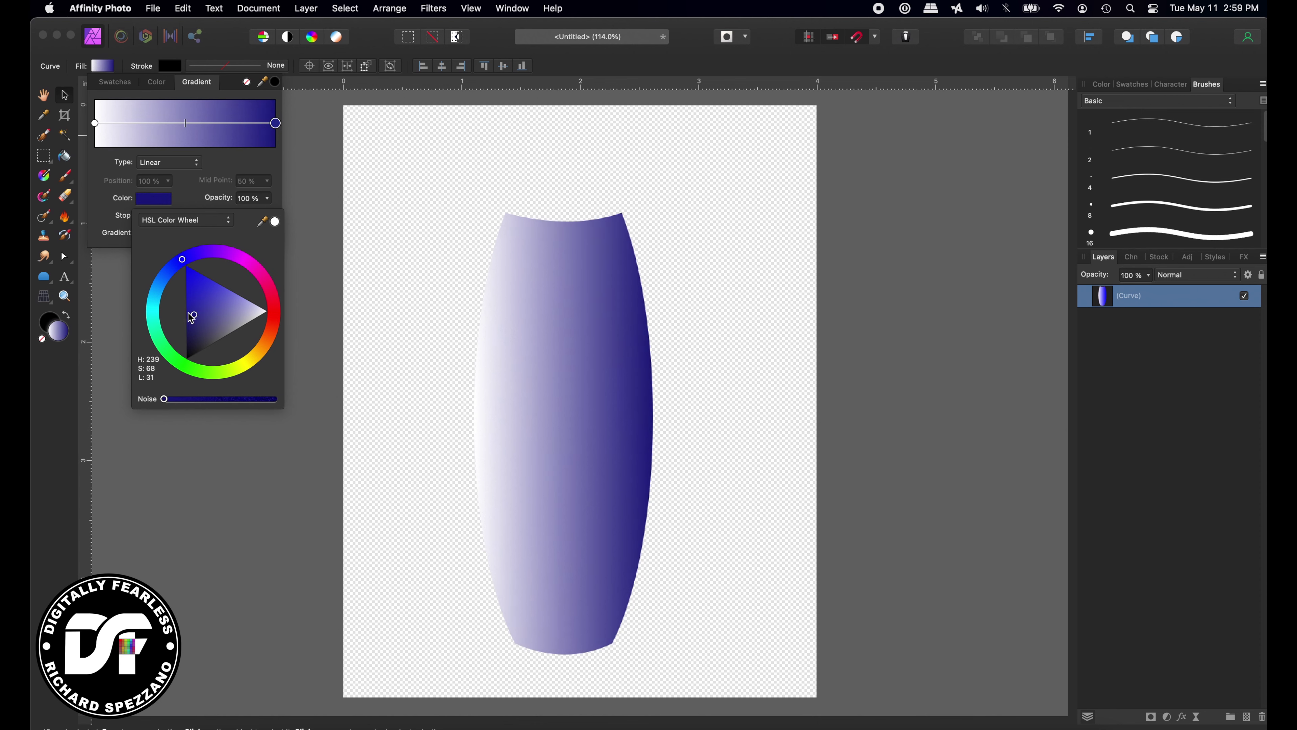
pyautogui.moveTo(189, 317); pyautogui.dragTo(186, 313)
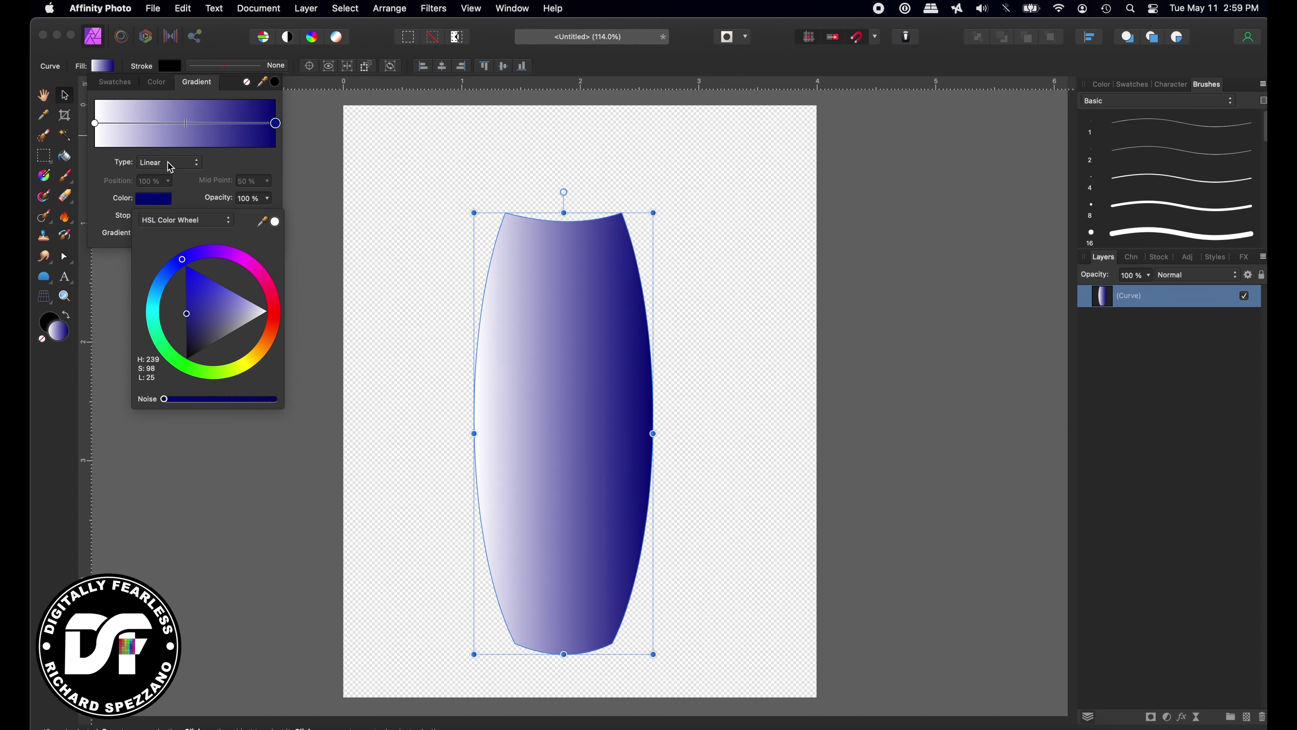
# - Change the gradient type to Radial, place its white centre on the shape's vertical axis below the middle, and shorten its horizontal spread
pyautogui.click(171, 162)
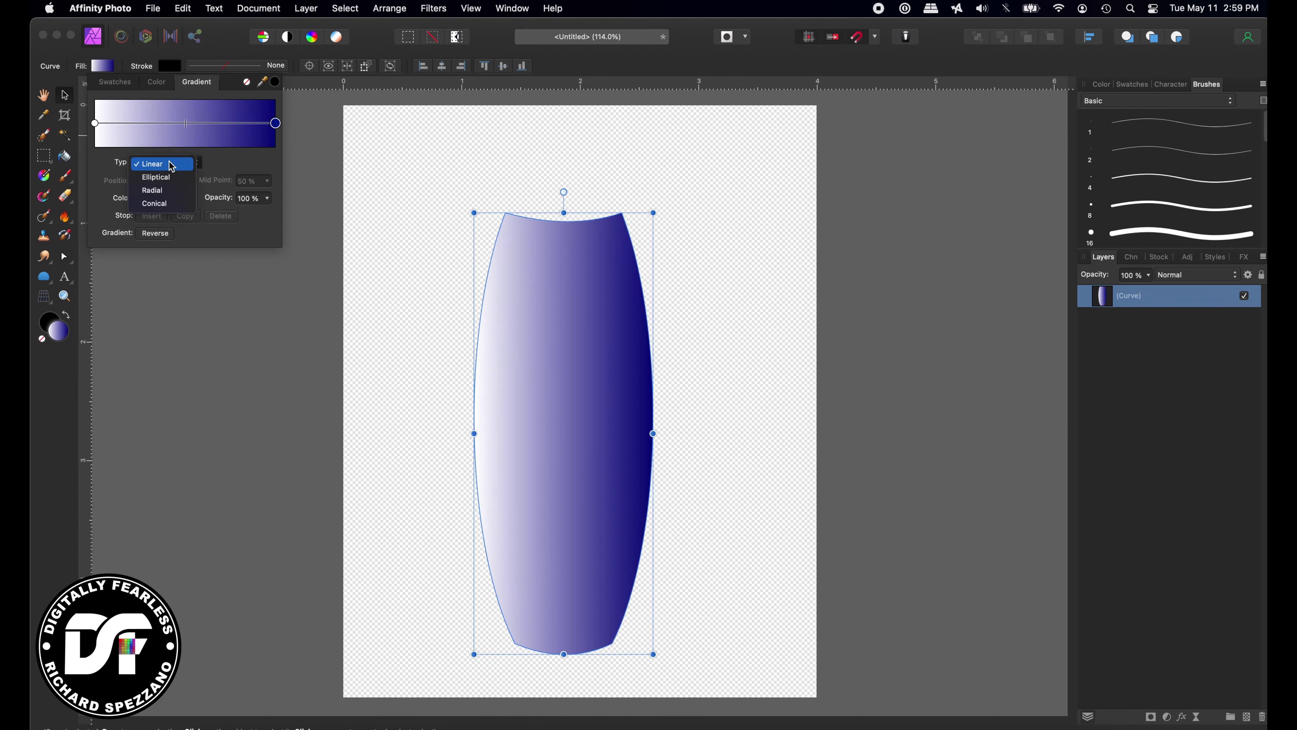
pyautogui.click(163, 189)
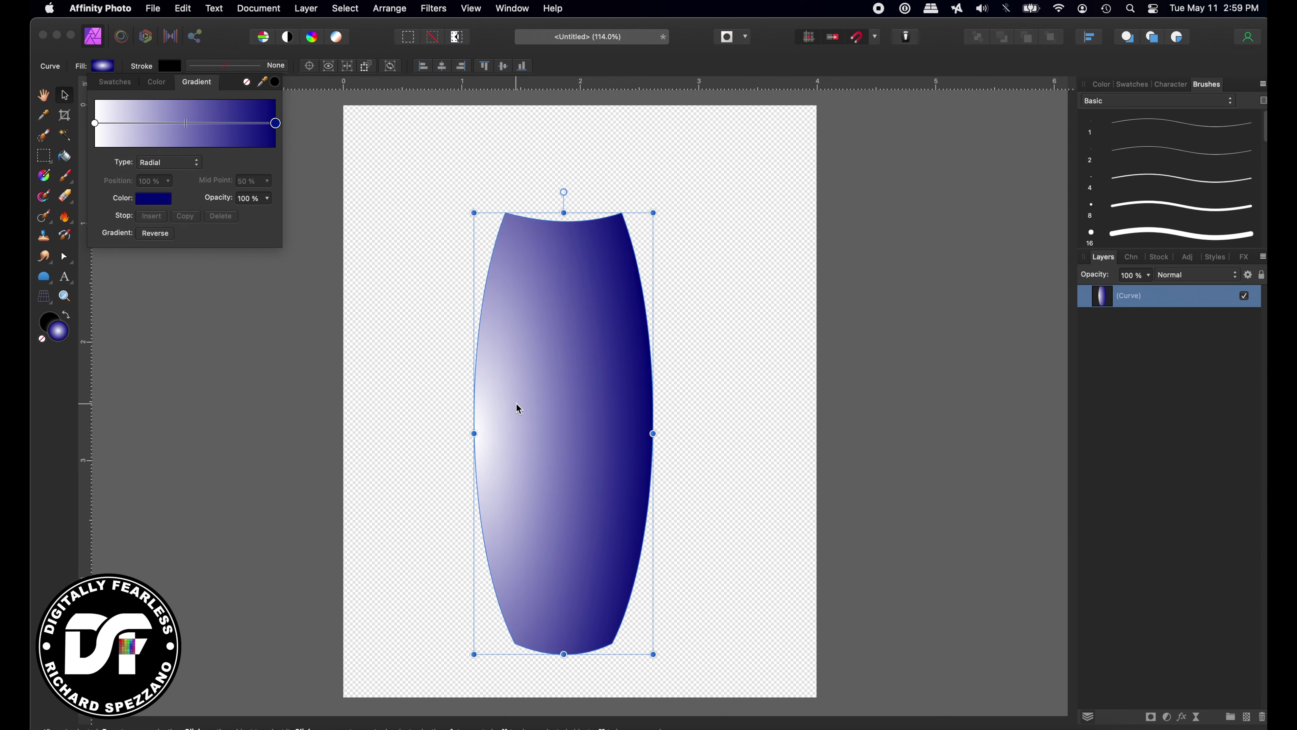
pyautogui.click(44, 176)
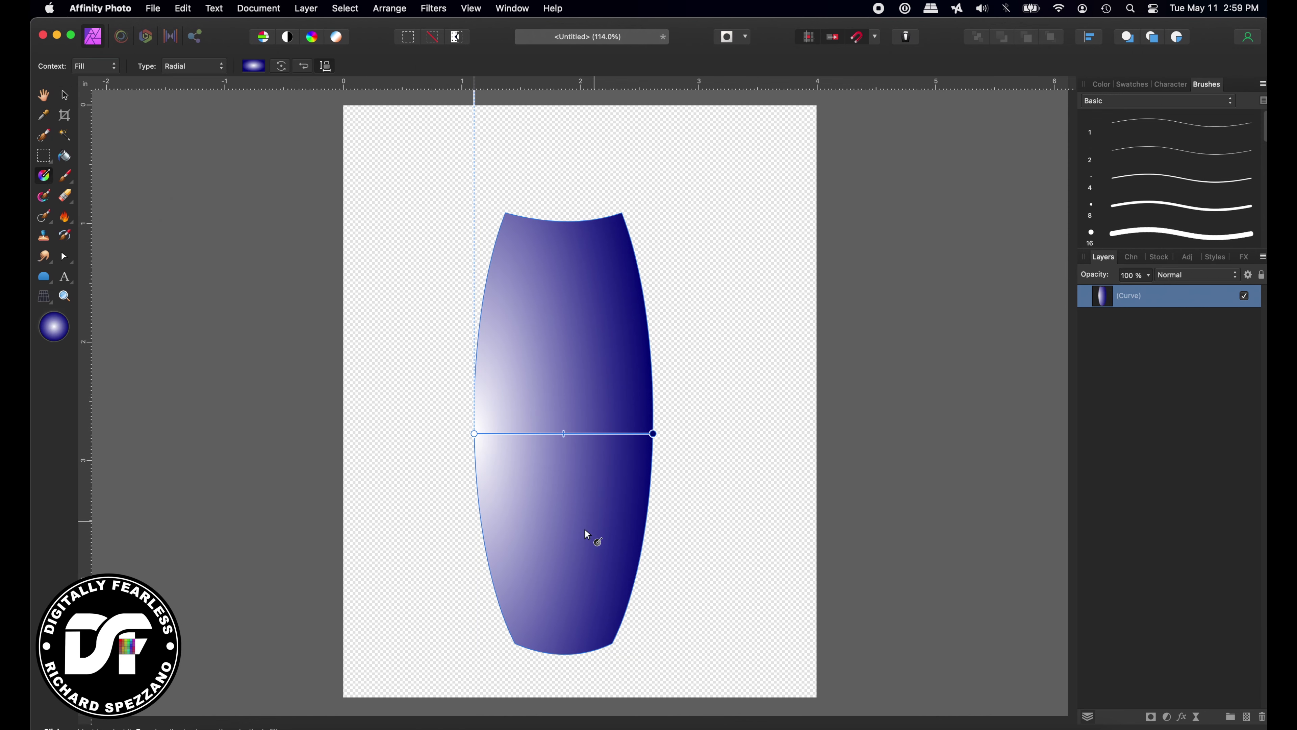
pyautogui.moveTo(500, 430); pyautogui.dragTo(564, 407)
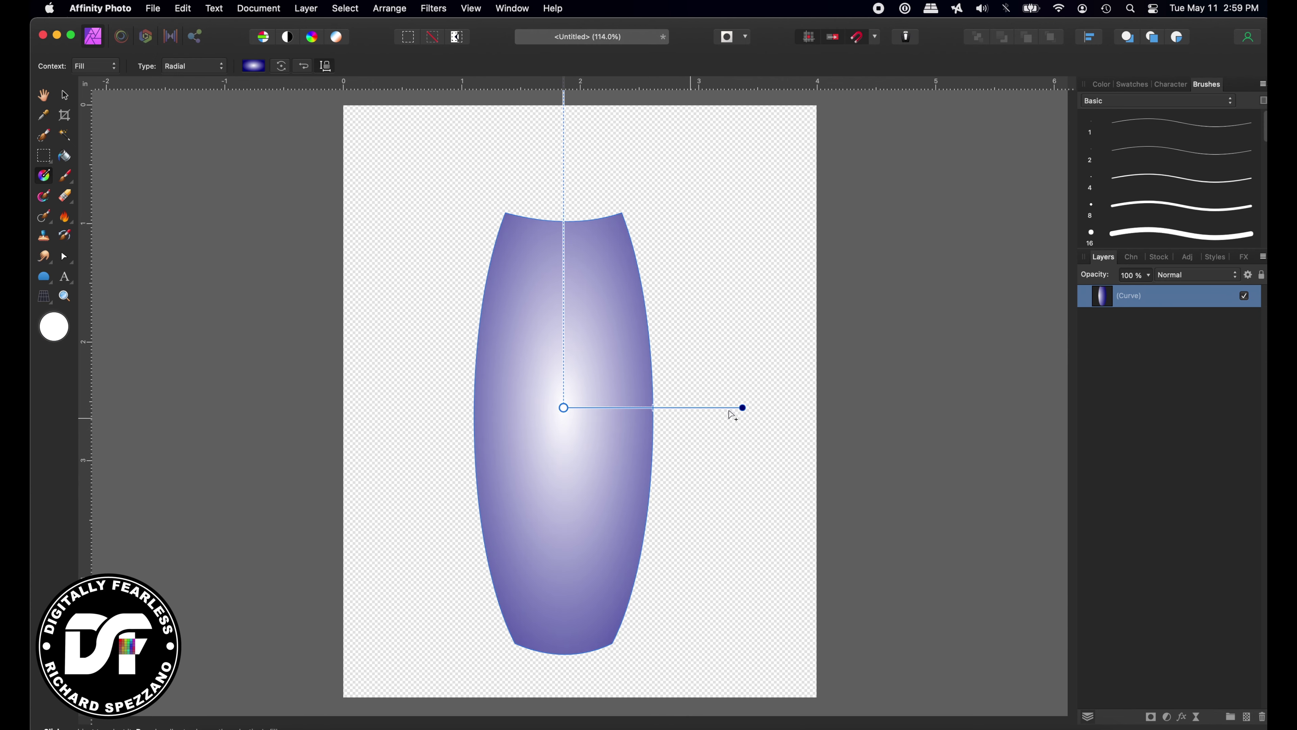
pyautogui.moveTo(742, 407); pyautogui.dragTo(713, 409)
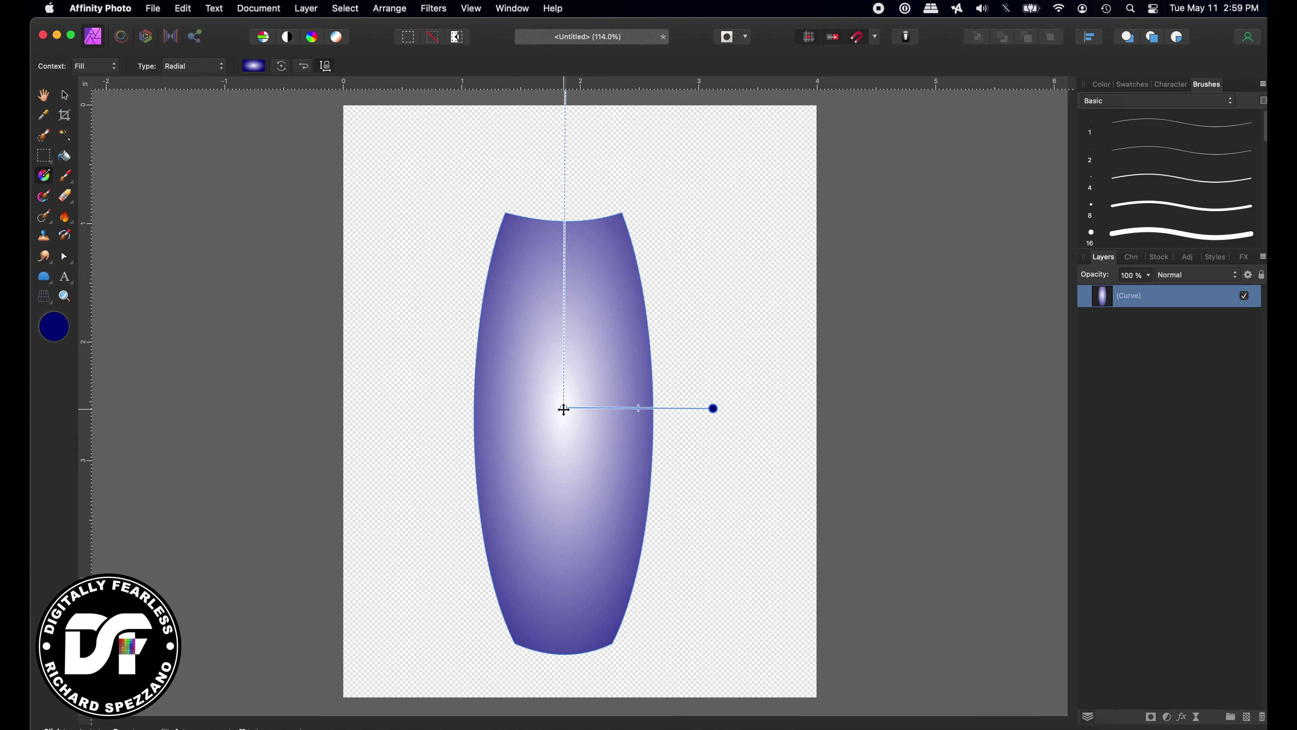
pyautogui.moveTo(567, 420); pyautogui.dragTo(562, 452)
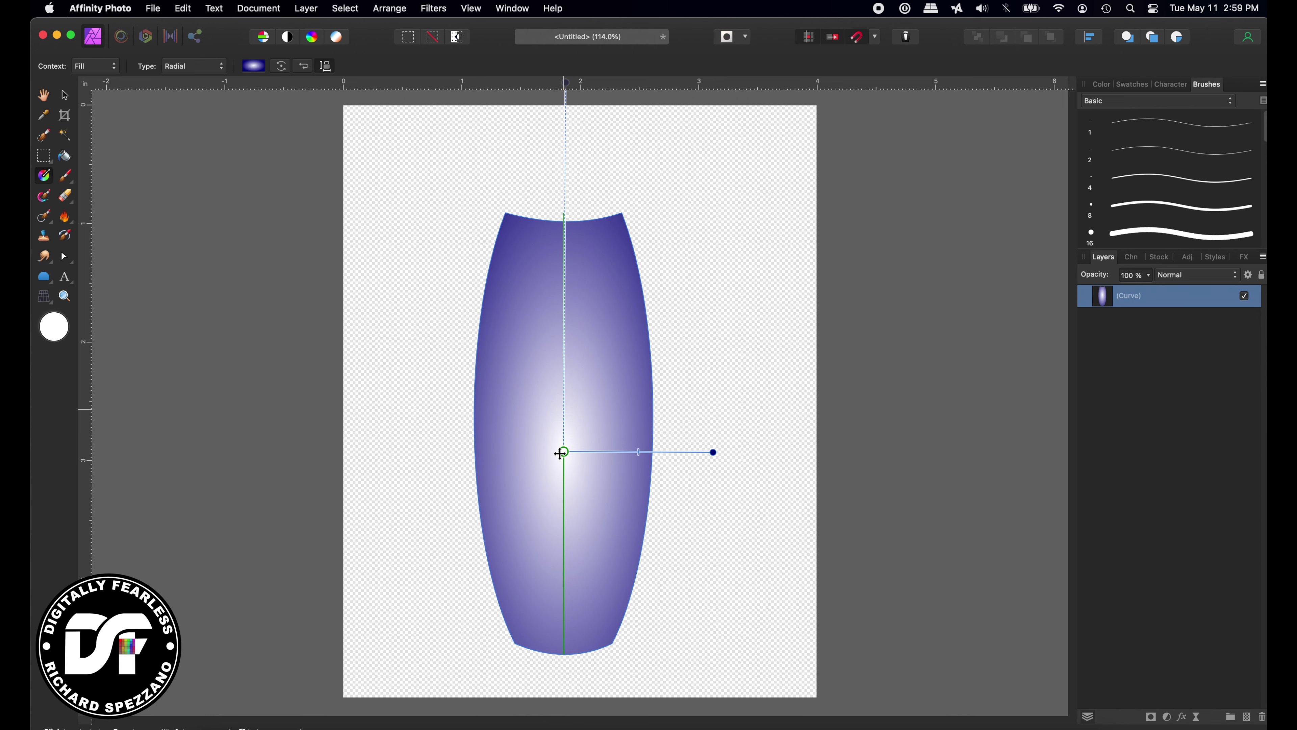
# - Adjust the radial gradient's vertical extent, align its handle with the shape's axis, and raise the white centre to the shape's middle
pyautogui.scroll(2, 657, 273)
pyautogui.scroll(4, 658, 273)
pyautogui.moveTo(567, 335); pyautogui.dragTo(553, 277)
pyautogui.scroll(-3, 730, 427)
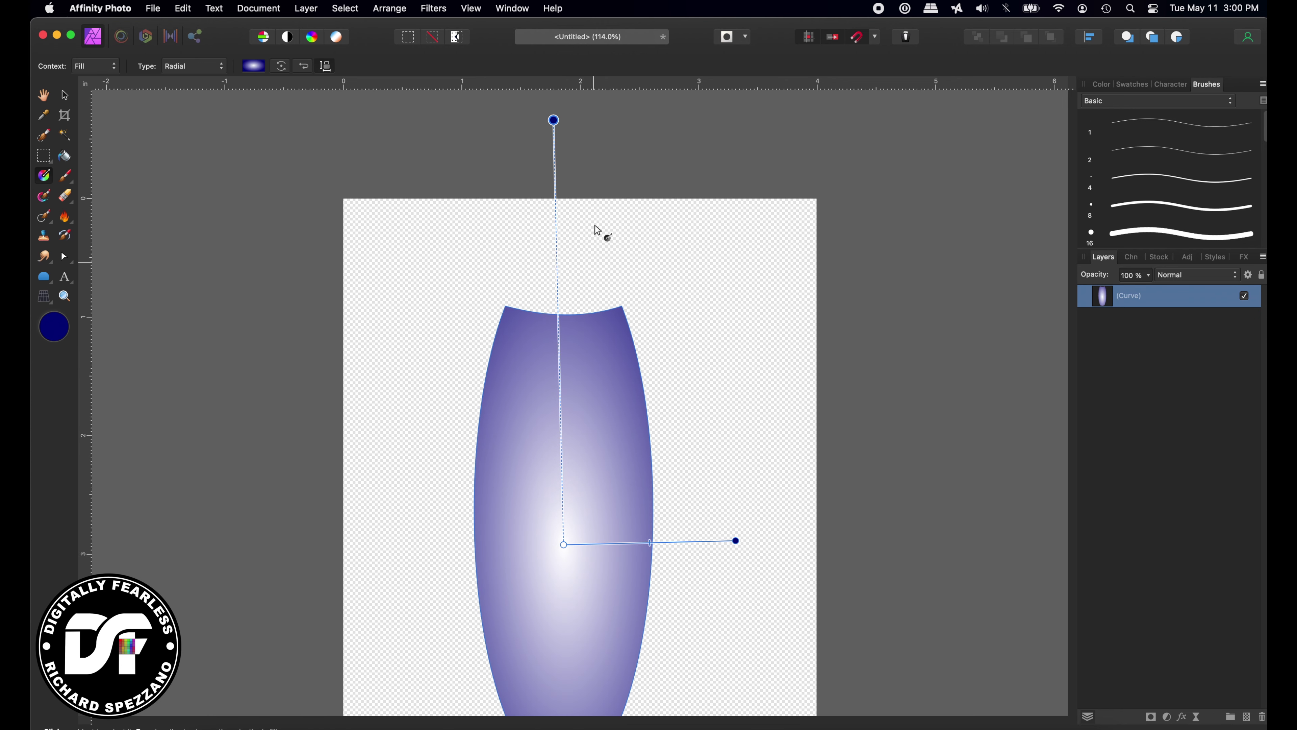
pyautogui.moveTo(556, 118); pyautogui.dragTo(563, 128)
pyautogui.scroll(-2, 715, 506)
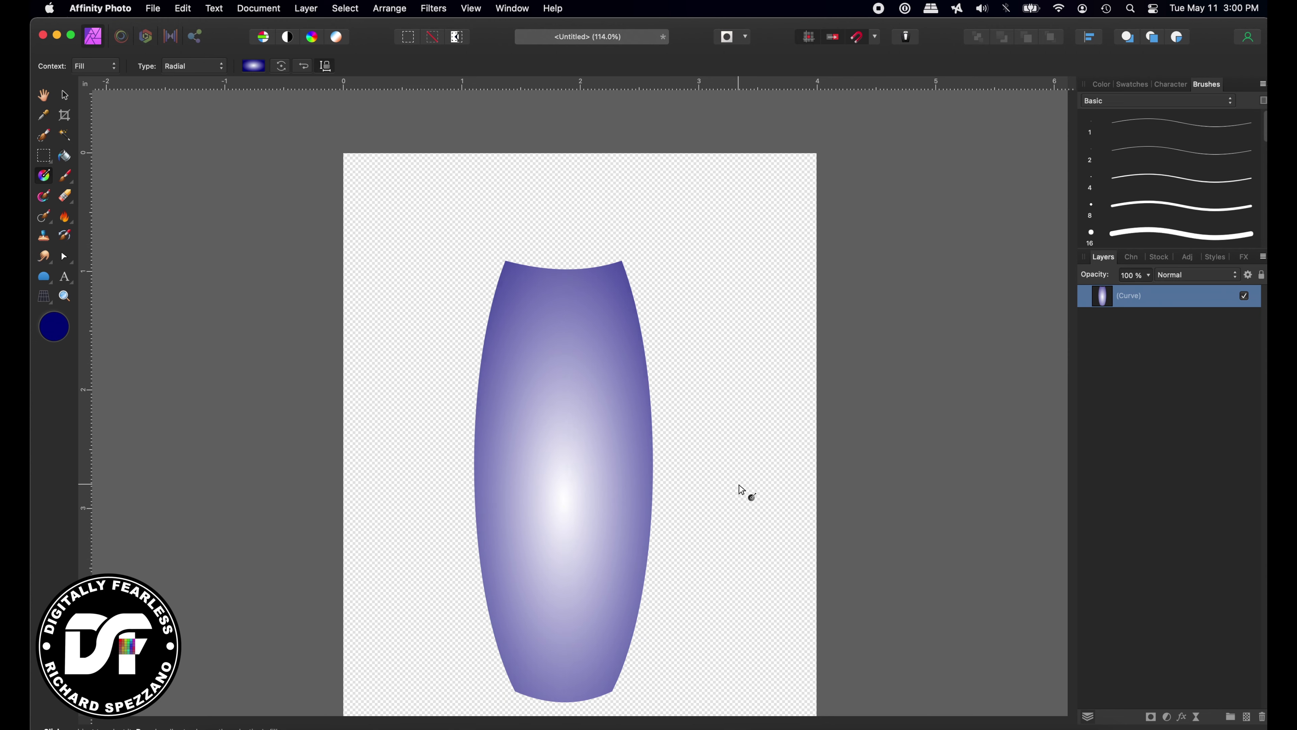
pyautogui.moveTo(648, 445); pyautogui.dragTo(650, 444)
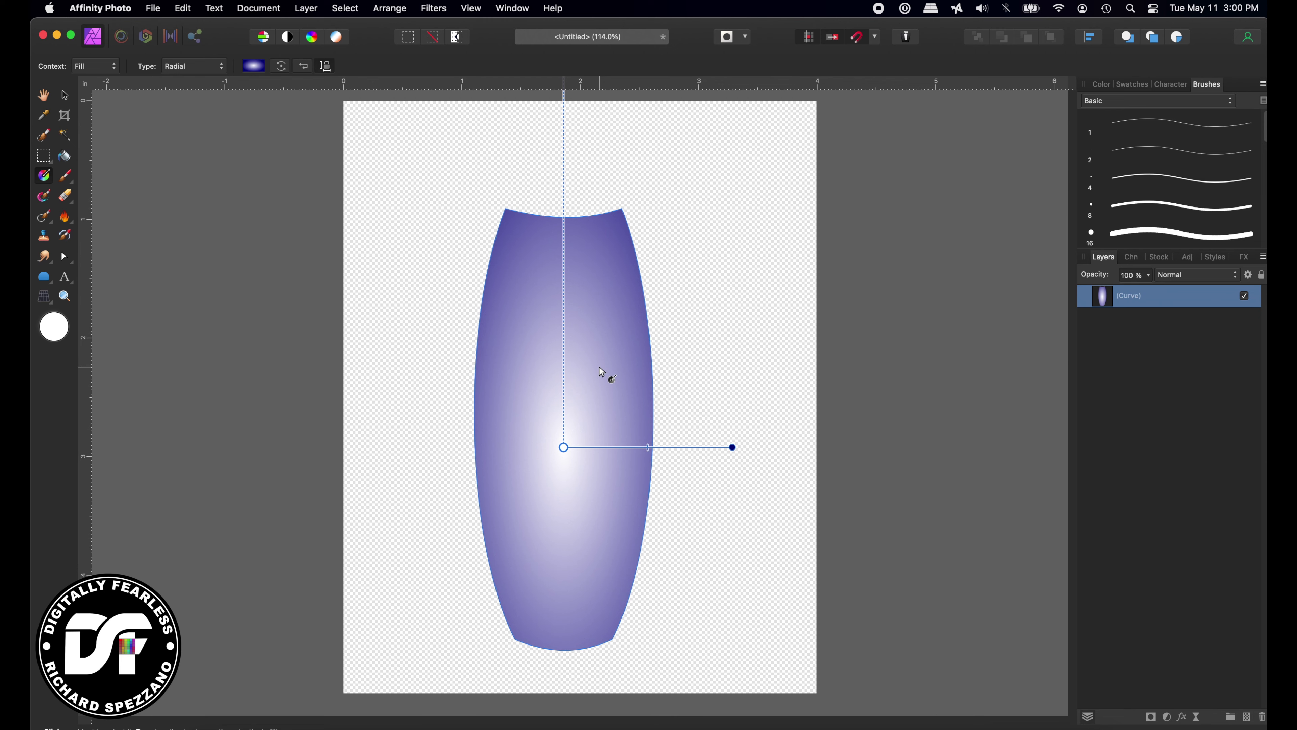
pyautogui.moveTo(564, 444); pyautogui.dragTo(564, 414)
pyautogui.click(874, 336)
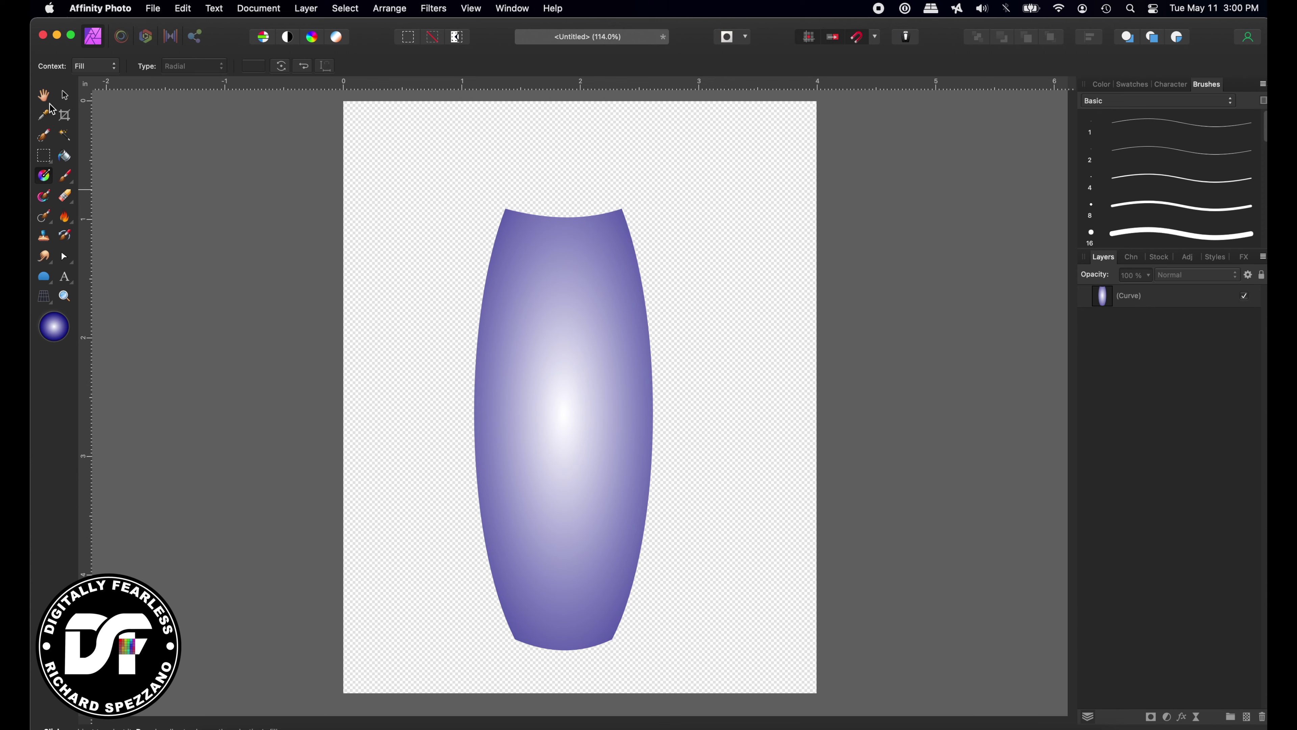
pyautogui.click(63, 97)
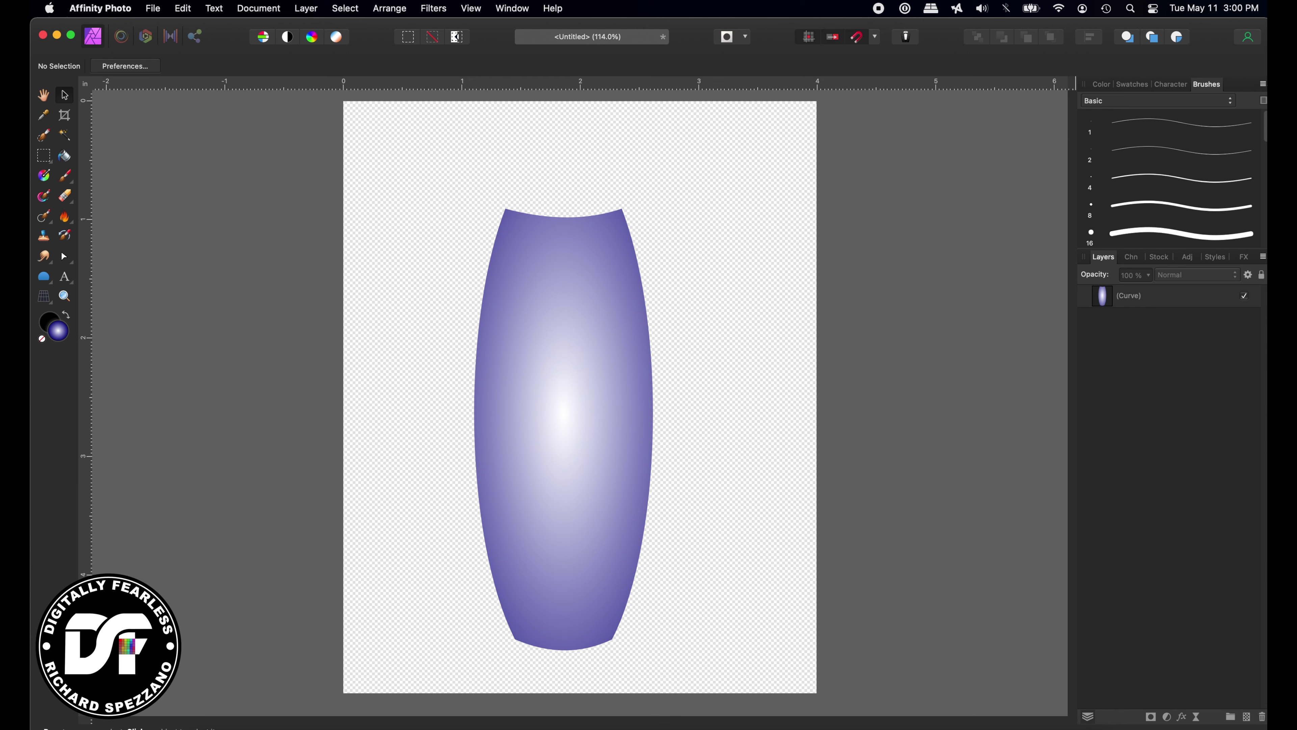
# - Add a new pixel layer above the curve and choose the fine speckled 200 brush from the Sprays and Spatters category
pyautogui.click(1247, 718)
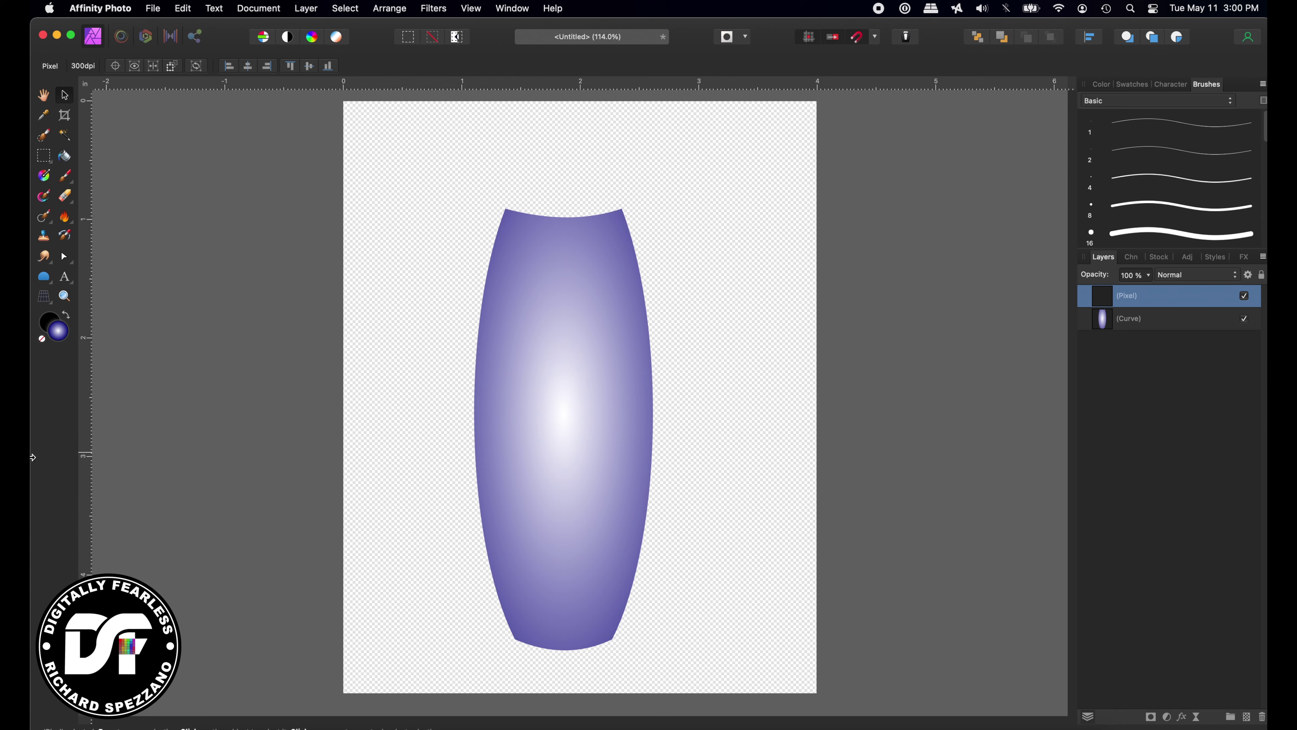
pyautogui.click(70, 180)
pyautogui.click(1133, 101)
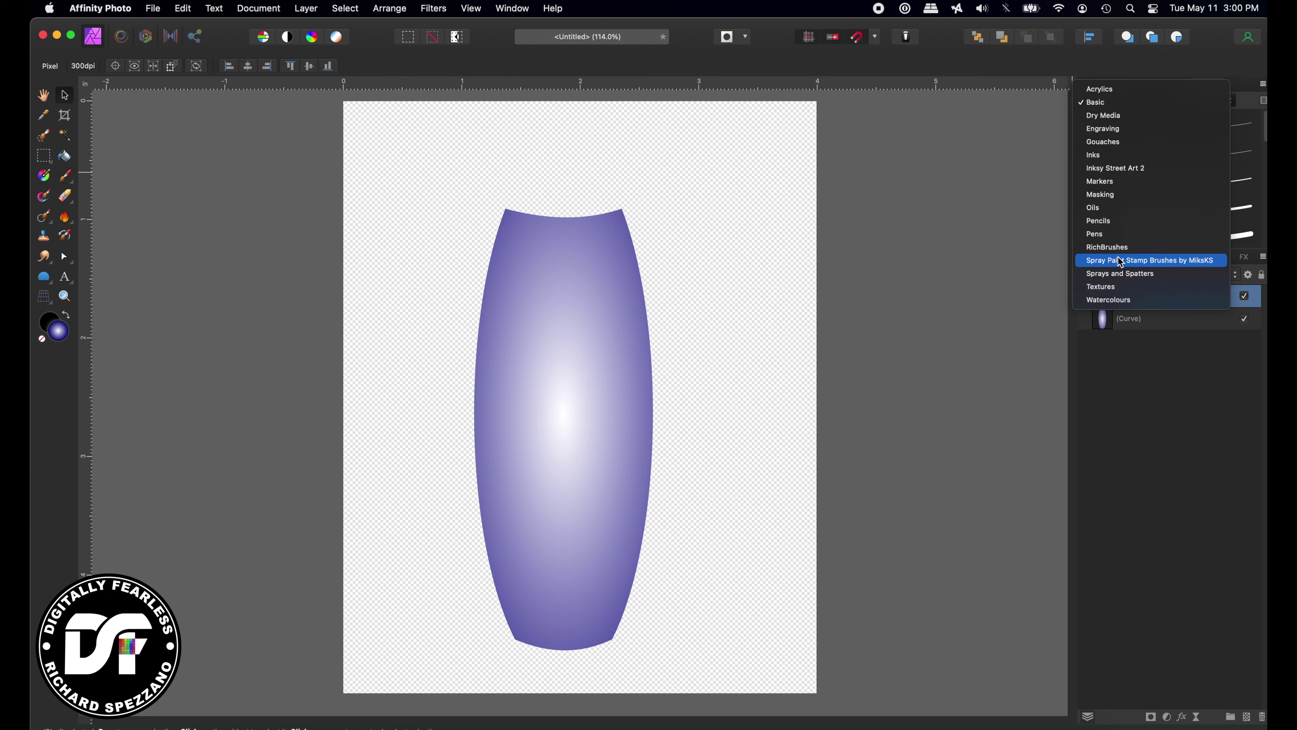
pyautogui.click(1120, 278)
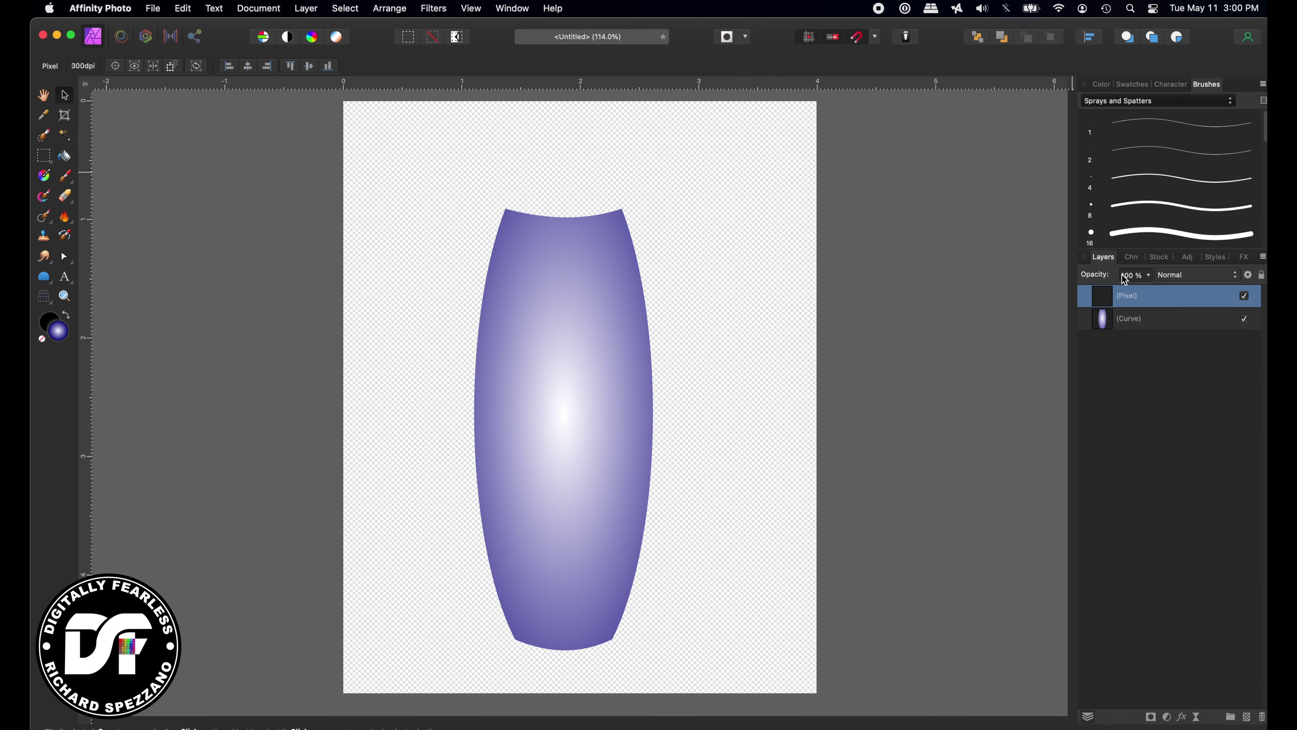
pyautogui.scroll(-10, 1183, 228)
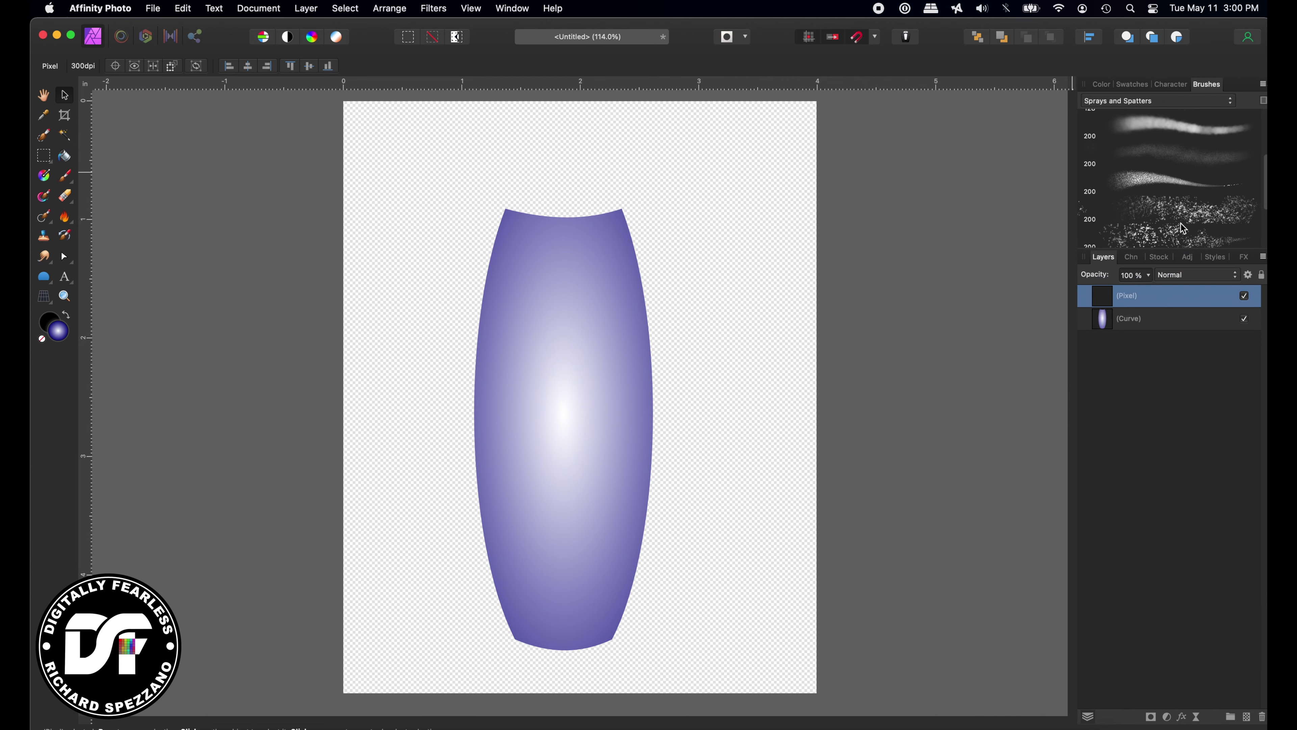
pyautogui.scroll(2, 1183, 228)
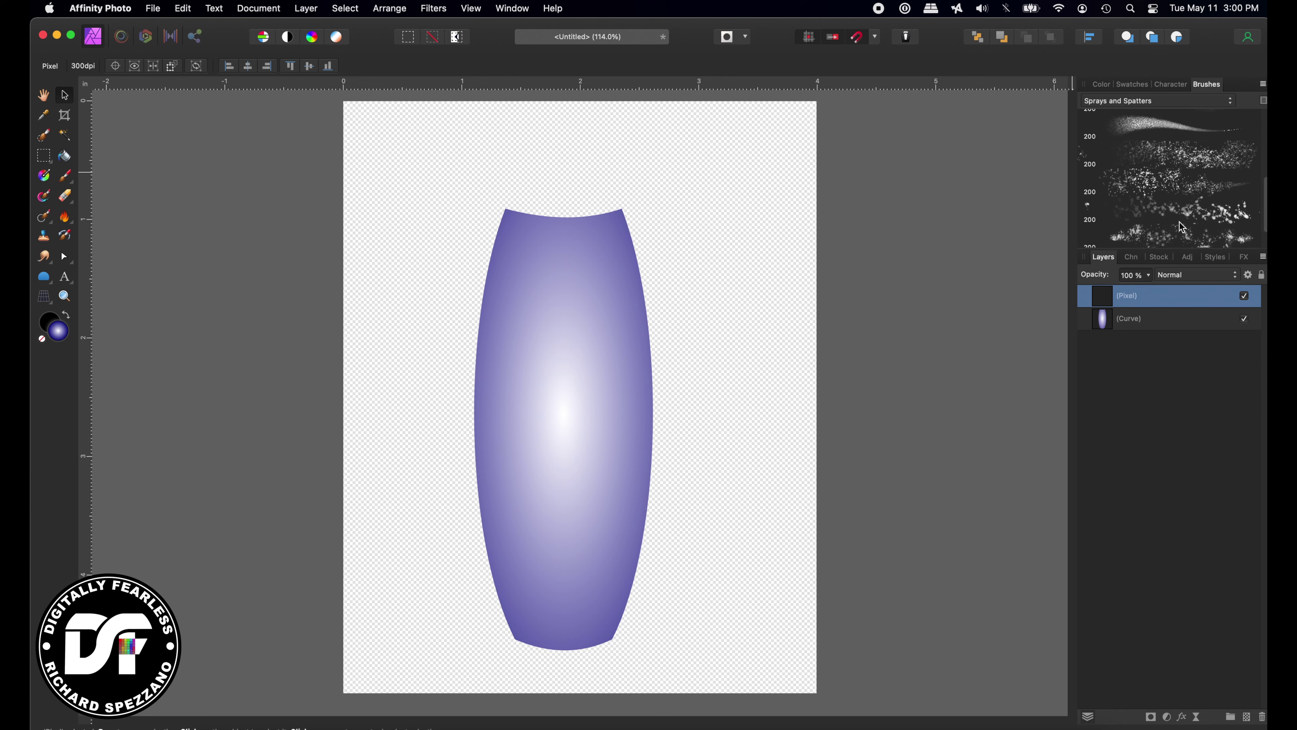
pyautogui.scroll(2, 1175, 207)
pyautogui.click(1184, 186)
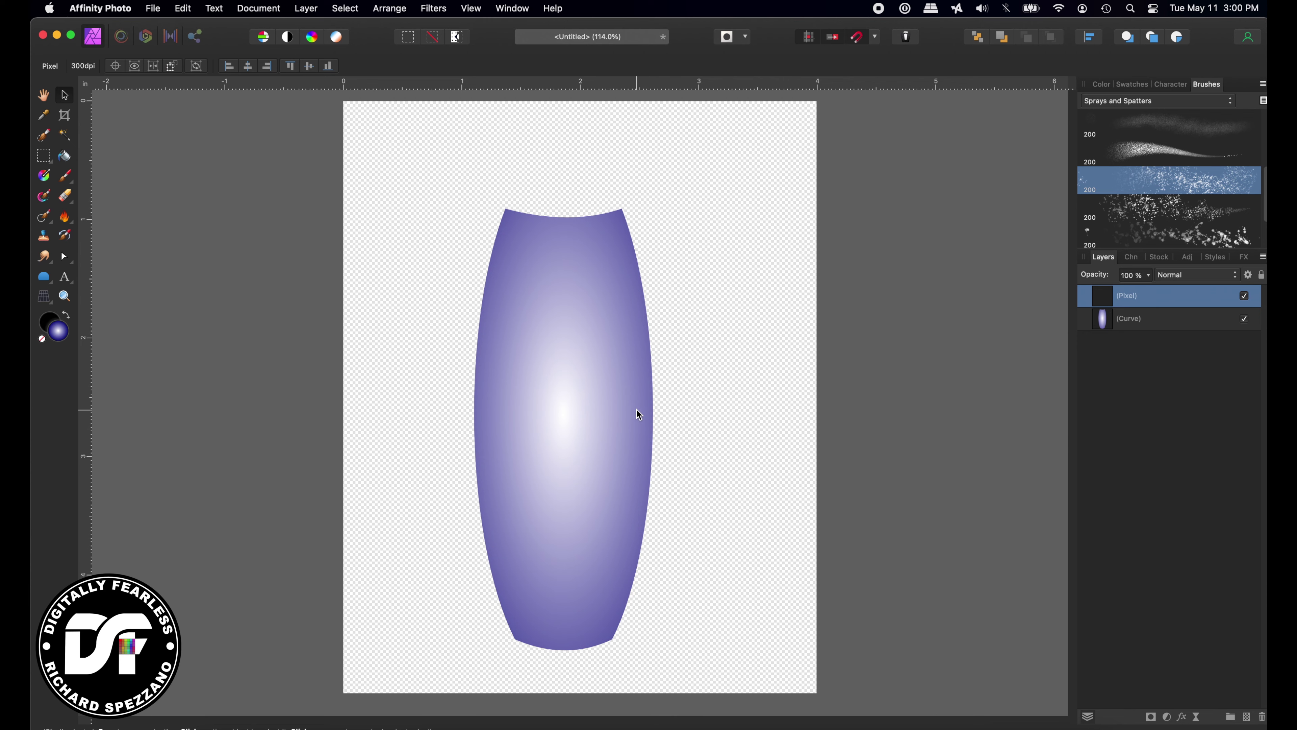
# - Activate the Paint Brush tool and reduce the brush width to 170 px
pyautogui.click(64, 179)
pyautogui.moveTo(586, 436)
pyautogui.mouseDown()
pyautogui.moveTo(648, 427)
pyautogui.moveTo(643, 457)
pyautogui.moveTo(683, 483)
pyautogui.moveTo(656, 494)
pyautogui.mouseUp()
pyautogui.press('[')
pyautogui.press('[')
pyautogui.press('[')
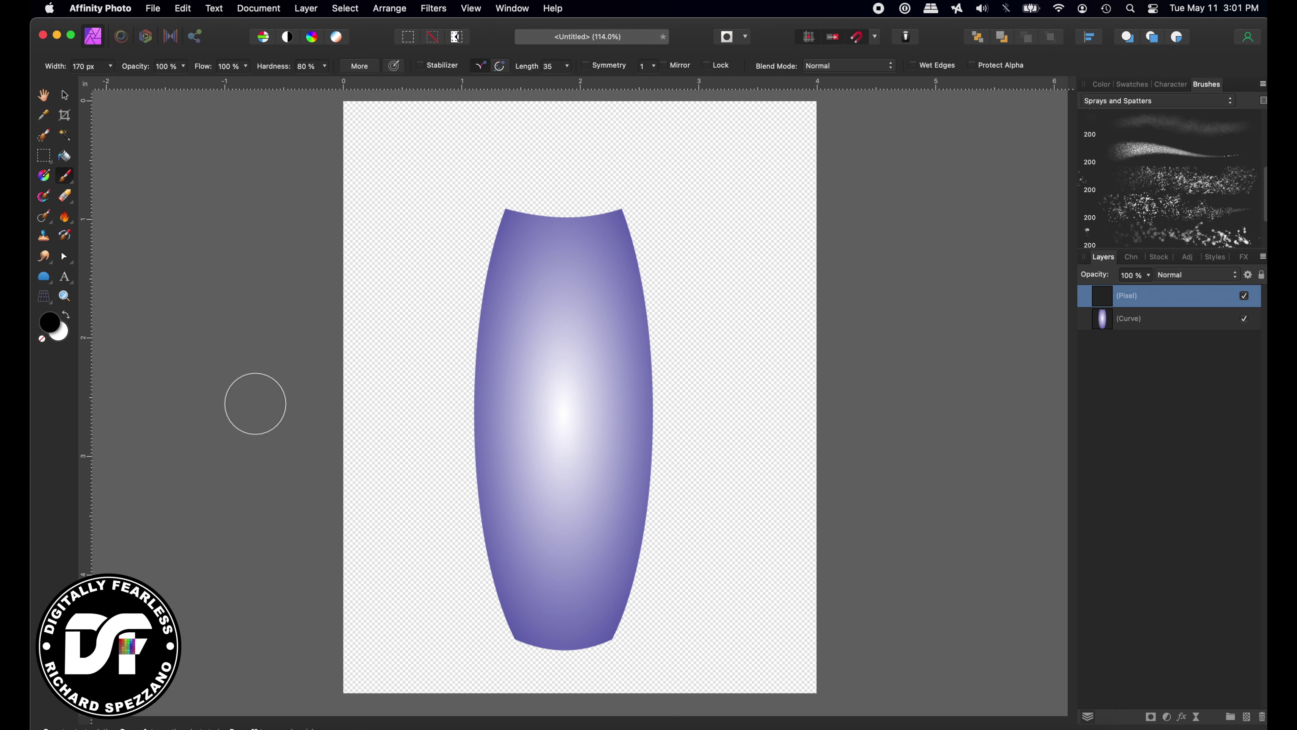
# - Set the brush colour to yellow, hex FFE500, on the HSL Color Wheel
pyautogui.click(56, 327)
pyautogui.click(60, 333)
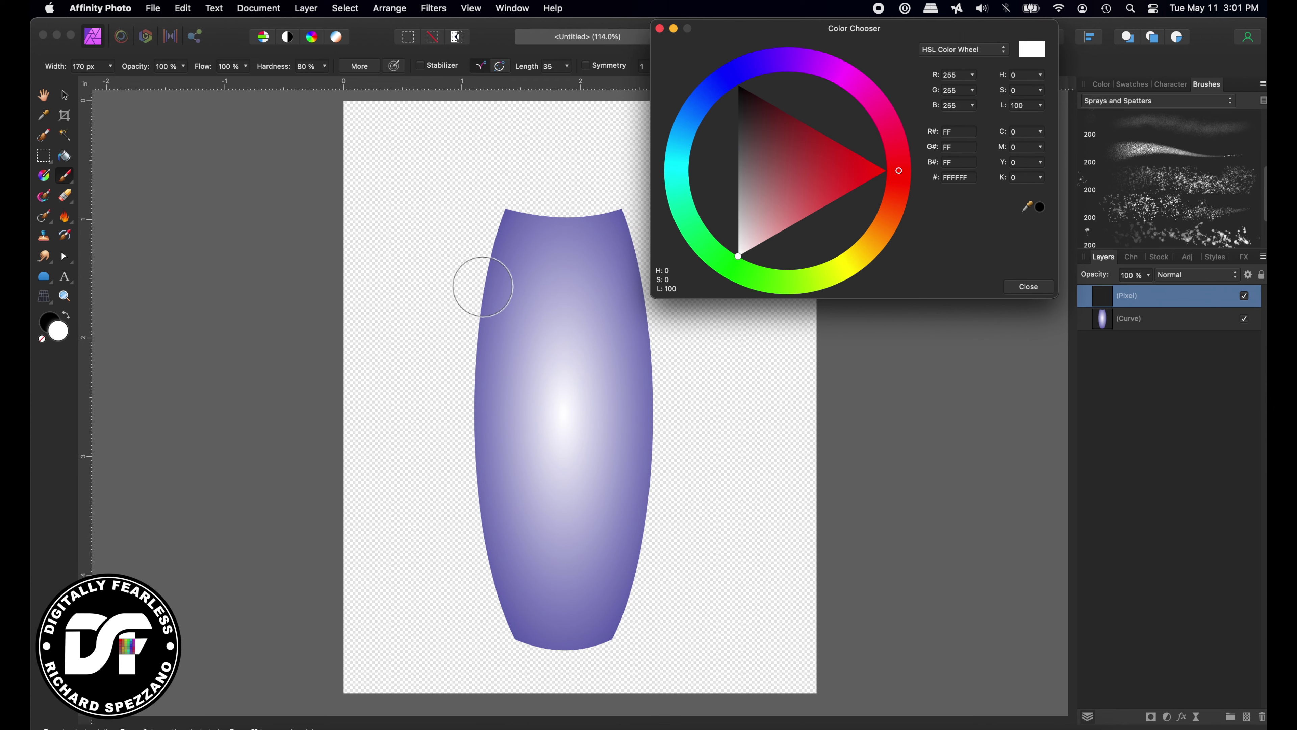
pyautogui.moveTo(852, 262); pyautogui.dragTo(858, 269)
# - Spatter yellow speckles diagonally across the lower half of the vase shape and past its edges
pyautogui.moveTo(724, 430)
pyautogui.mouseDown()
pyautogui.moveTo(464, 608)
pyautogui.moveTo(381, 639)
pyautogui.mouseUp()
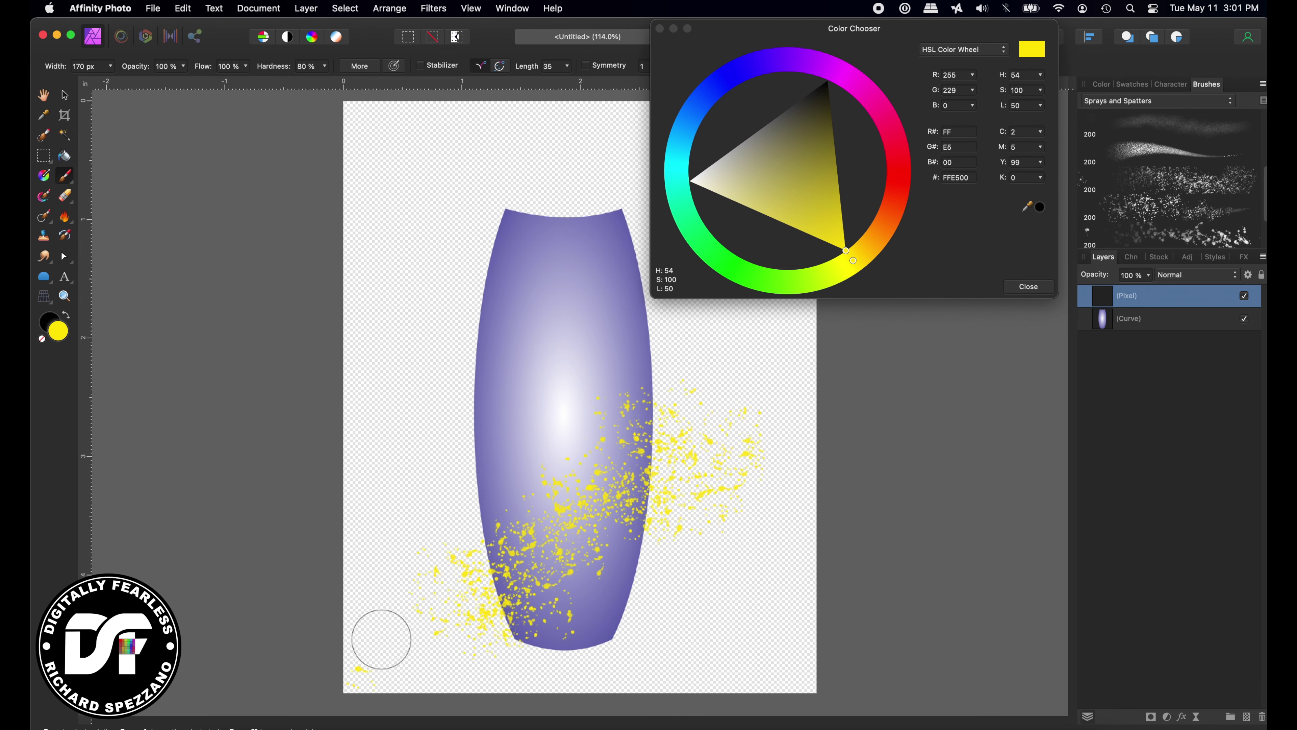
pyautogui.moveTo(753, 538)
pyautogui.mouseDown()
pyautogui.moveTo(736, 513)
pyautogui.moveTo(550, 634)
pyautogui.moveTo(478, 661)
pyautogui.mouseUp()
pyautogui.moveTo(686, 426)
pyautogui.mouseDown()
pyautogui.moveTo(632, 405)
pyautogui.moveTo(380, 576)
pyautogui.mouseUp()
# - Move the Color Chooser window away so it no longer covers the vase shape
pyautogui.moveTo(677, 38); pyautogui.dragTo(225, 132)
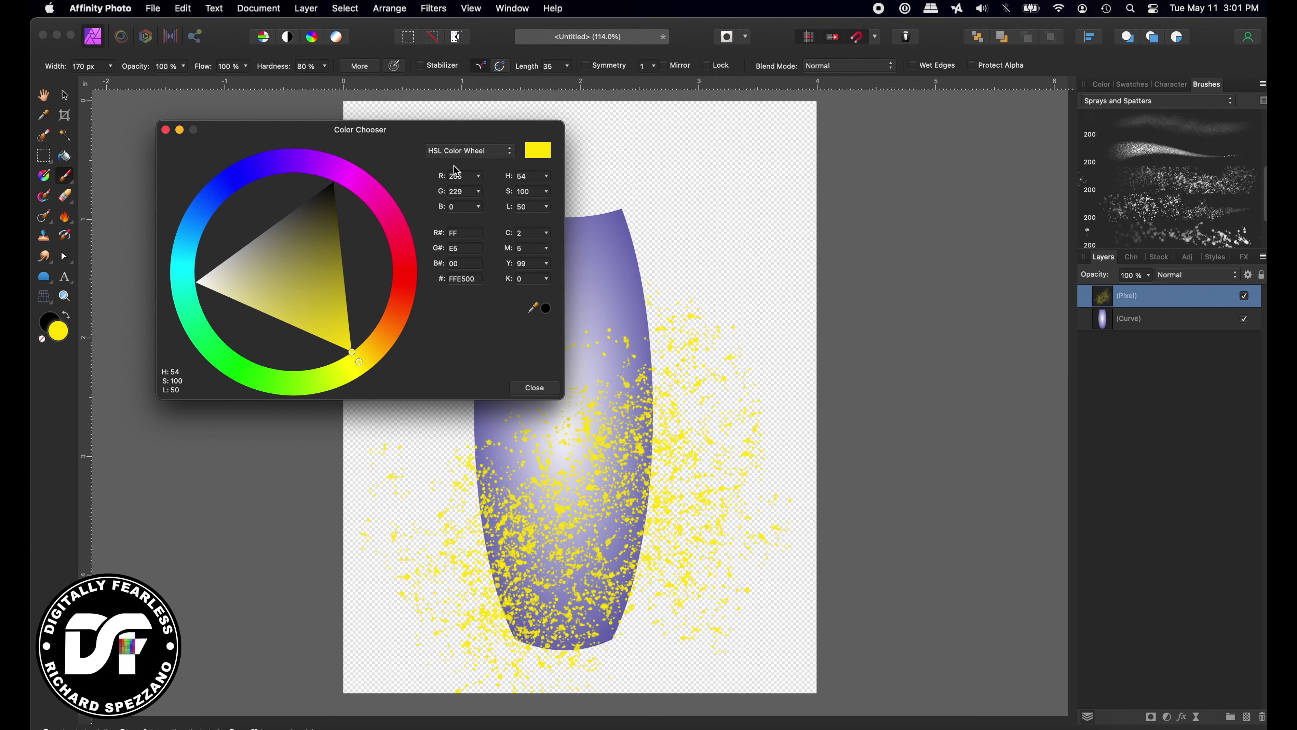
pyautogui.moveTo(474, 136); pyautogui.dragTo(403, 155)
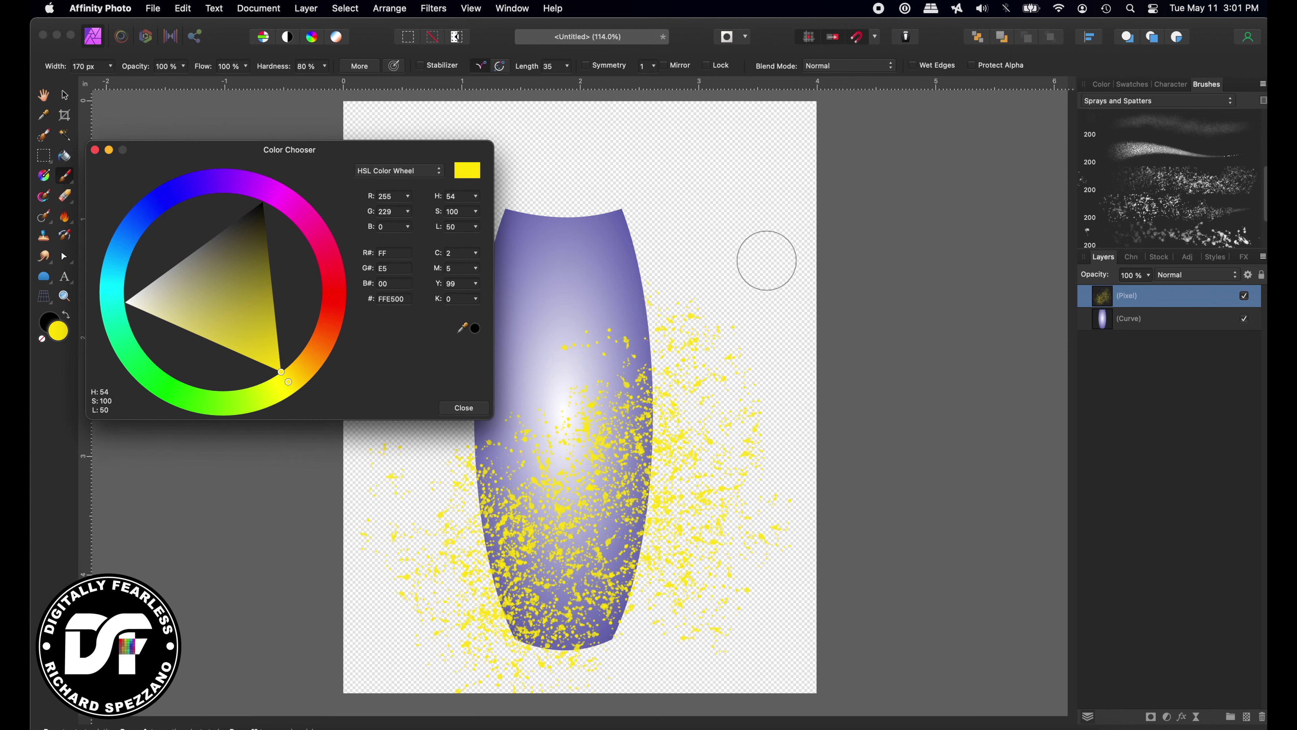
pyautogui.moveTo(755, 263); pyautogui.dragTo(815, 277)
pyautogui.moveTo(864, 260); pyautogui.dragTo(858, 247)
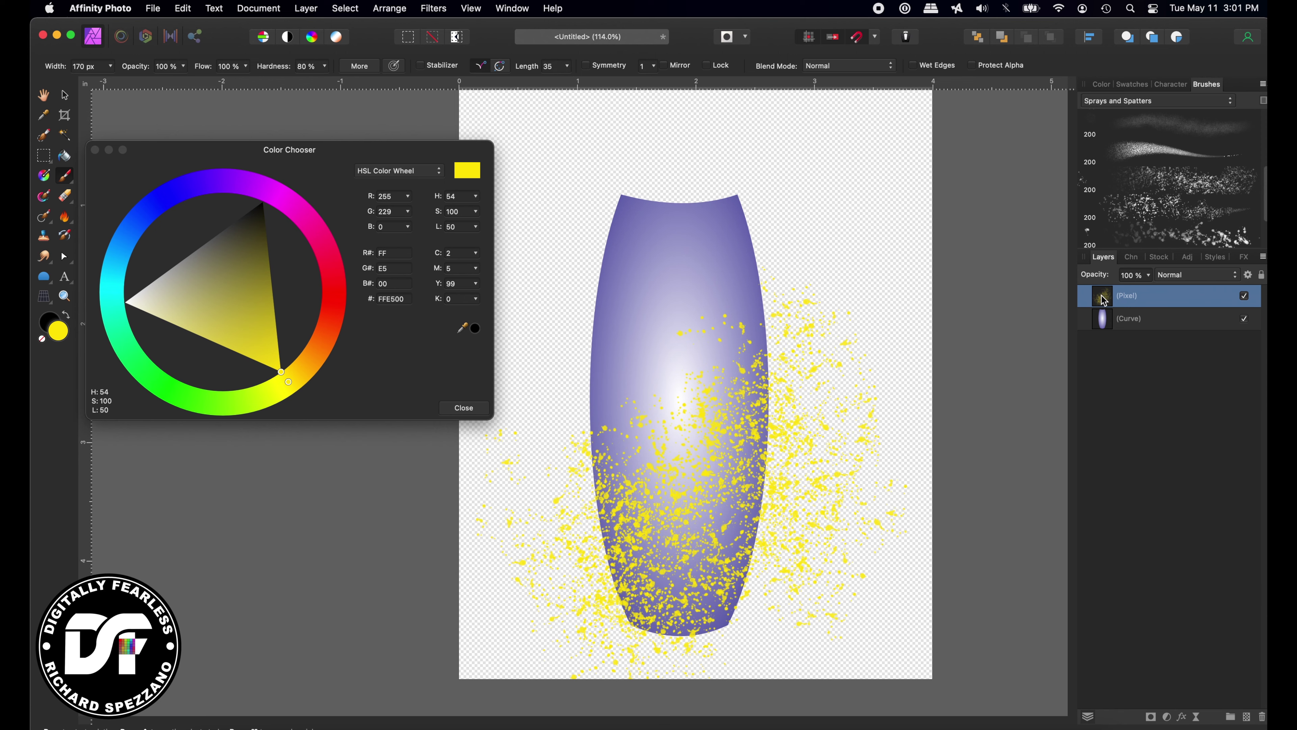
# - Clip the yellow speckle layer inside the curve layer, undo any stray paint mark, and activate the Move tool
pyautogui.moveTo(1103, 299); pyautogui.dragTo(1145, 328)
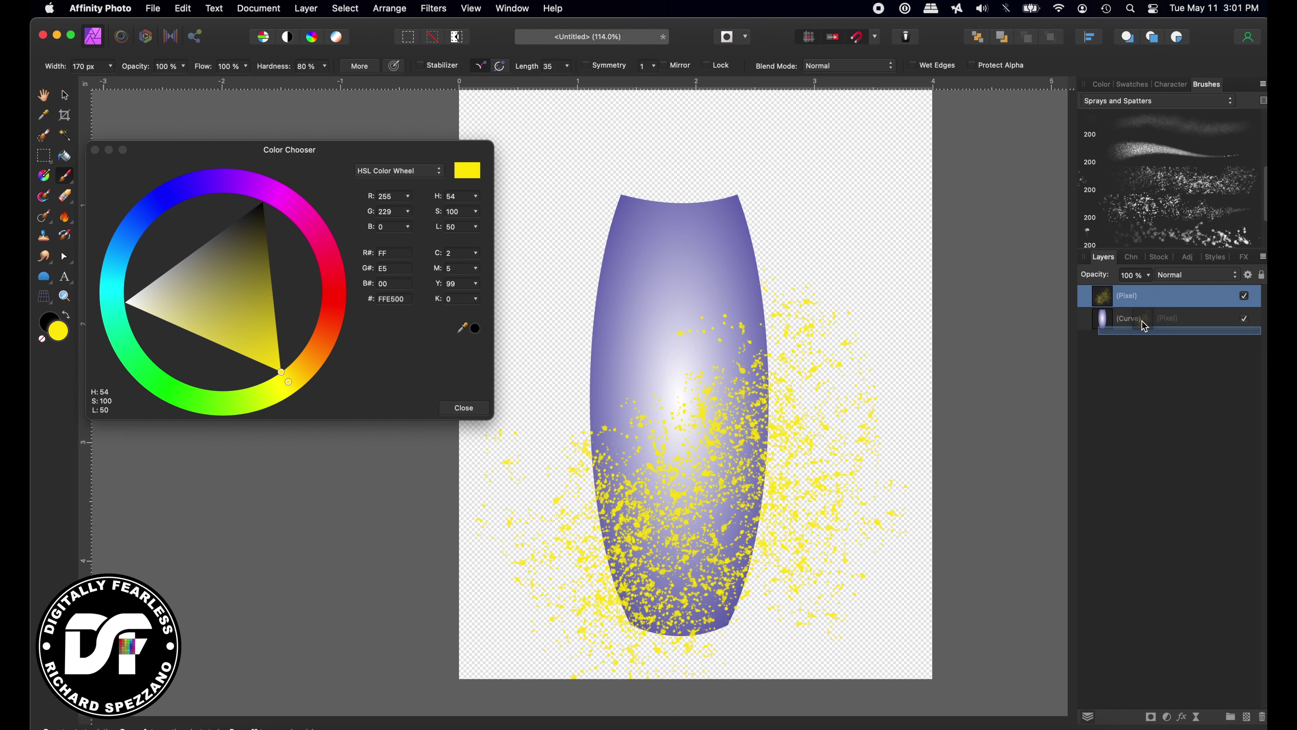
pyautogui.moveTo(1144, 327); pyautogui.dragTo(1144, 329)
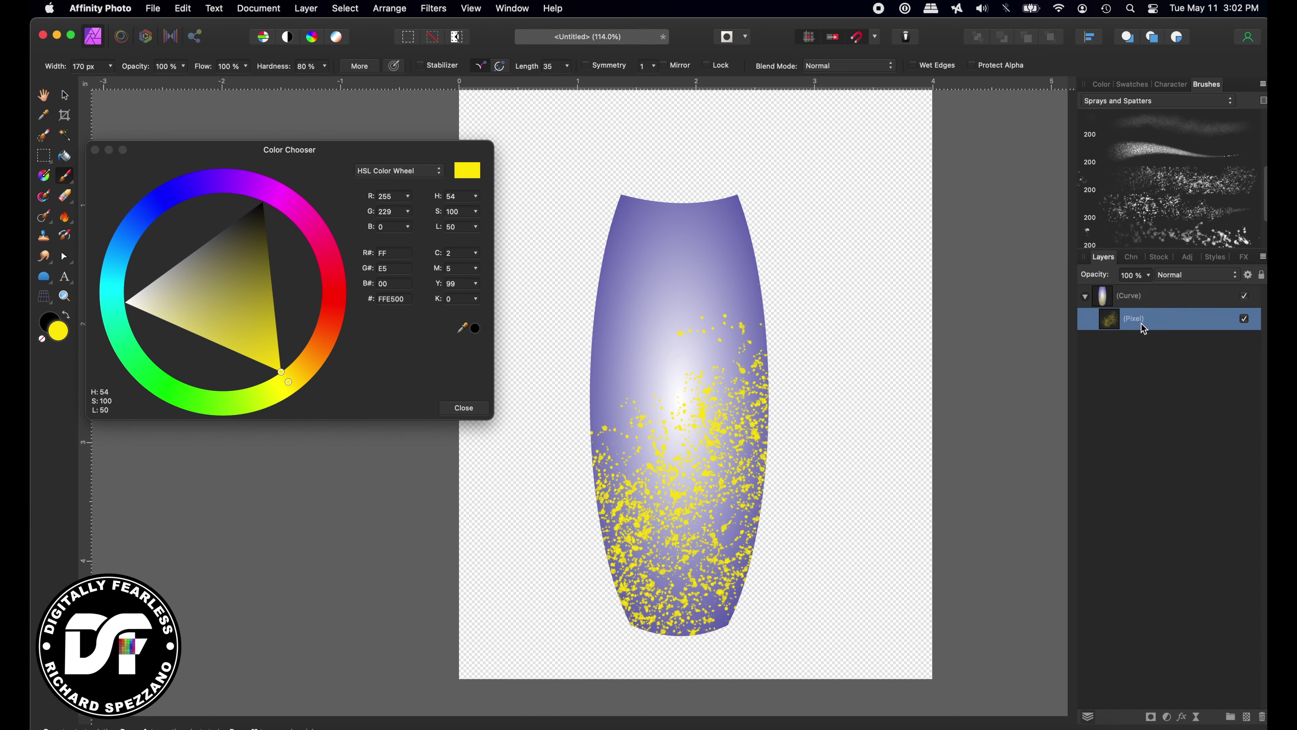
pyautogui.click(636, 232)
pyautogui.press('super+z')
pyautogui.click(64, 95)
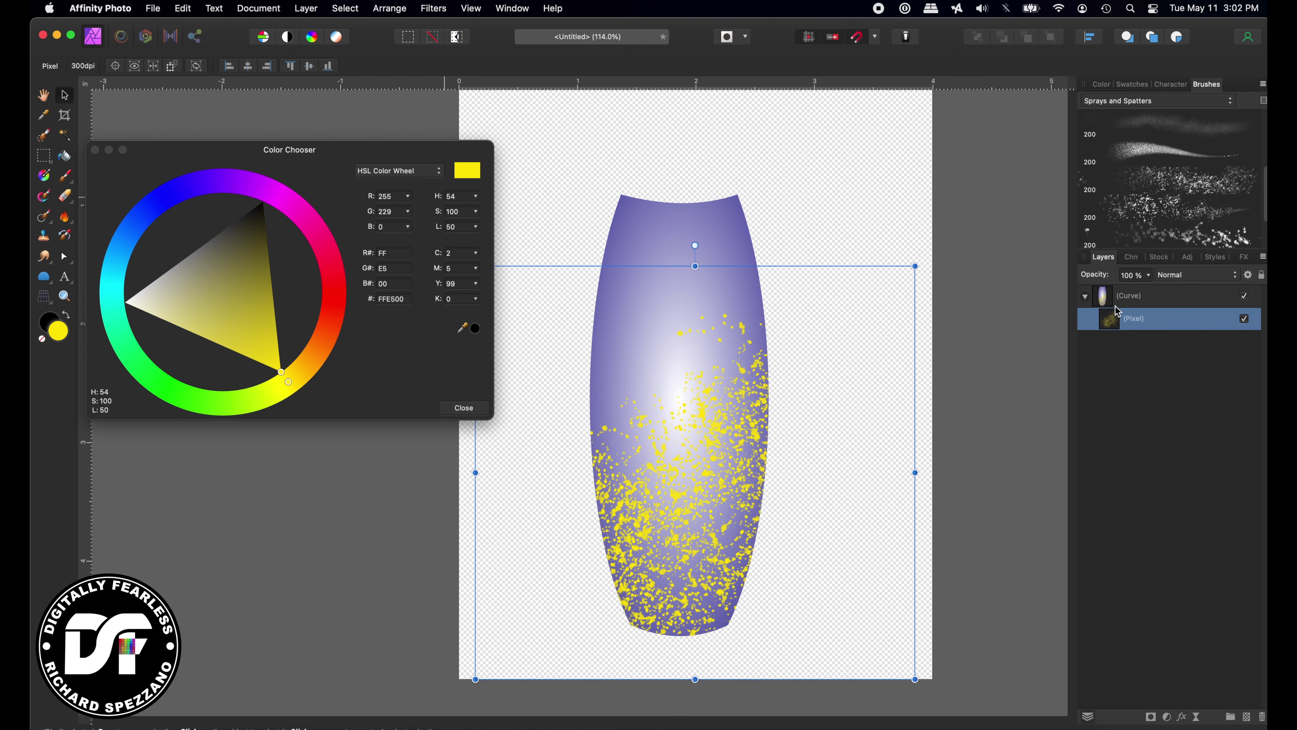
# - Delete the yellow speckle layer and add a new empty pixel layer inside the curve
pyautogui.moveTo(1107, 319); pyautogui.dragTo(1135, 362)
pyautogui.press('Delete')
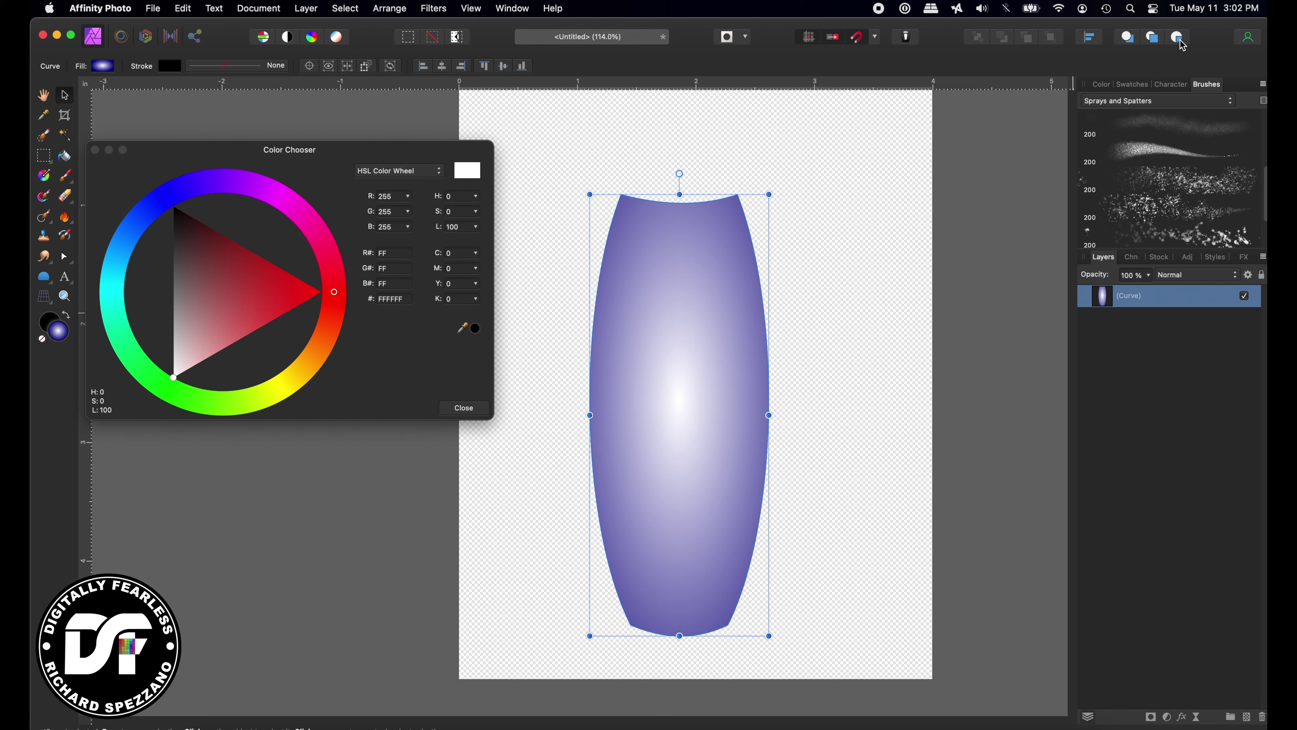
pyautogui.click(1249, 717)
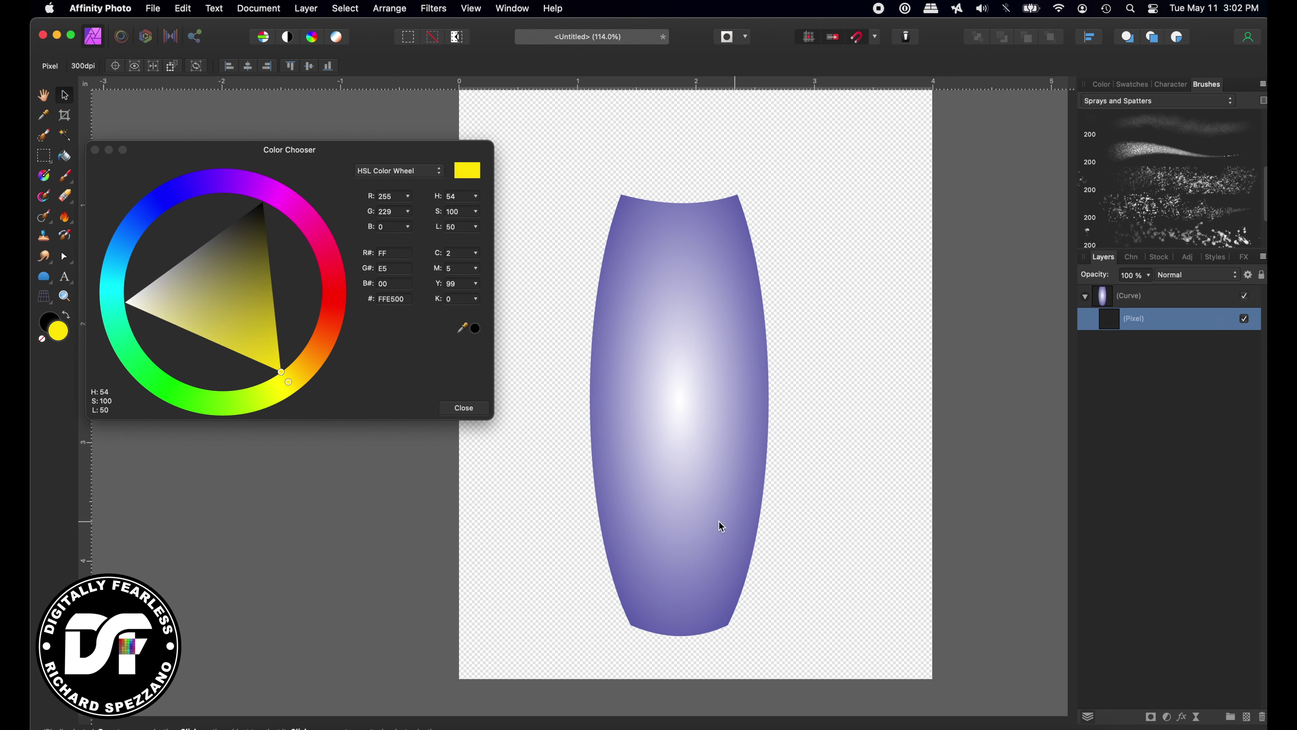
# - Paint yellow speckles over the lower half of the vase on the nested pixel layer with the Paint Brush
pyautogui.click(65, 175)
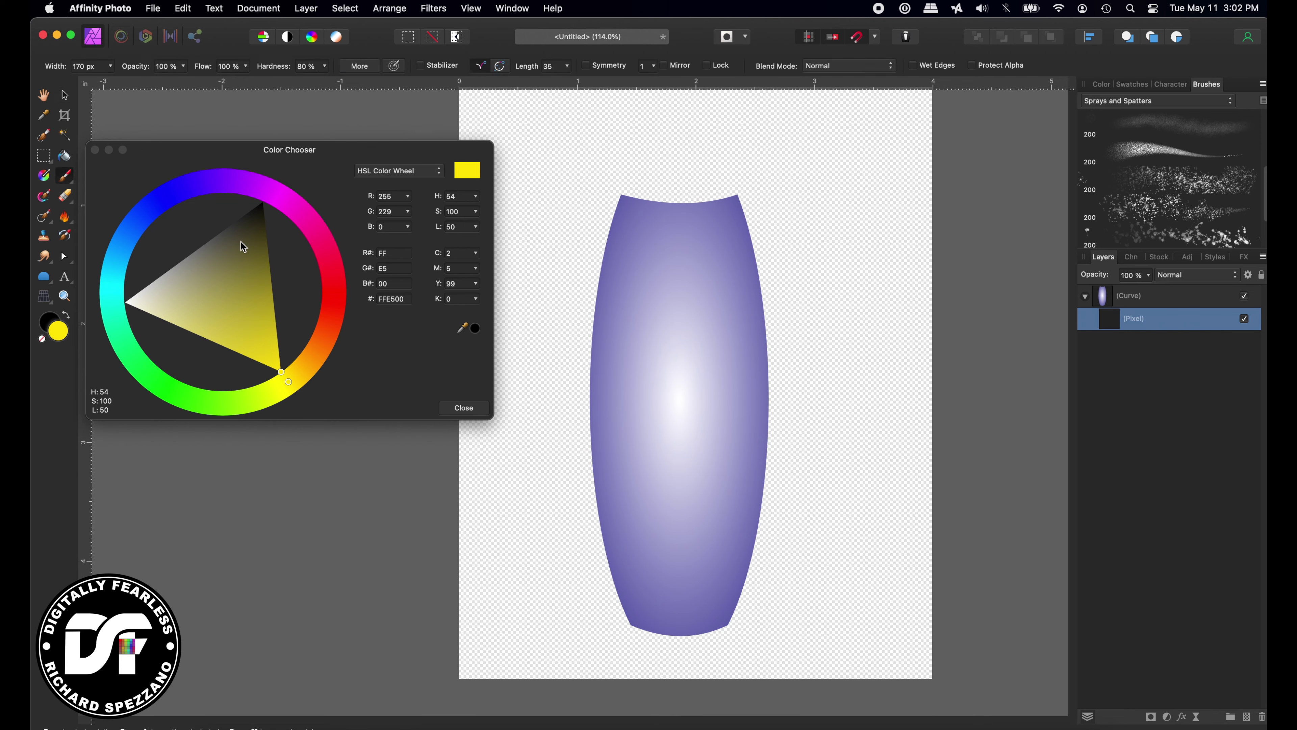
pyautogui.moveTo(860, 371)
pyautogui.mouseDown()
pyautogui.moveTo(762, 497)
pyautogui.moveTo(545, 623)
pyautogui.mouseUp()
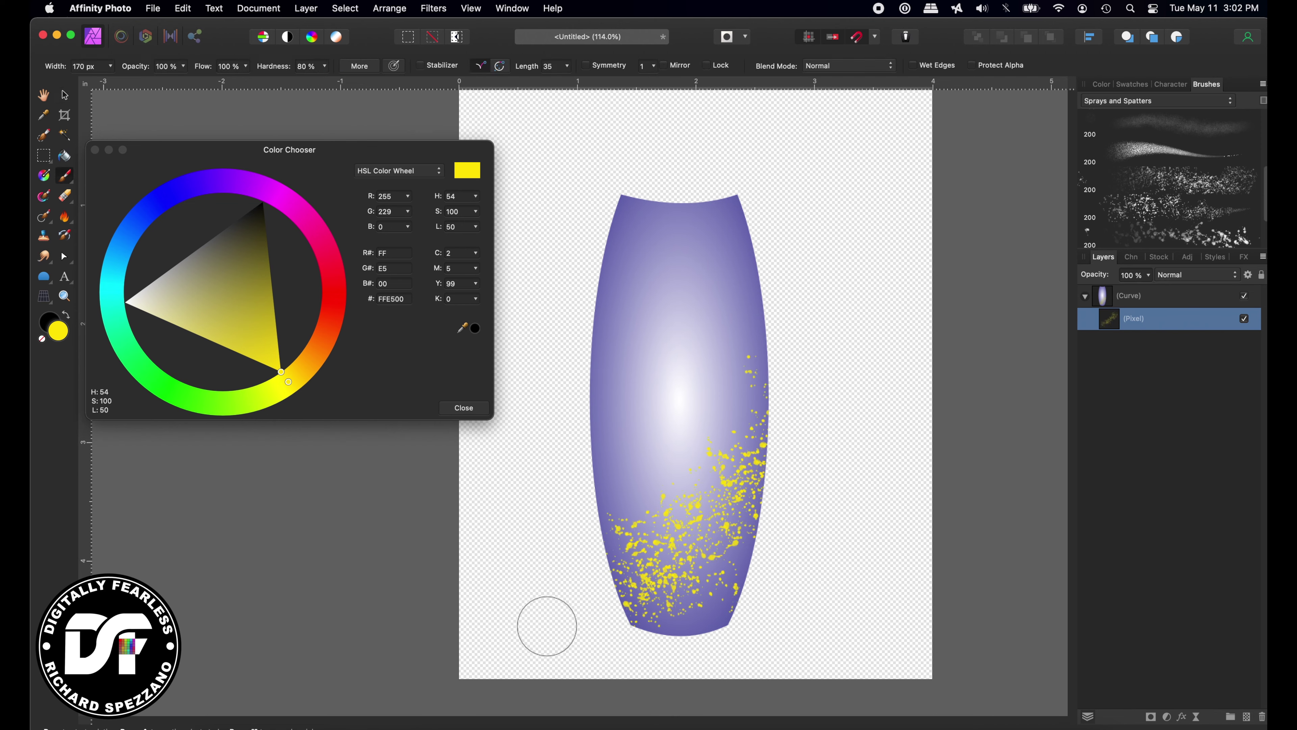
pyautogui.moveTo(745, 572)
pyautogui.mouseDown()
pyautogui.moveTo(609, 670)
pyautogui.moveTo(787, 374)
pyautogui.moveTo(521, 617)
pyautogui.mouseUp()
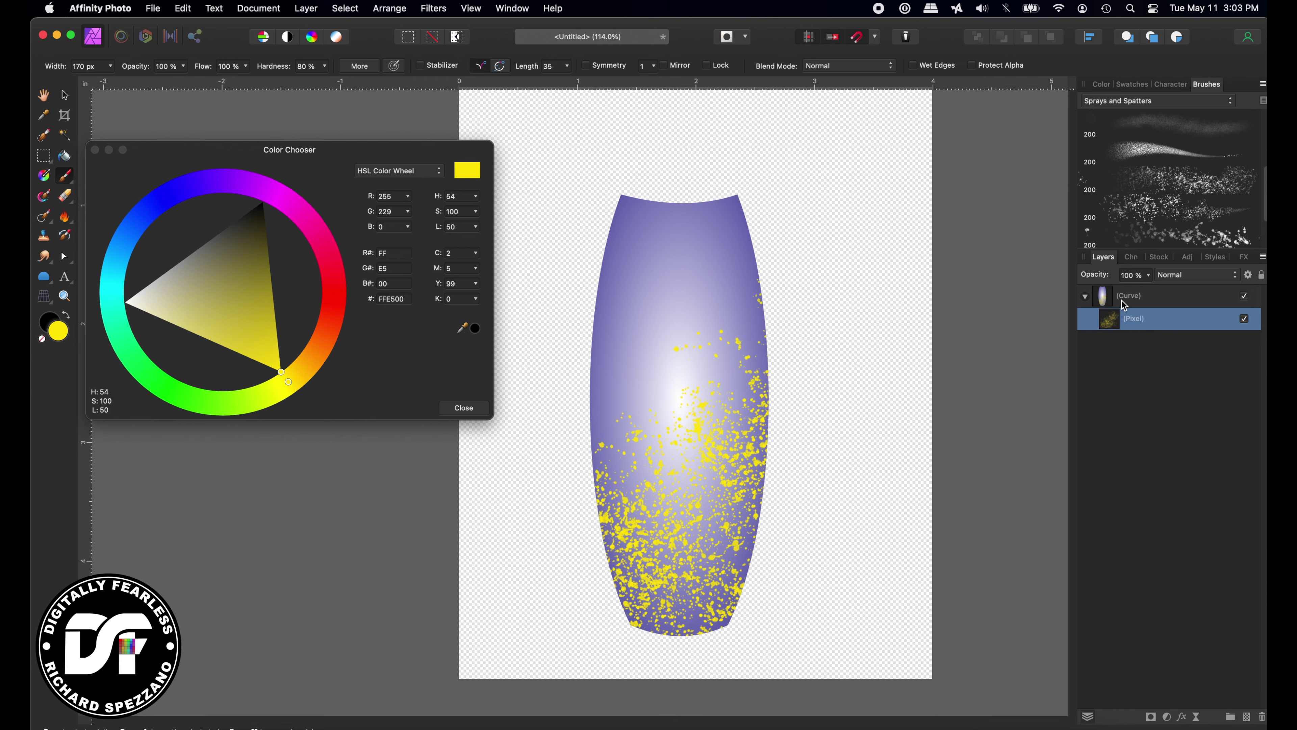
# - On a new pixel layer inside the curve, spatter the vase's upper half with blue-violet 8384BF sampled from the shape
pyautogui.click(1247, 718)
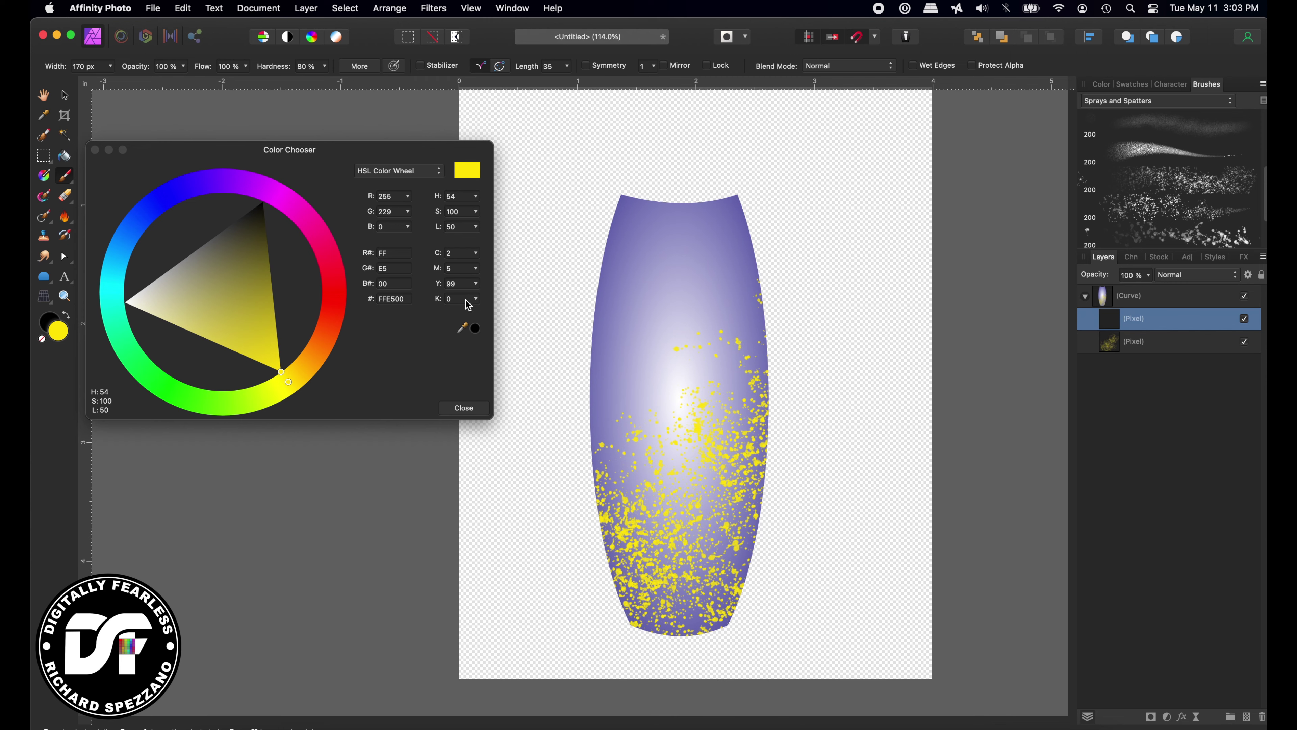
pyautogui.moveTo(462, 328); pyautogui.dragTo(614, 289)
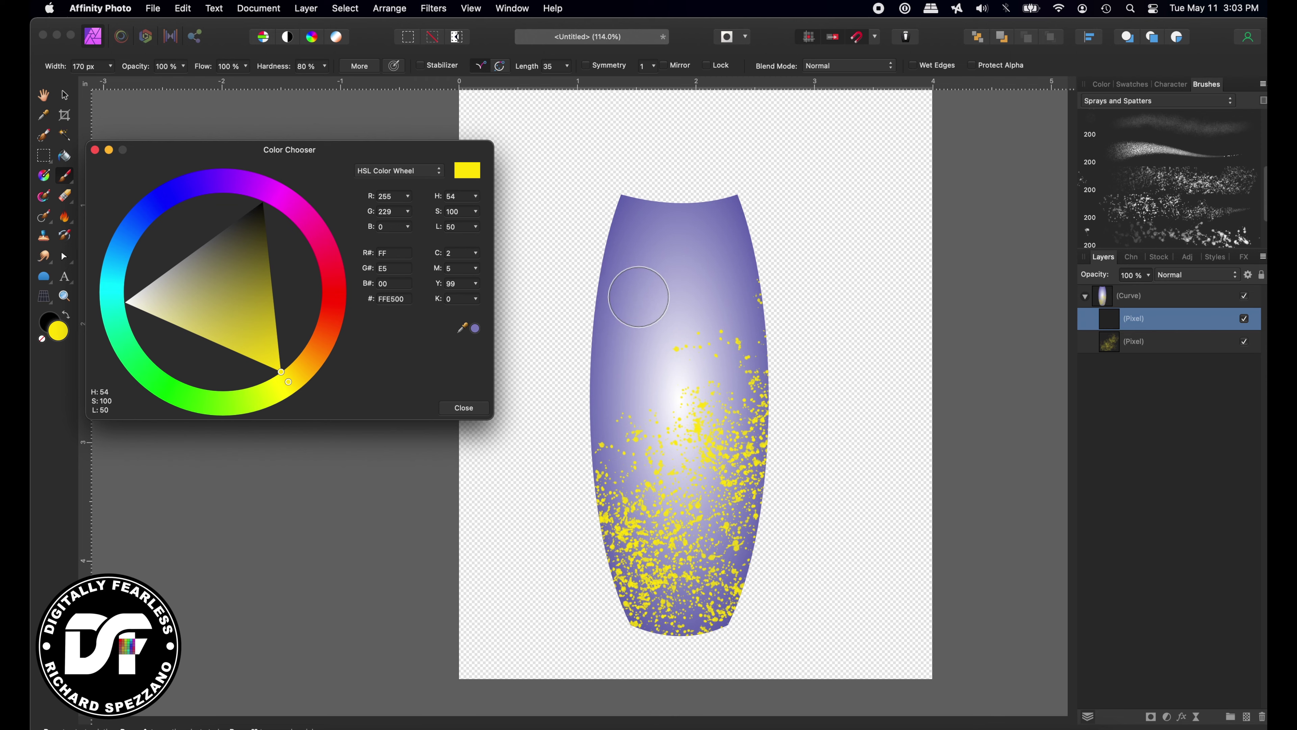
pyautogui.click(475, 333)
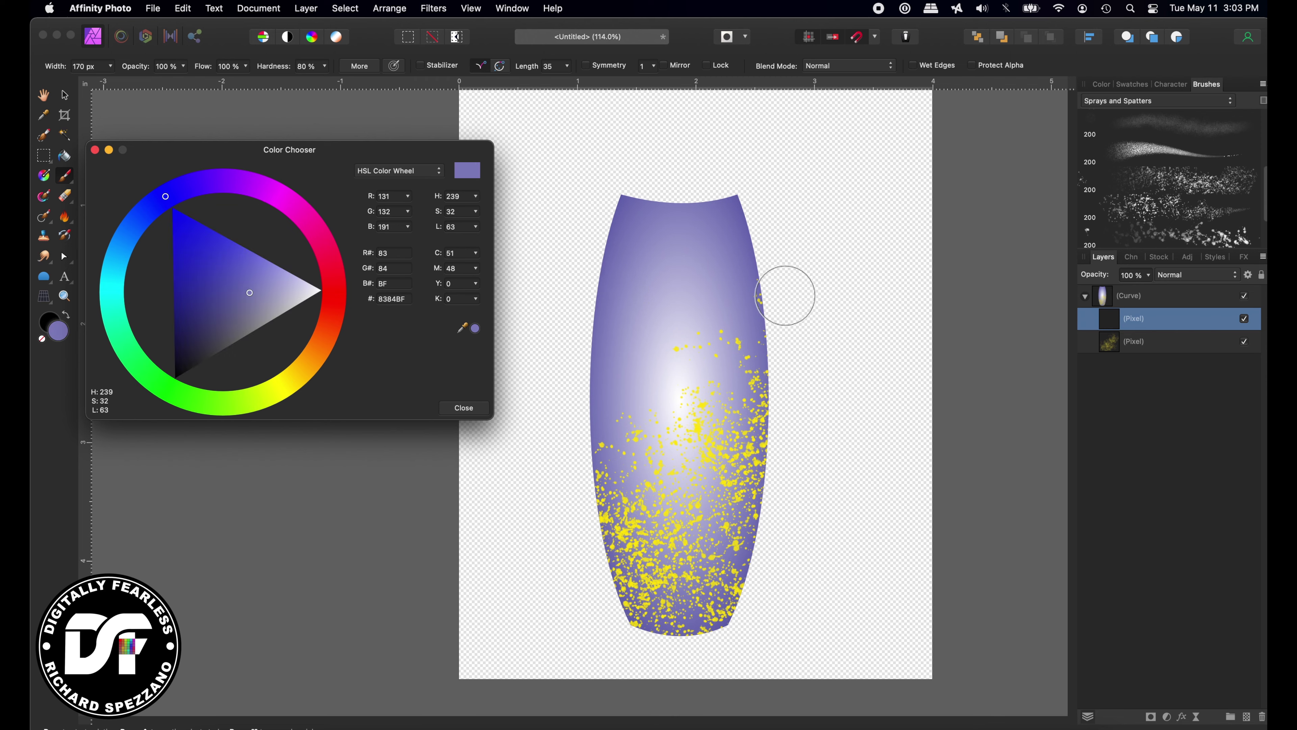
pyautogui.moveTo(775, 288)
pyautogui.mouseDown()
pyautogui.moveTo(741, 332)
pyautogui.moveTo(582, 424)
pyautogui.moveTo(782, 243)
pyautogui.moveTo(573, 328)
pyautogui.mouseUp()
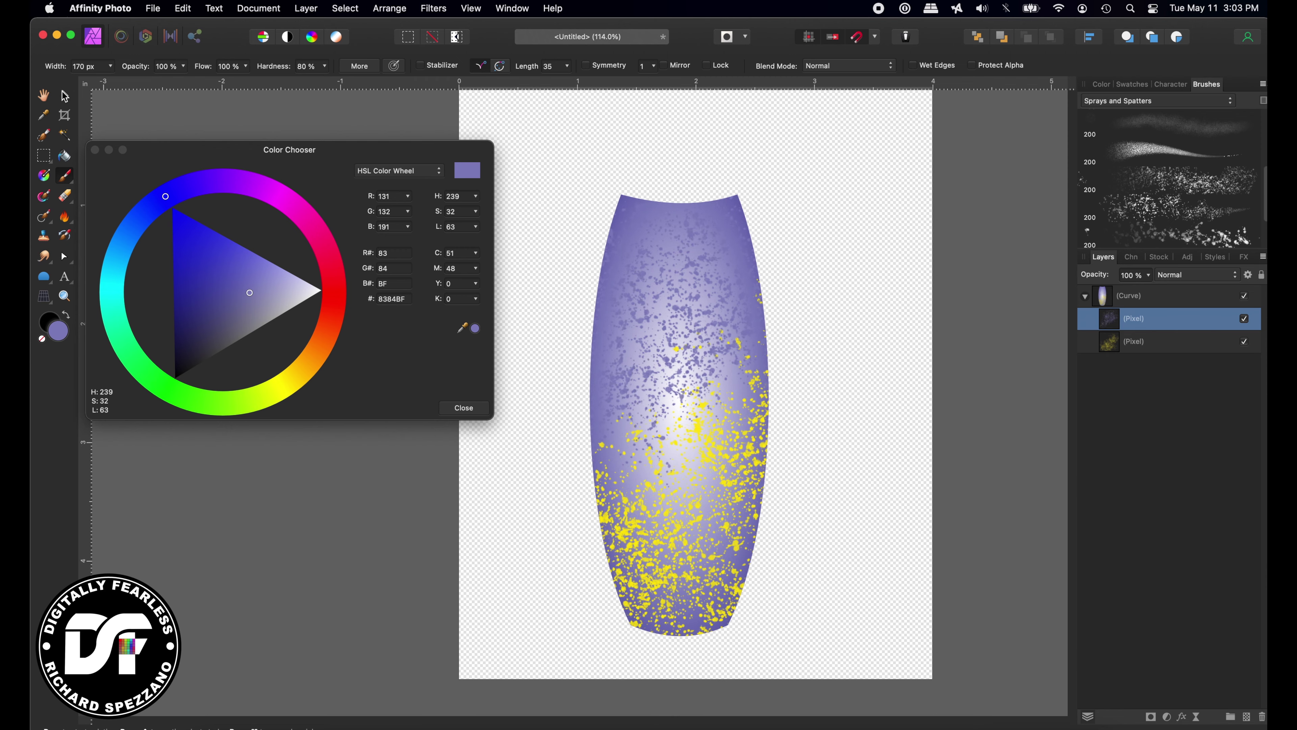
# - Apply a 3D layer effect with a 1.1 px radius to the blue-violet speckle layer
pyautogui.click(64, 96)
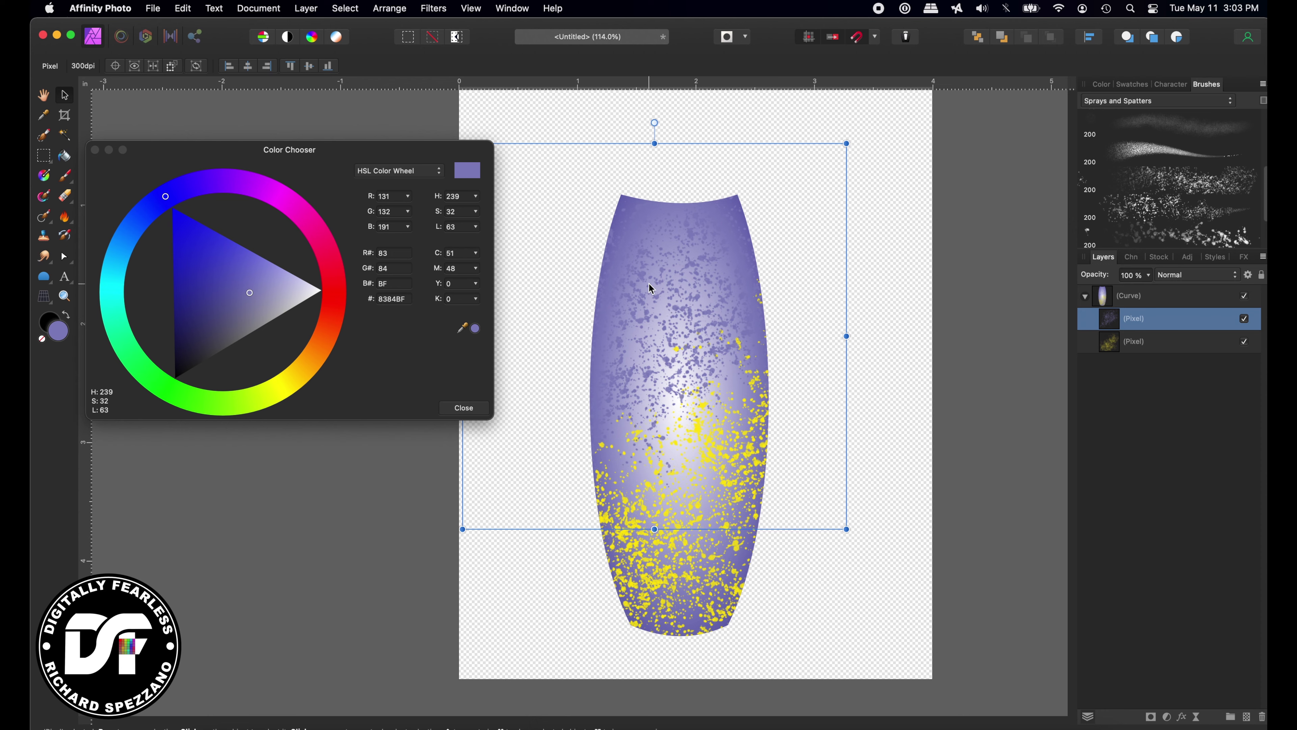
pyautogui.click(1184, 717)
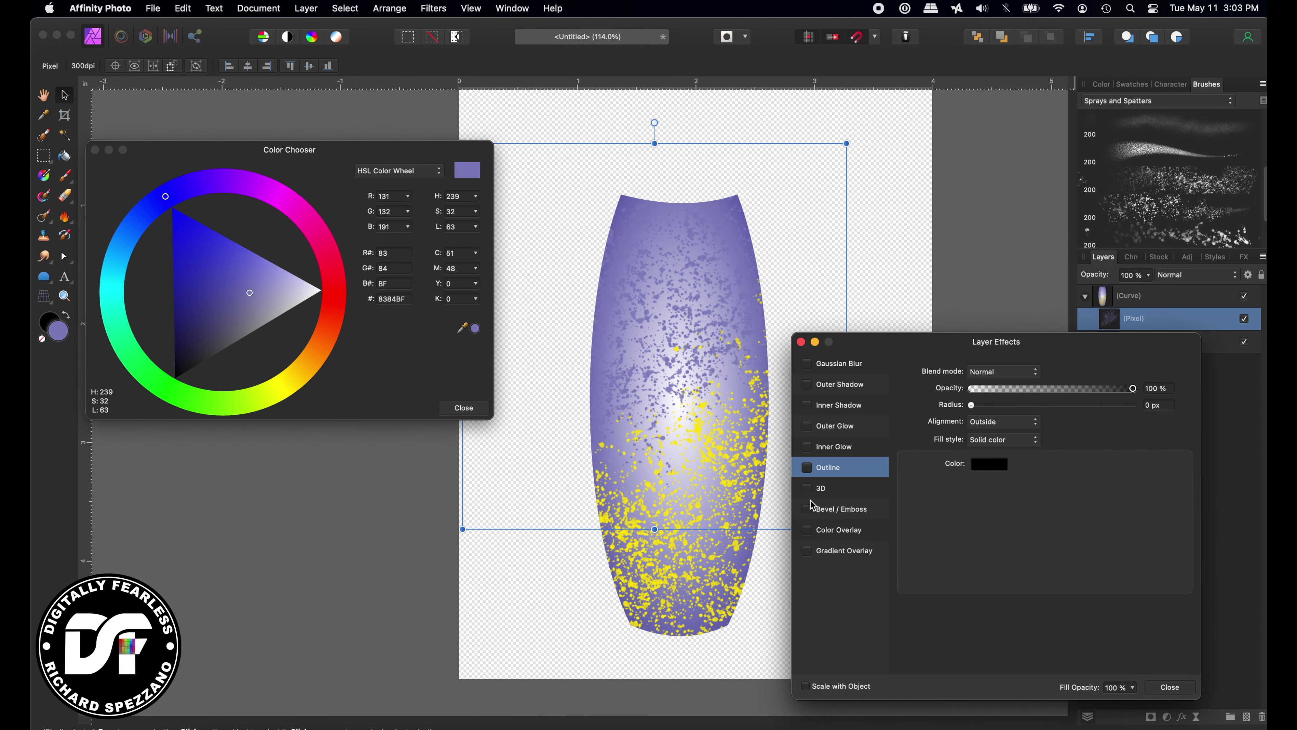
pyautogui.click(819, 488)
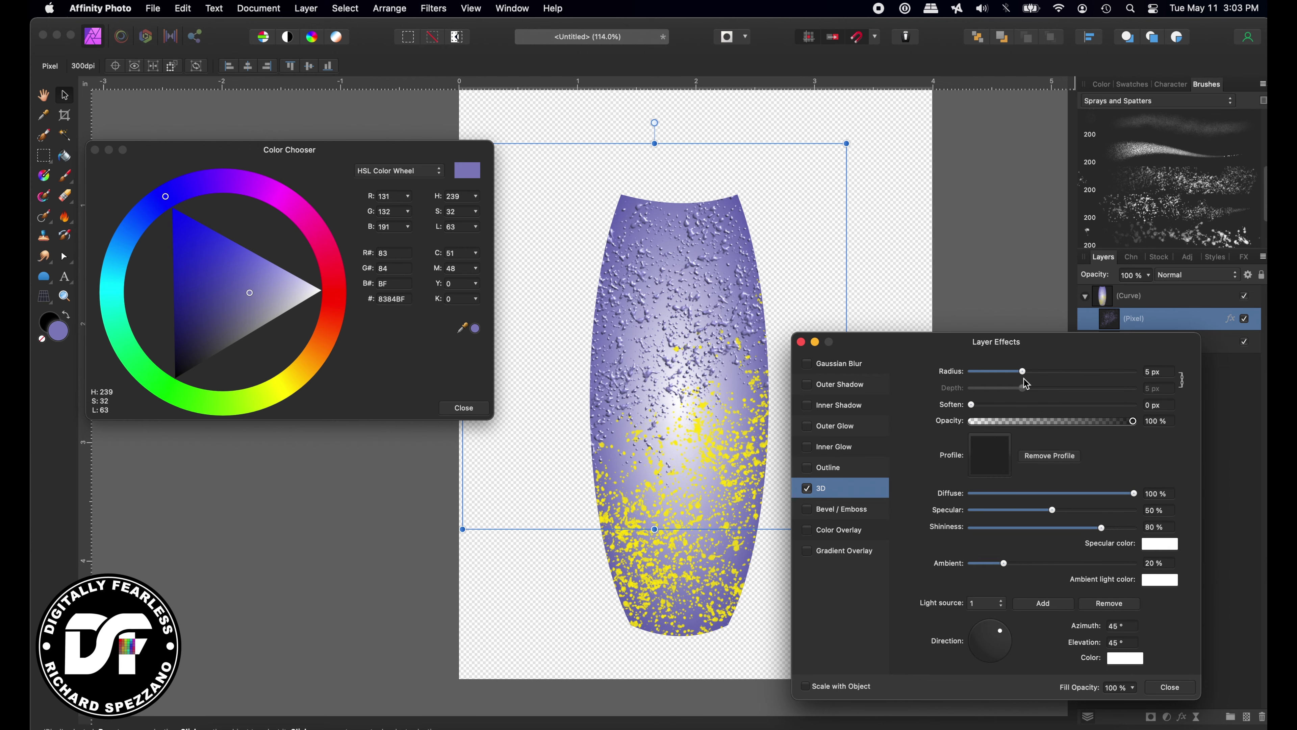
pyautogui.moveTo(1022, 376)
pyautogui.mouseDown()
pyautogui.moveTo(991, 375)
pyautogui.moveTo(1009, 374)
pyautogui.mouseUp()
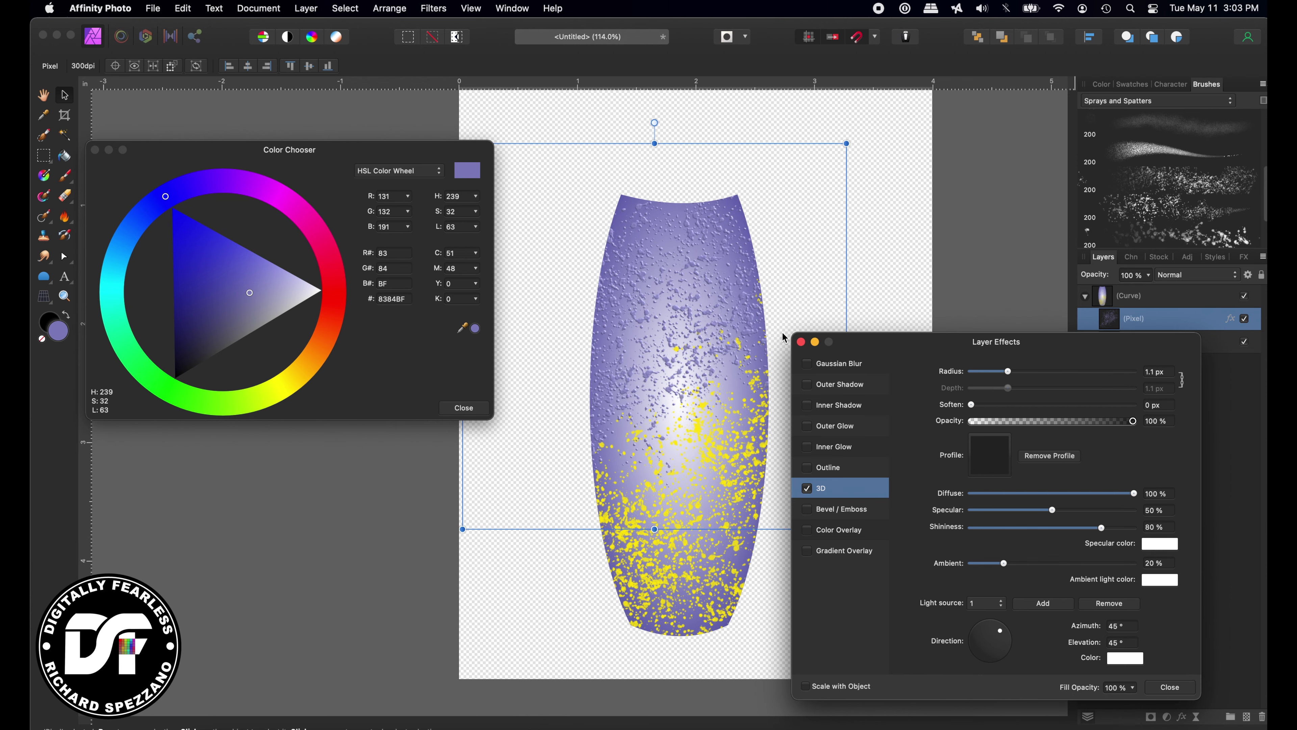
pyautogui.click(800, 341)
# - Apply a 3D layer effect to the yellow speckle layer and reduce its radius
pyautogui.click(1116, 344)
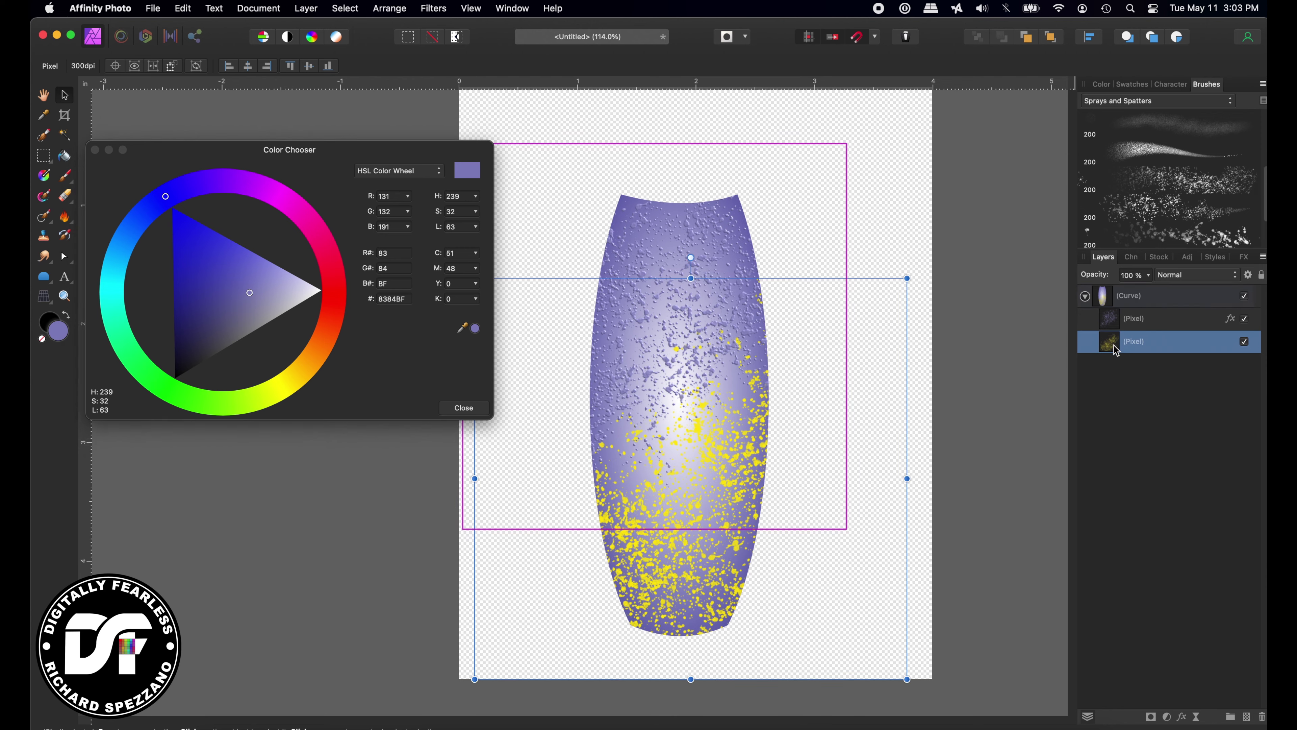
pyautogui.click(1178, 714)
pyautogui.click(808, 491)
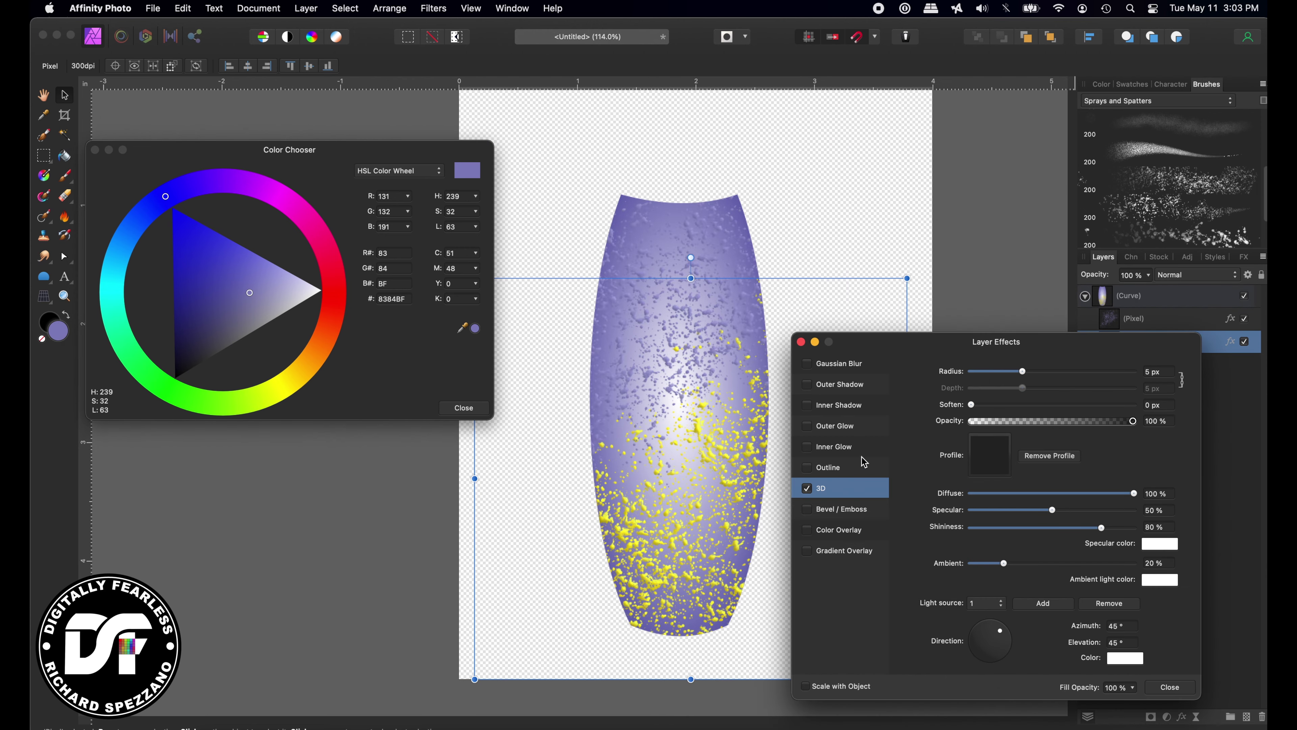
pyautogui.moveTo(1017, 373); pyautogui.dragTo(1009, 372)
pyautogui.click(1190, 688)
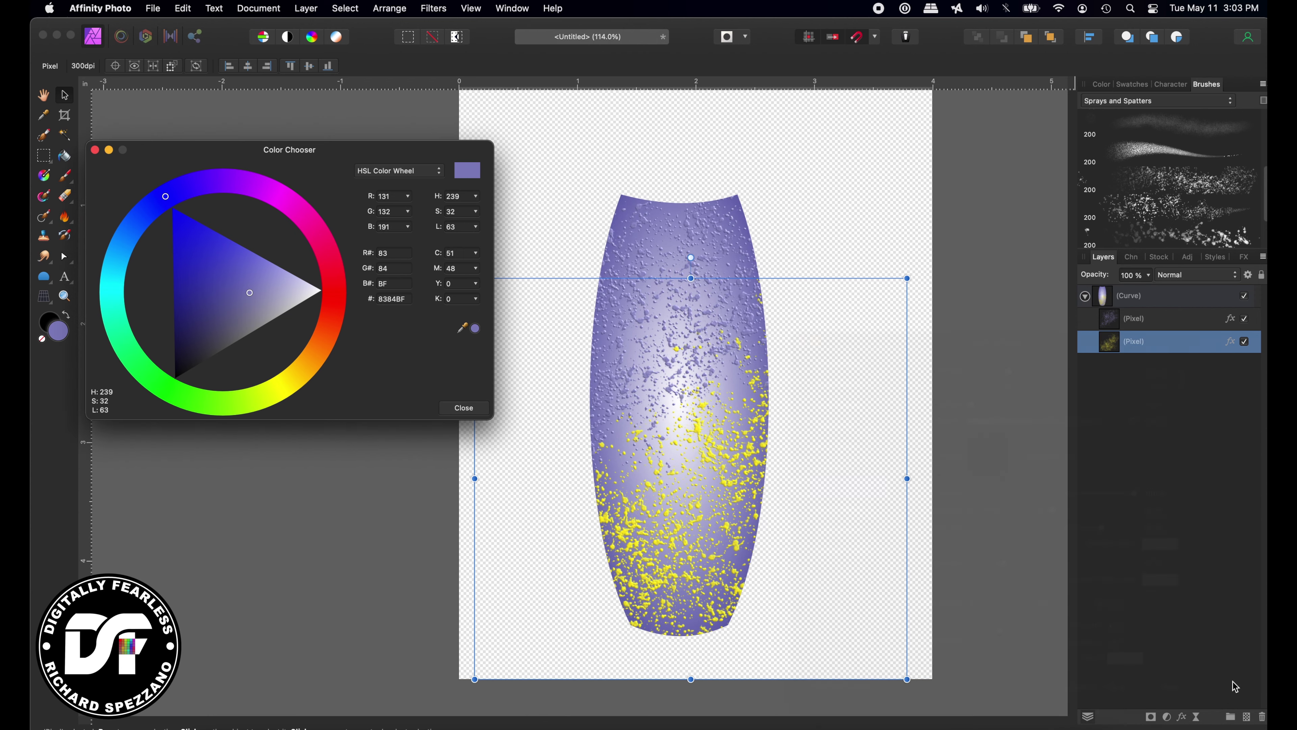
# - Check the document's size and DPI in the Resize Document settings, leaving the values as they are
pyautogui.click(242, 10)
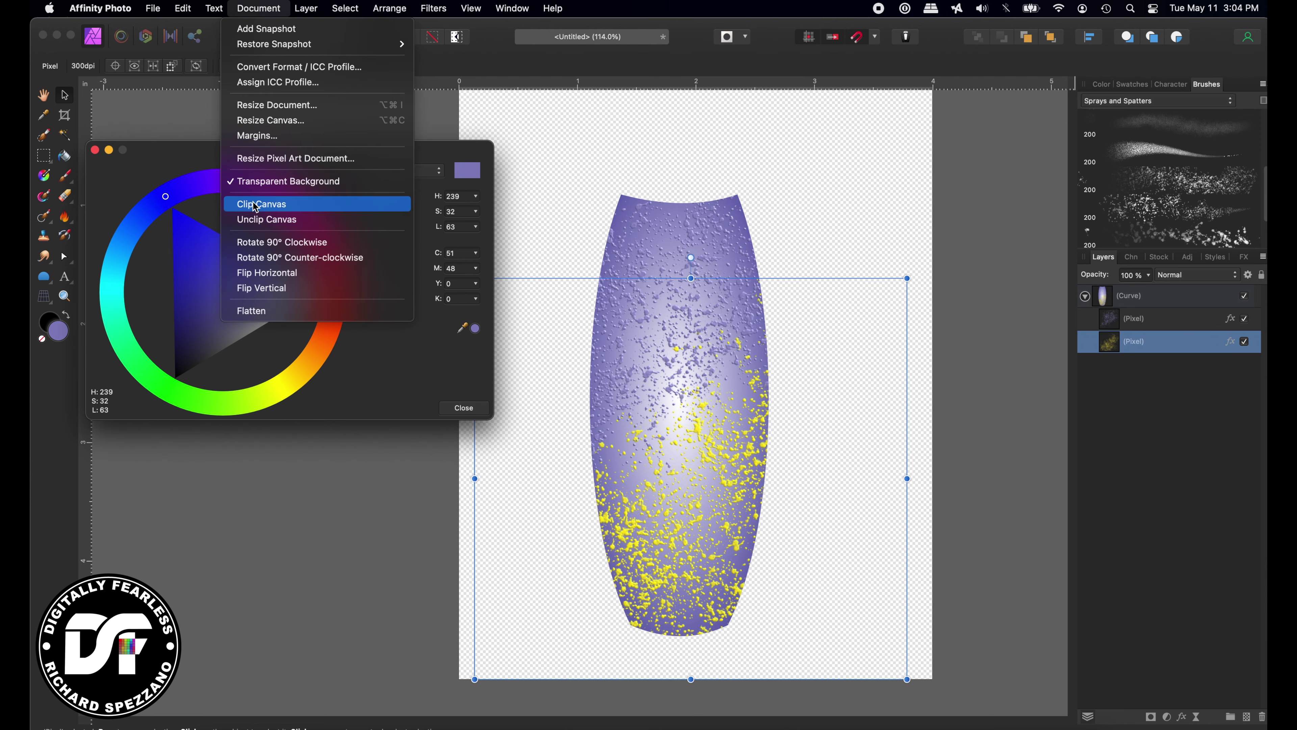
pyautogui.click(261, 105)
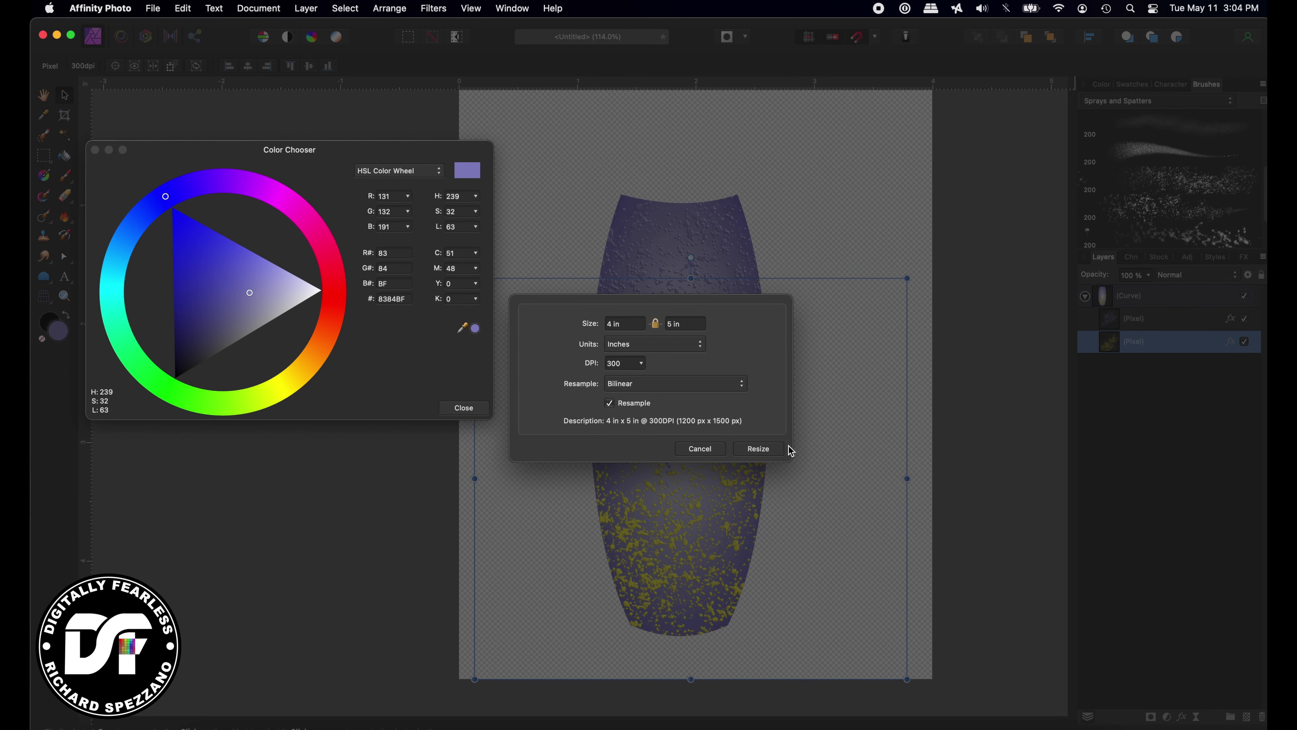
pyautogui.click(738, 453)
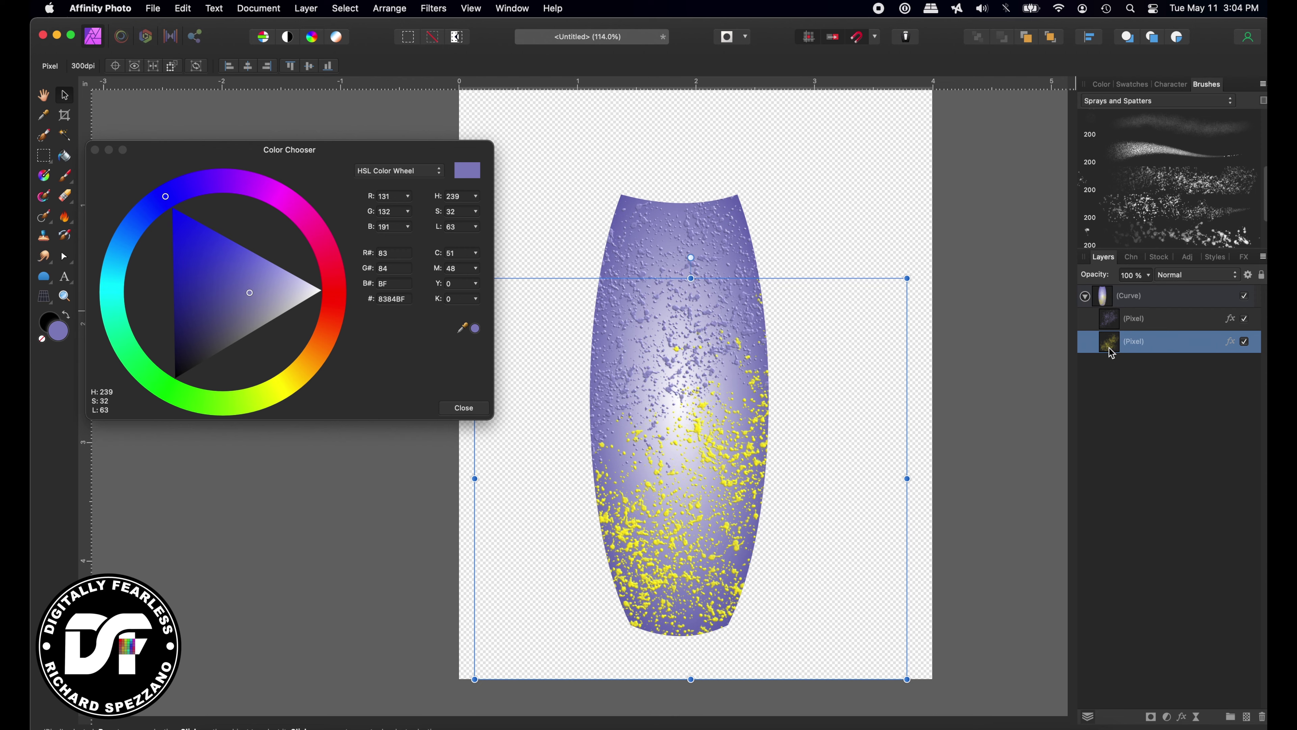
# - Add a new pixel layer above the blue-violet speckles and make black the active Paint Brush colour, closing the Color Chooser
pyautogui.click(1146, 321)
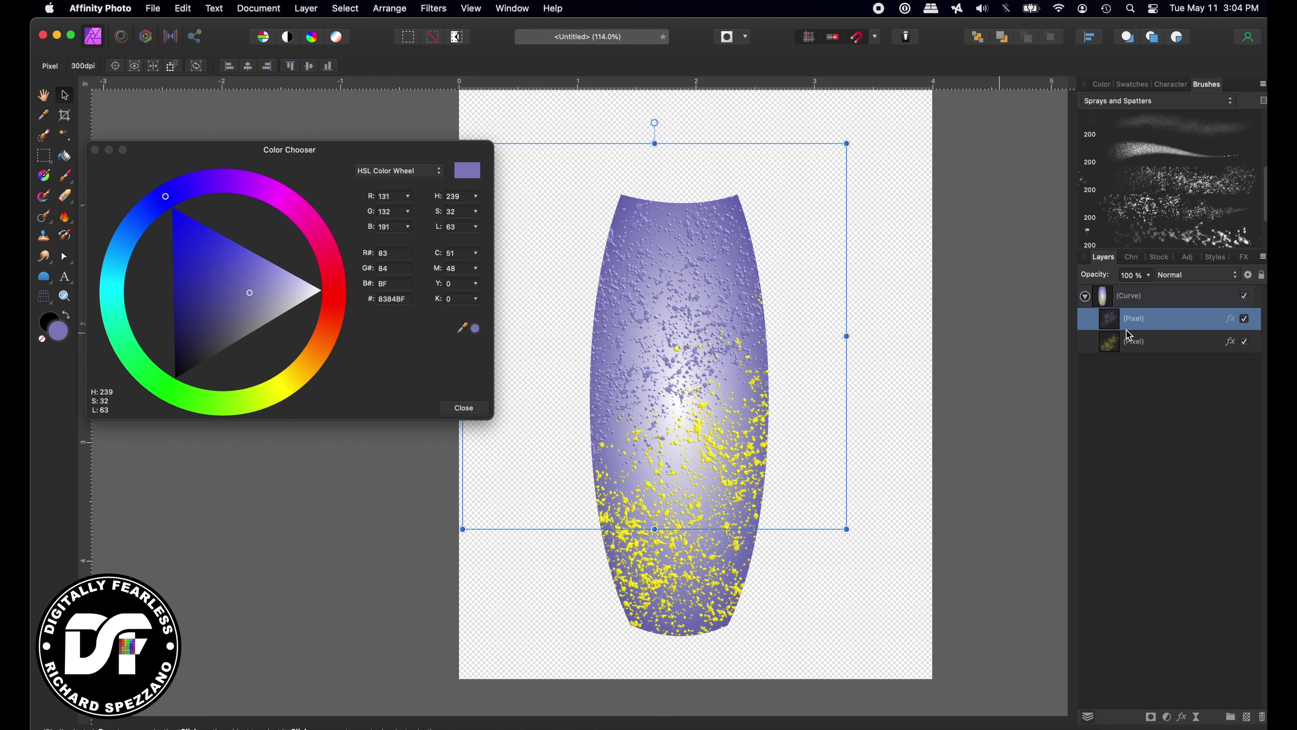
pyautogui.click(1246, 718)
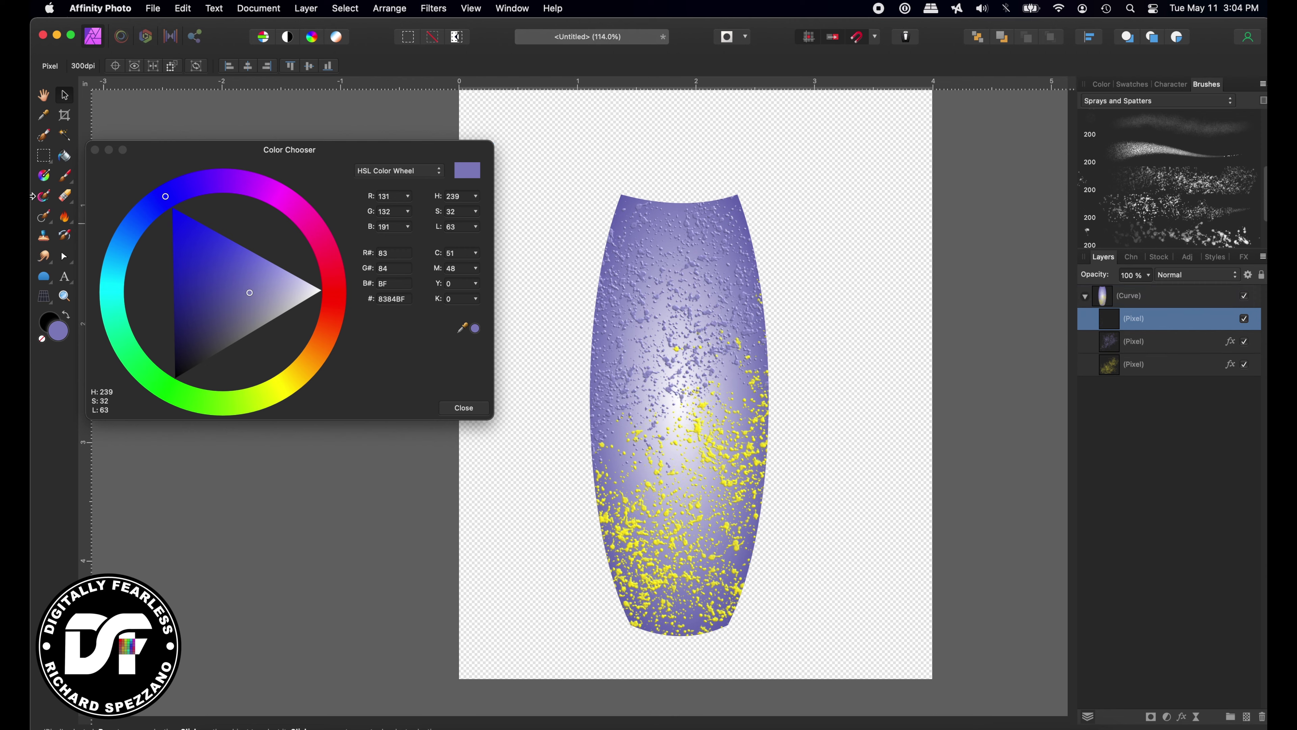
pyautogui.click(65, 176)
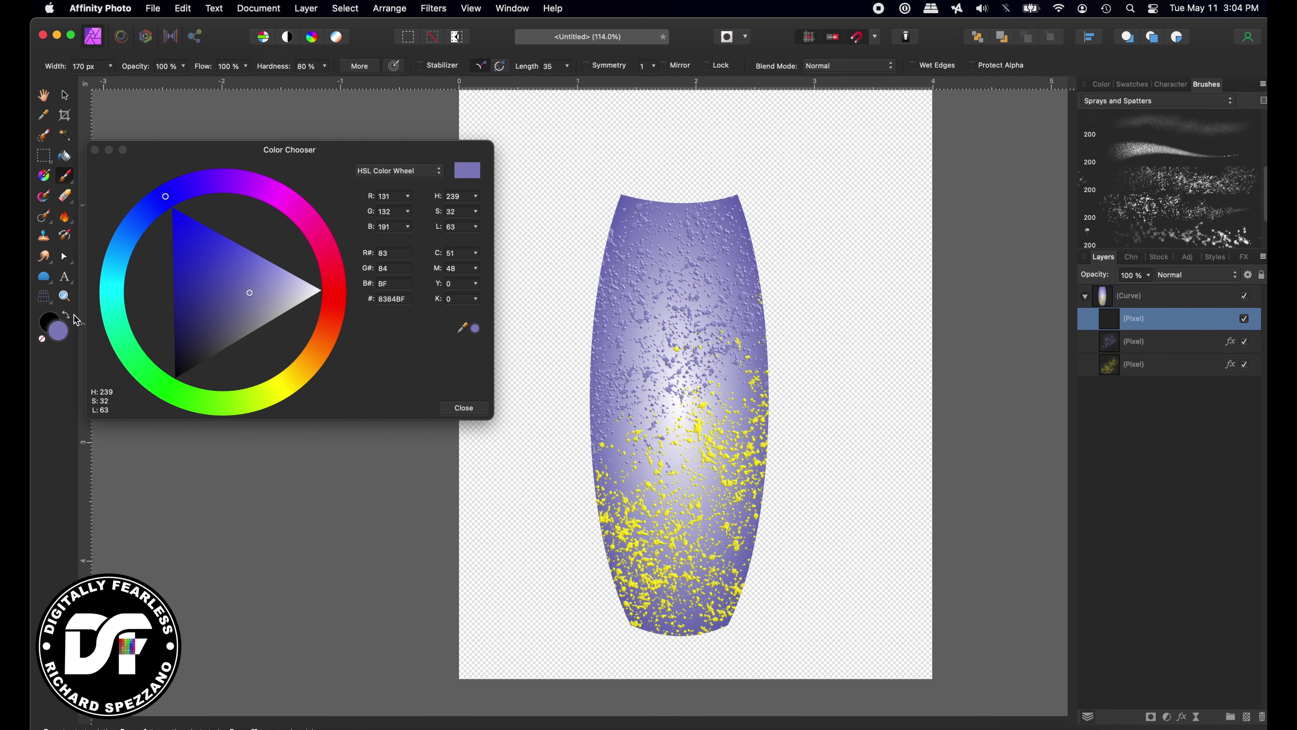
pyautogui.press('d')
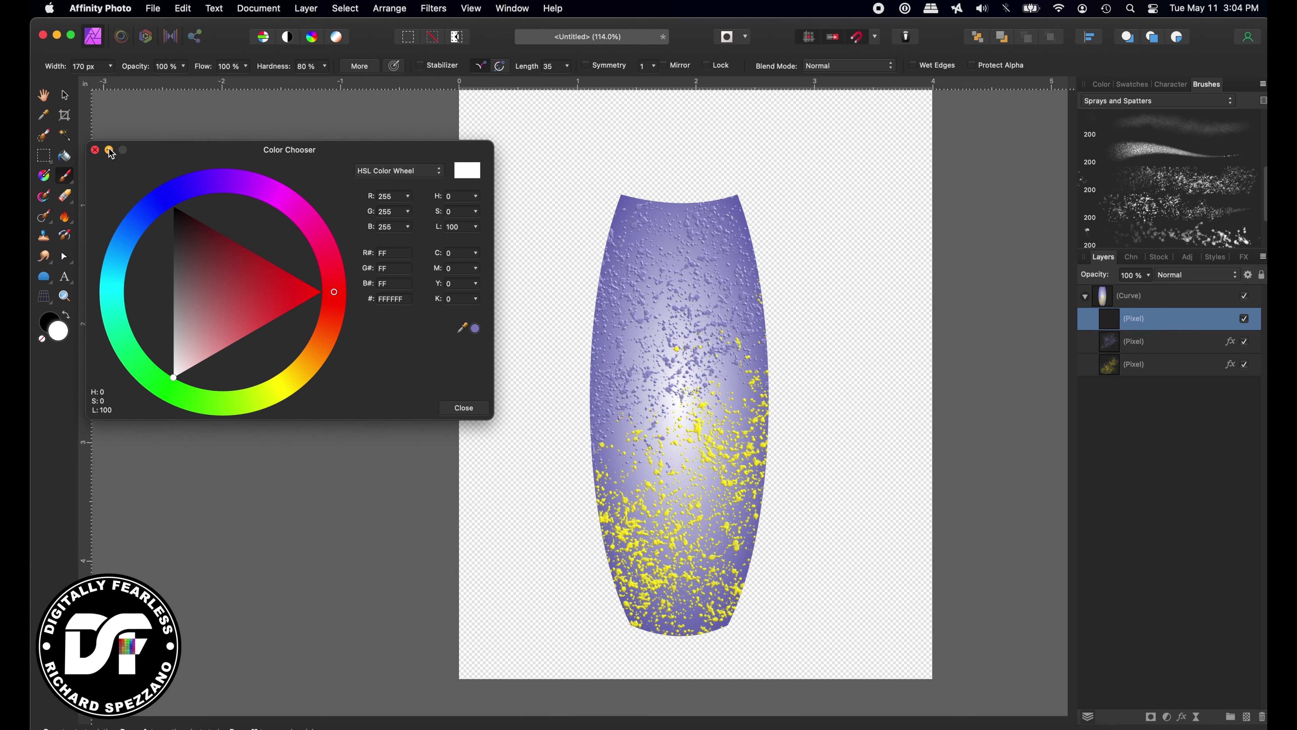
pyautogui.click(95, 150)
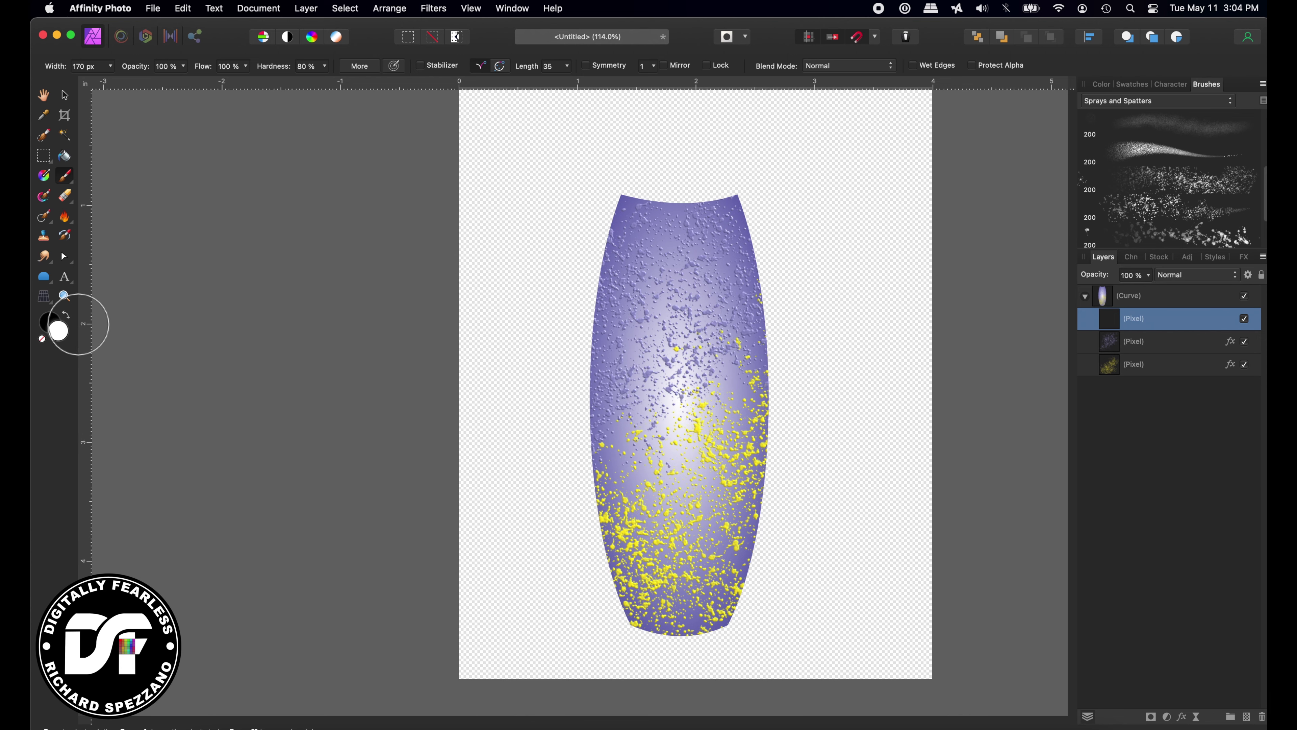
pyautogui.click(54, 323)
# - Choose the soft 256 brush from the Basic brush category
pyautogui.click(1139, 105)
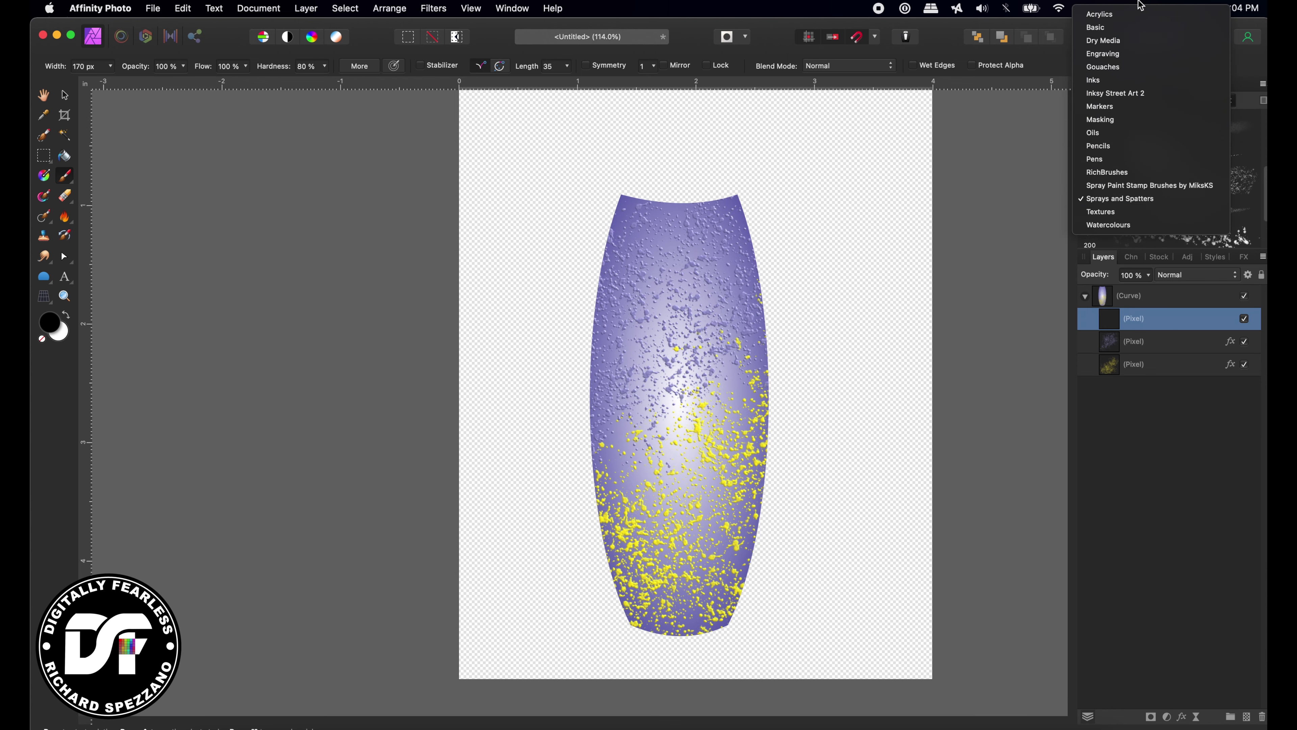
pyautogui.click(1109, 28)
pyautogui.scroll(-5, 1179, 179)
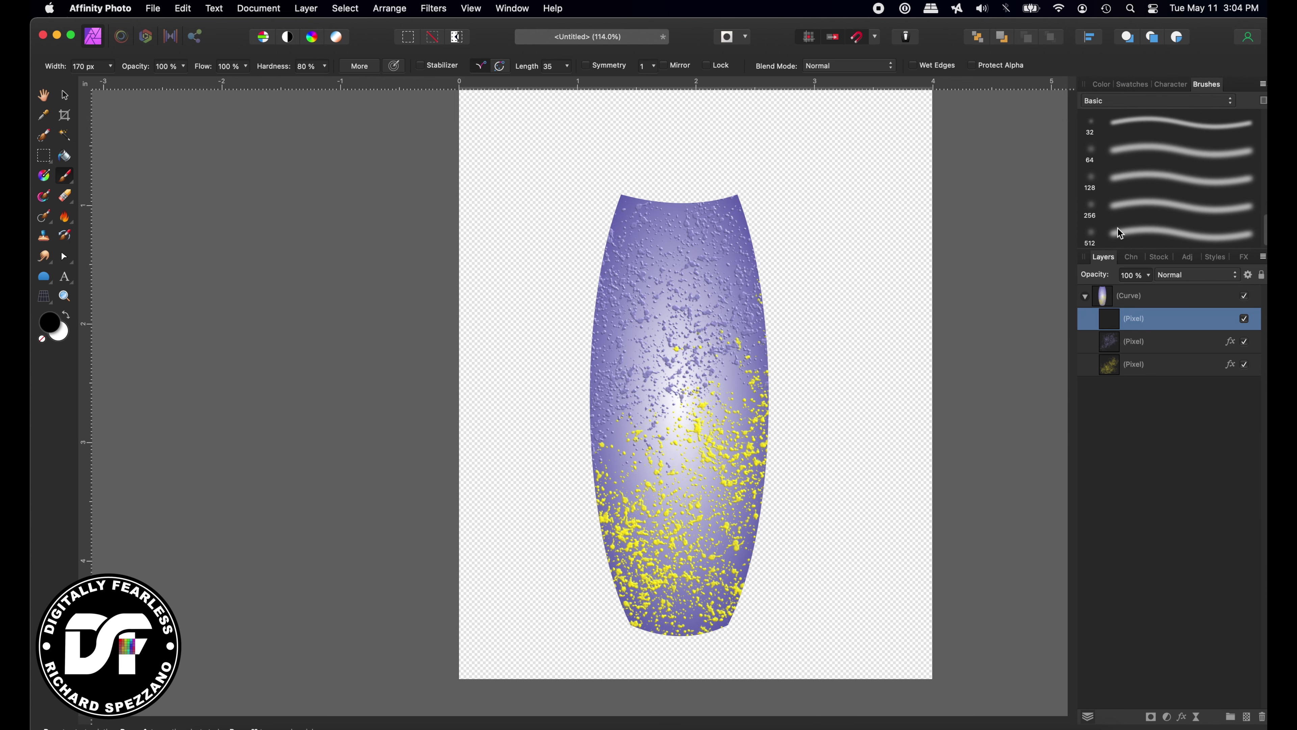
pyautogui.click(1118, 207)
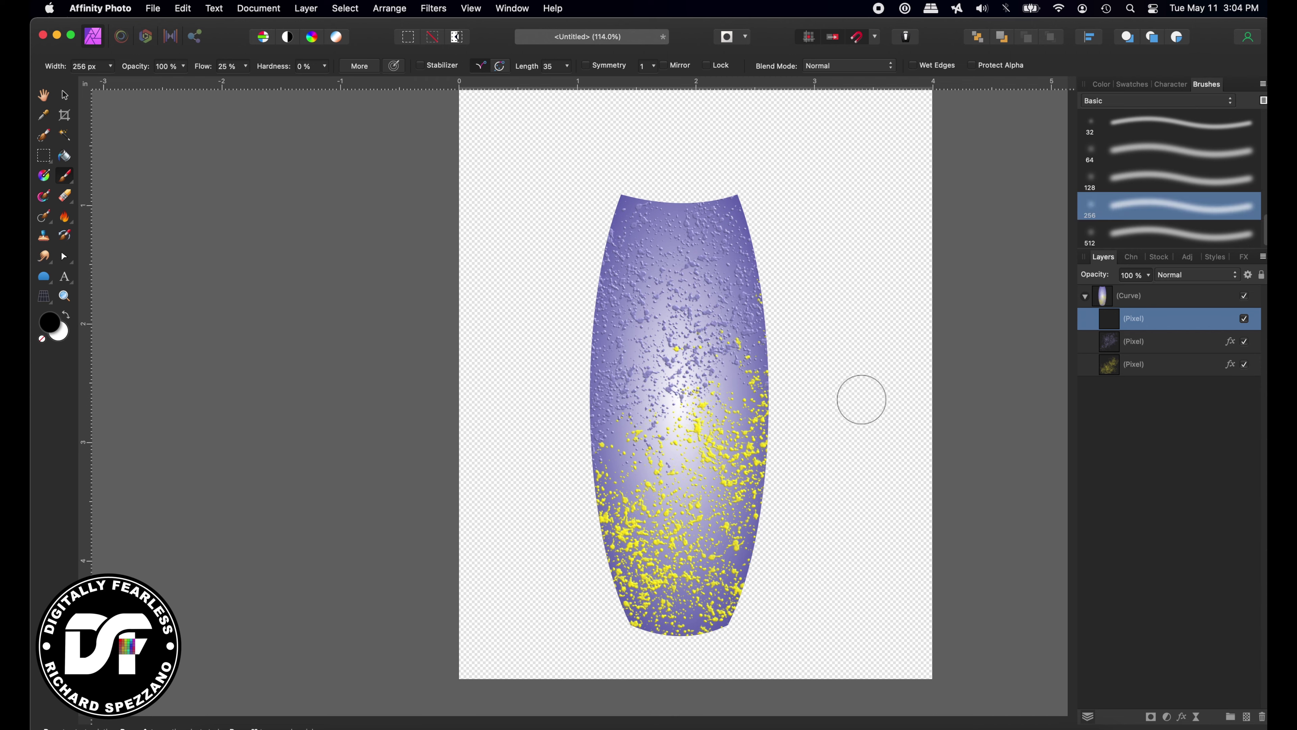
# - Paint black shading down both side edges of the vase with a 372 px brush and set the layer's blend mode to Overlay
pyautogui.press(']')
pyautogui.press('[')
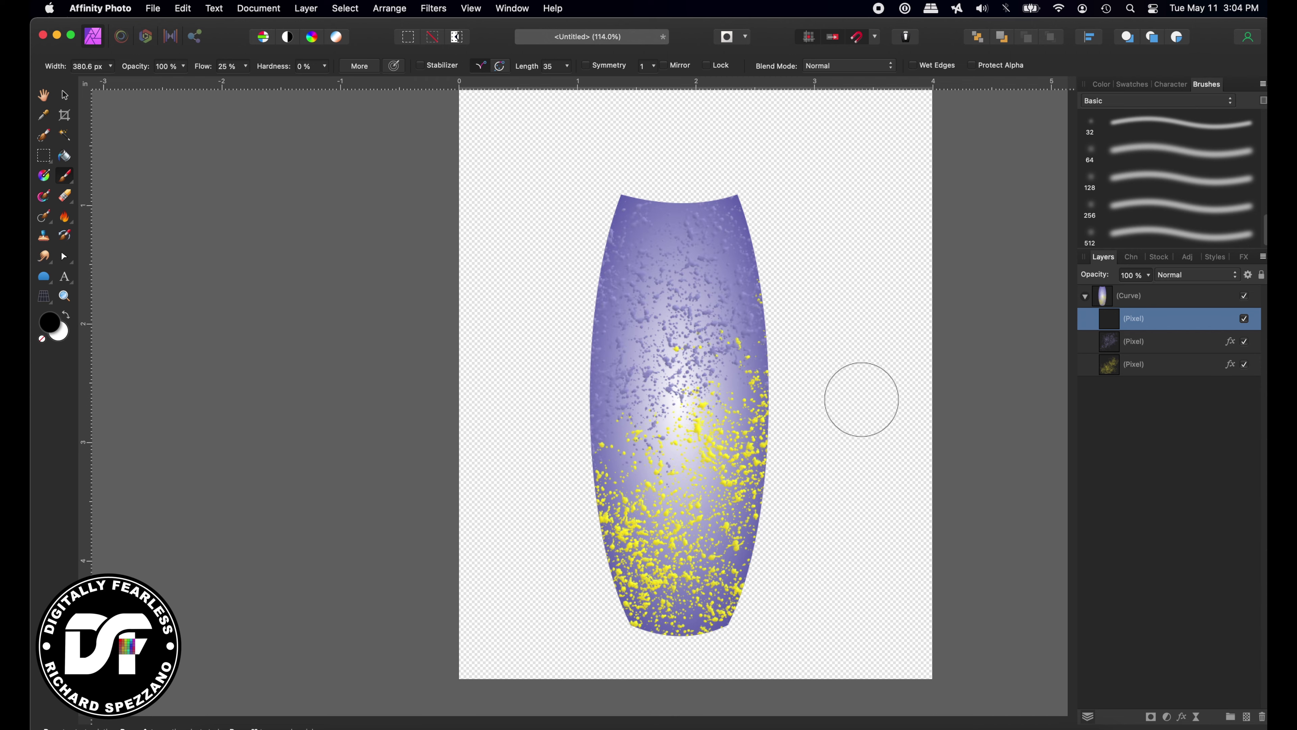
pyautogui.press(']')
pyautogui.click(738, 385)
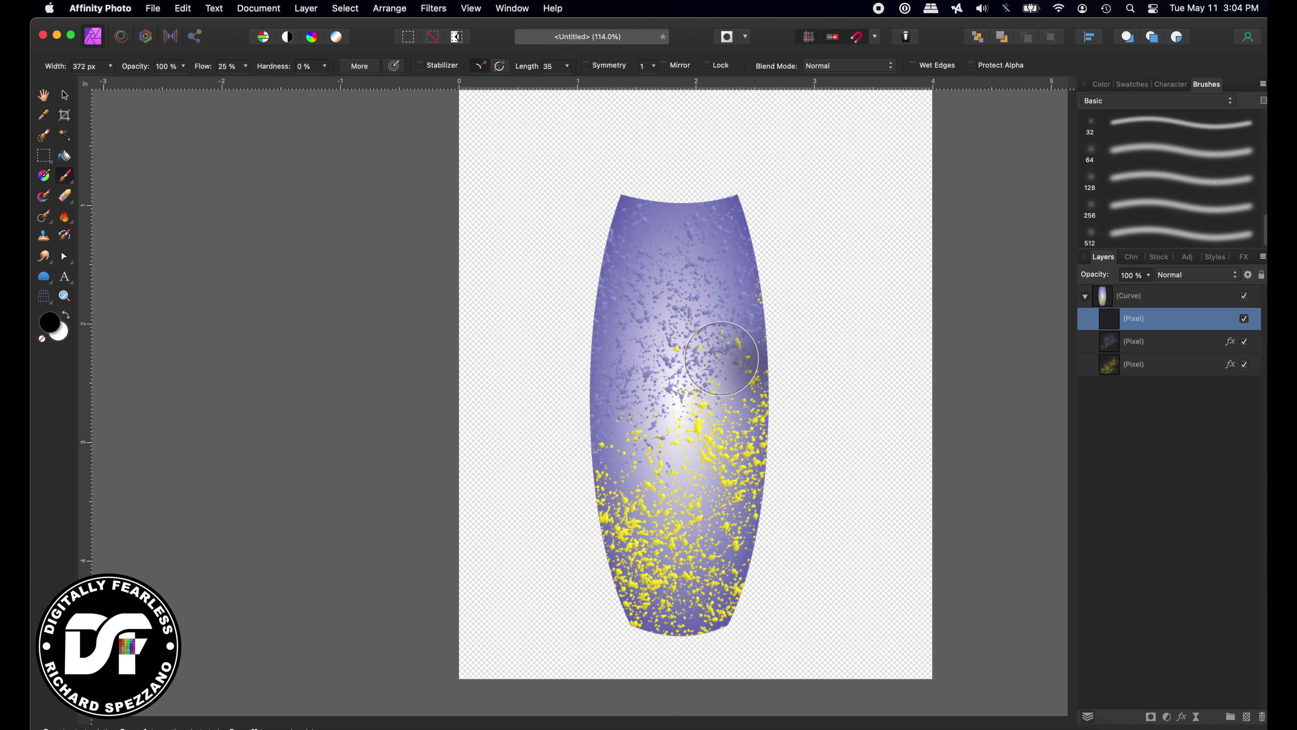
pyautogui.moveTo(775, 320)
pyautogui.mouseDown()
pyautogui.moveTo(782, 351)
pyautogui.moveTo(781, 295)
pyautogui.moveTo(750, 667)
pyautogui.mouseUp()
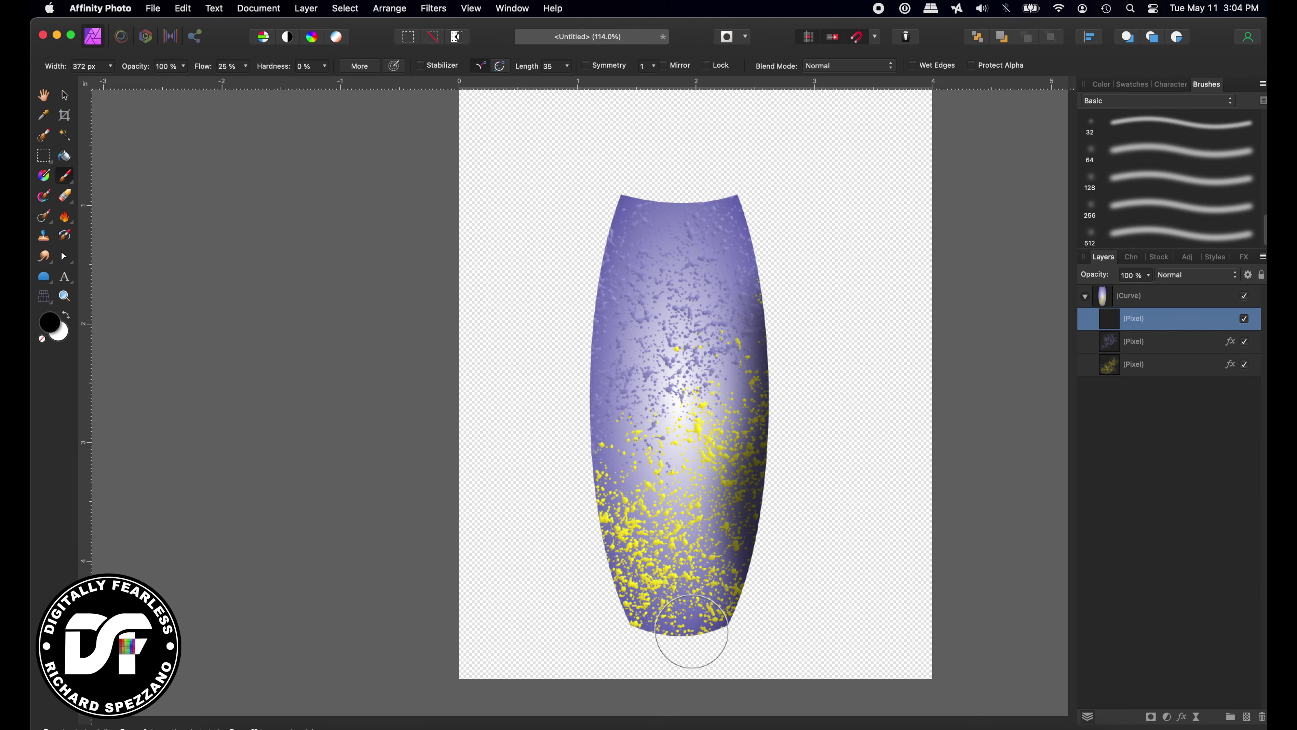
pyautogui.moveTo(582, 319)
pyautogui.mouseDown()
pyautogui.moveTo(581, 426)
pyautogui.moveTo(646, 664)
pyautogui.moveTo(763, 613)
pyautogui.moveTo(748, 587)
pyautogui.moveTo(661, 629)
pyautogui.moveTo(530, 643)
pyautogui.mouseUp()
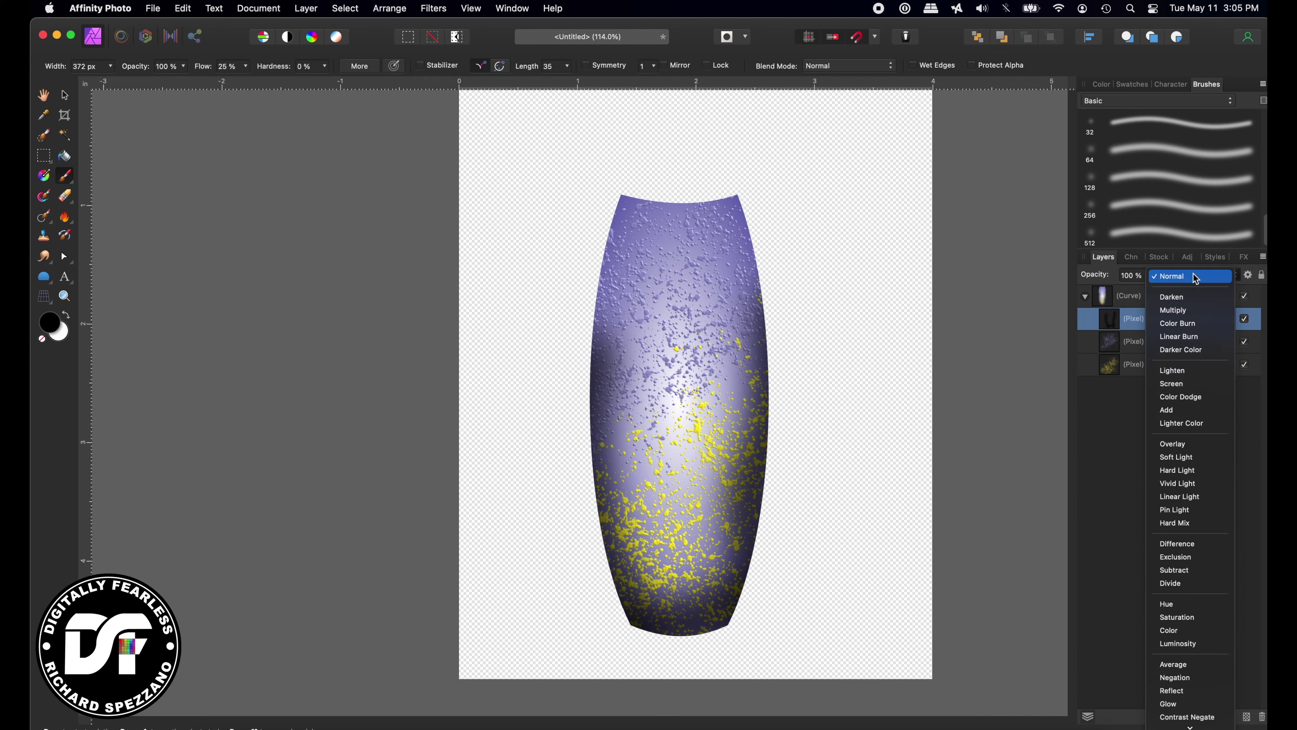
pyautogui.click(1181, 452)
pyautogui.moveTo(1106, 278)
pyautogui.mouseDown()
pyautogui.moveTo(1092, 277)
pyautogui.moveTo(1109, 277)
pyautogui.mouseUp()
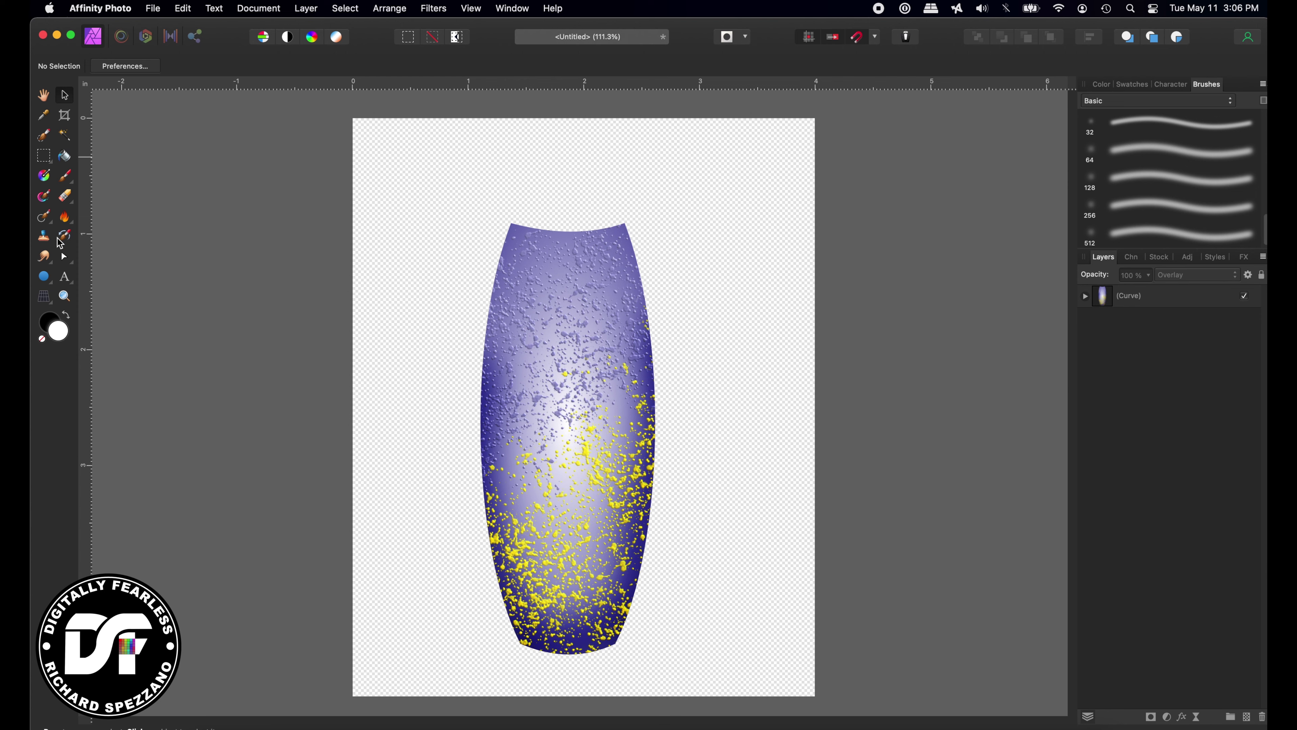
# - Draw a flat white ellipse across the vase's top opening and move its layer below the vase curve
pyautogui.click(47, 280)
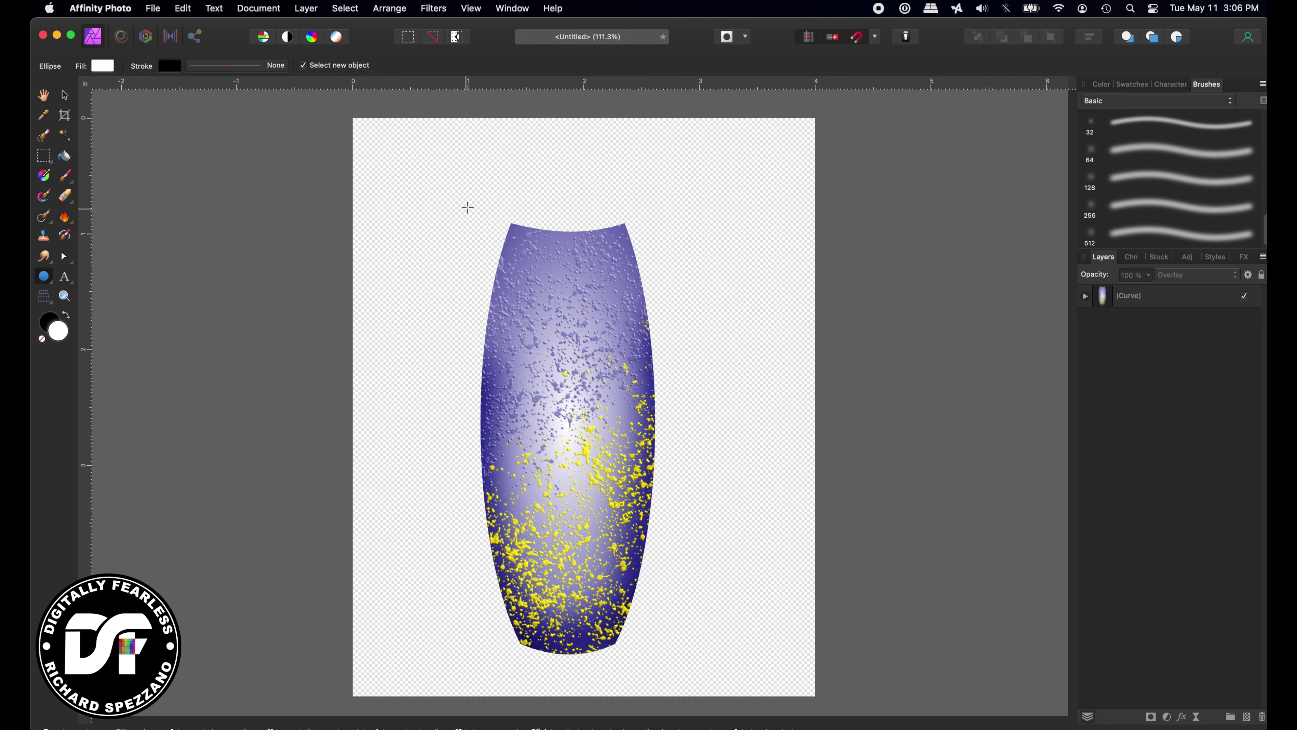
pyautogui.moveTo(512, 213); pyautogui.dragTo(626, 231)
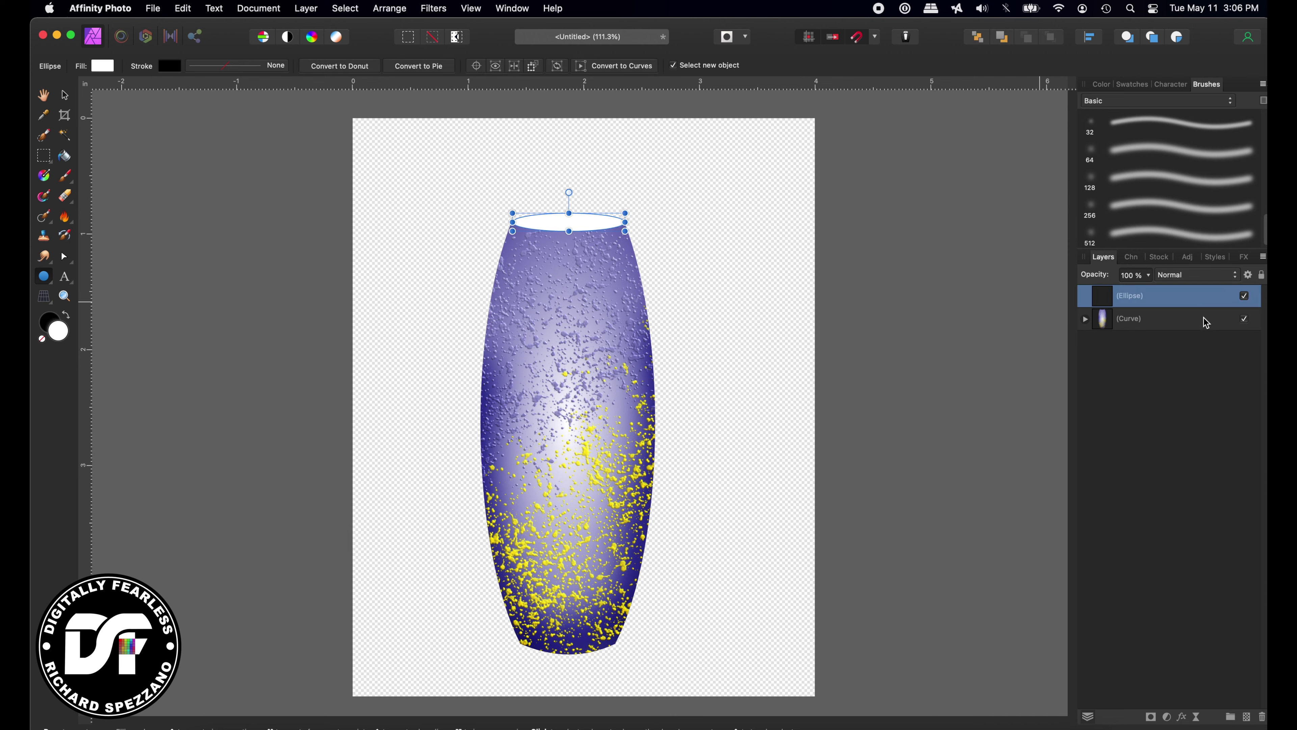
pyautogui.moveTo(1105, 301); pyautogui.dragTo(1104, 360)
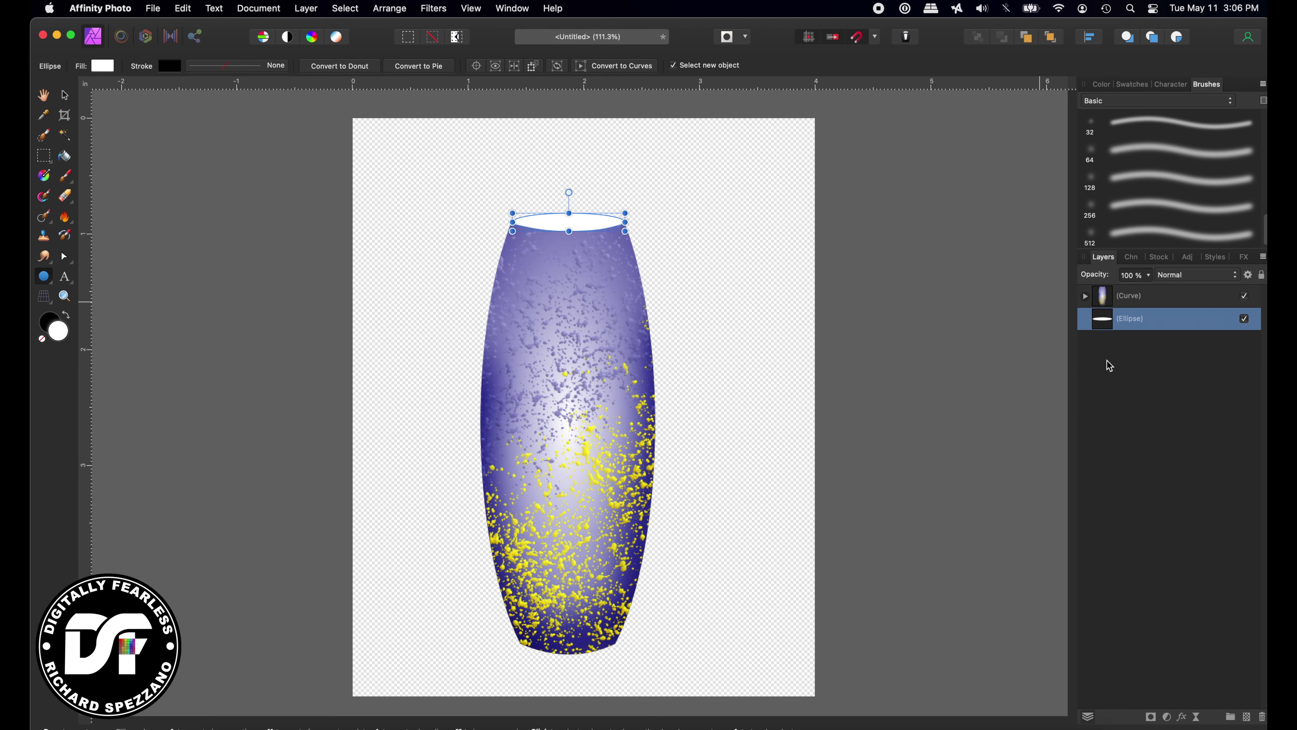
# - Fill the rim ellipse with a linear gradient from white to dark blue (H 240, S 90, L 28)
pyautogui.click(66, 297)
pyautogui.click(571, 214)
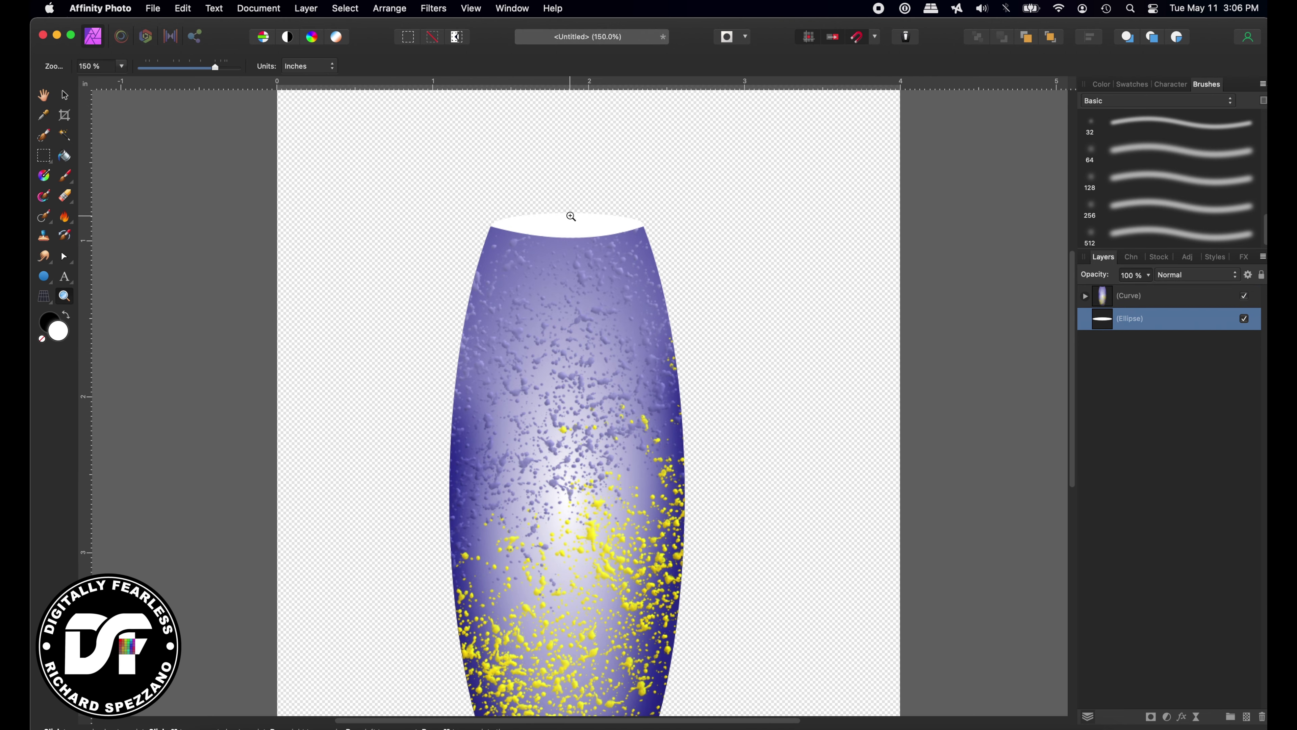
pyautogui.click(570, 217)
pyautogui.click(571, 218)
pyautogui.click(569, 218)
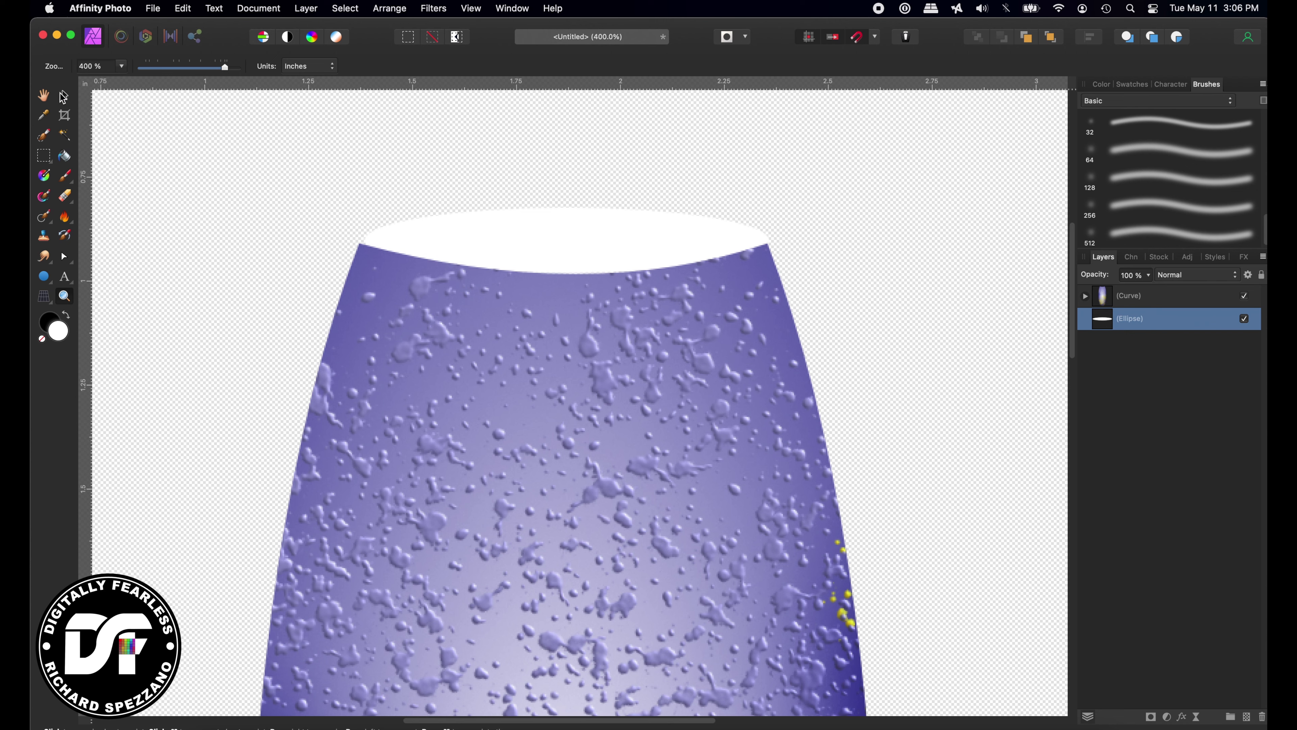
pyautogui.click(63, 96)
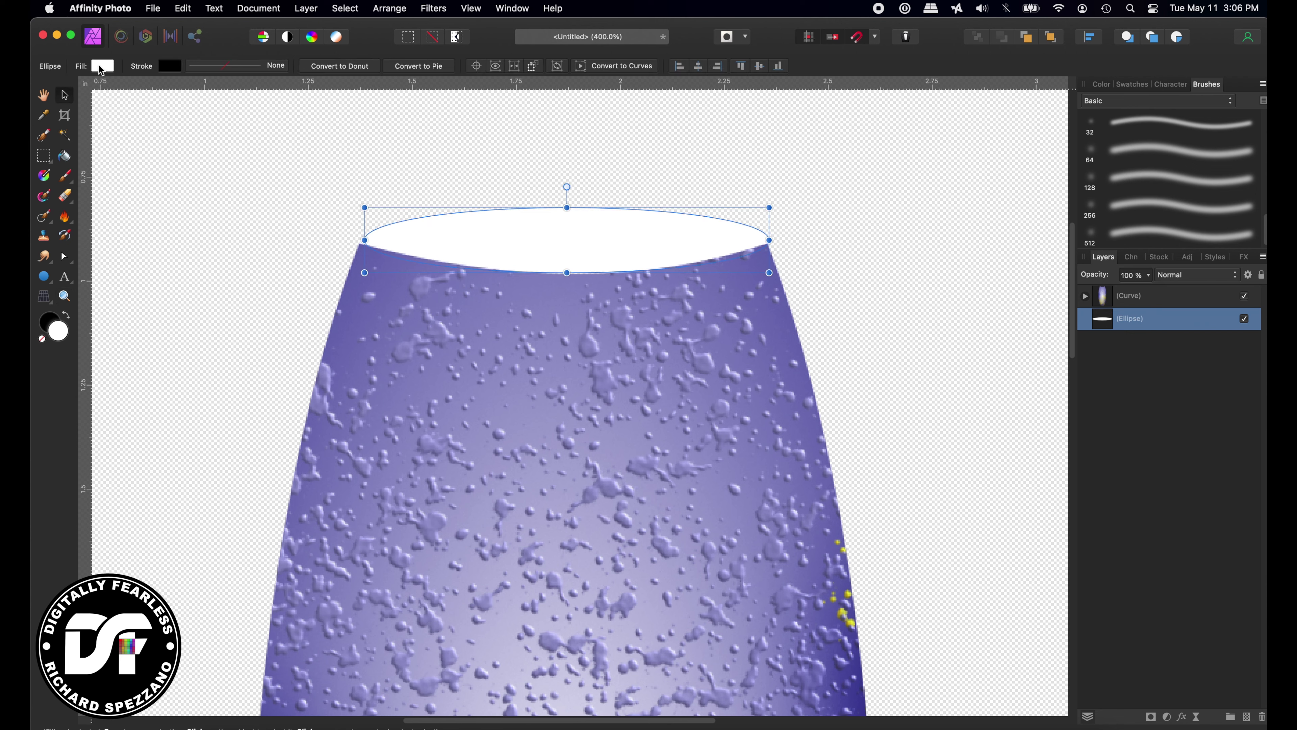
pyautogui.click(102, 66)
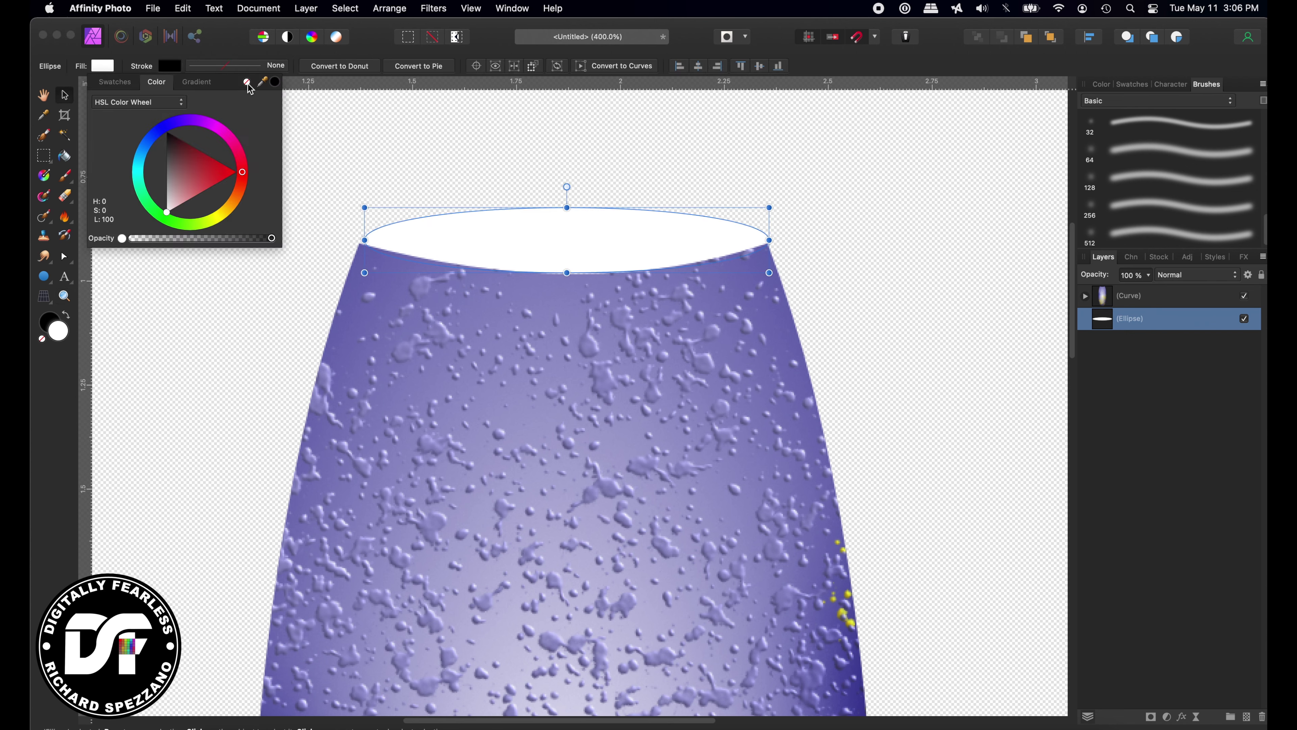
pyautogui.click(207, 85)
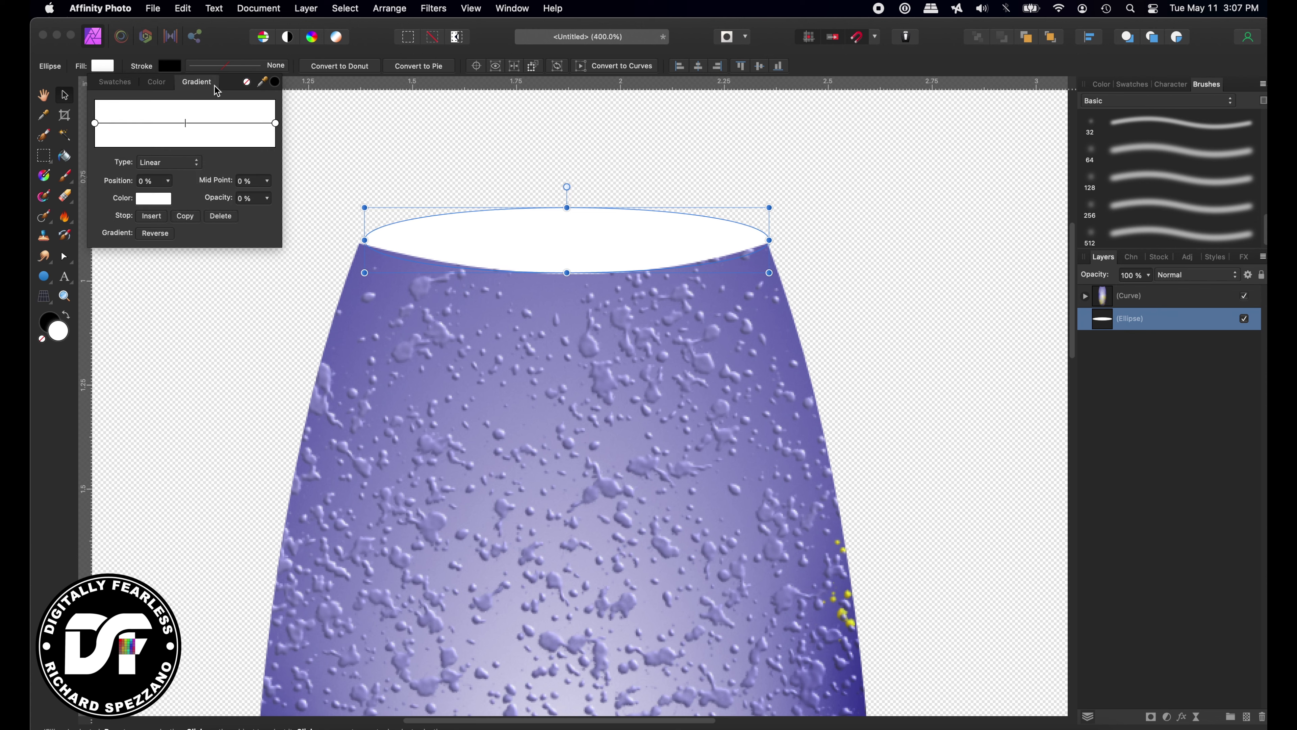
pyautogui.click(276, 123)
pyautogui.click(164, 200)
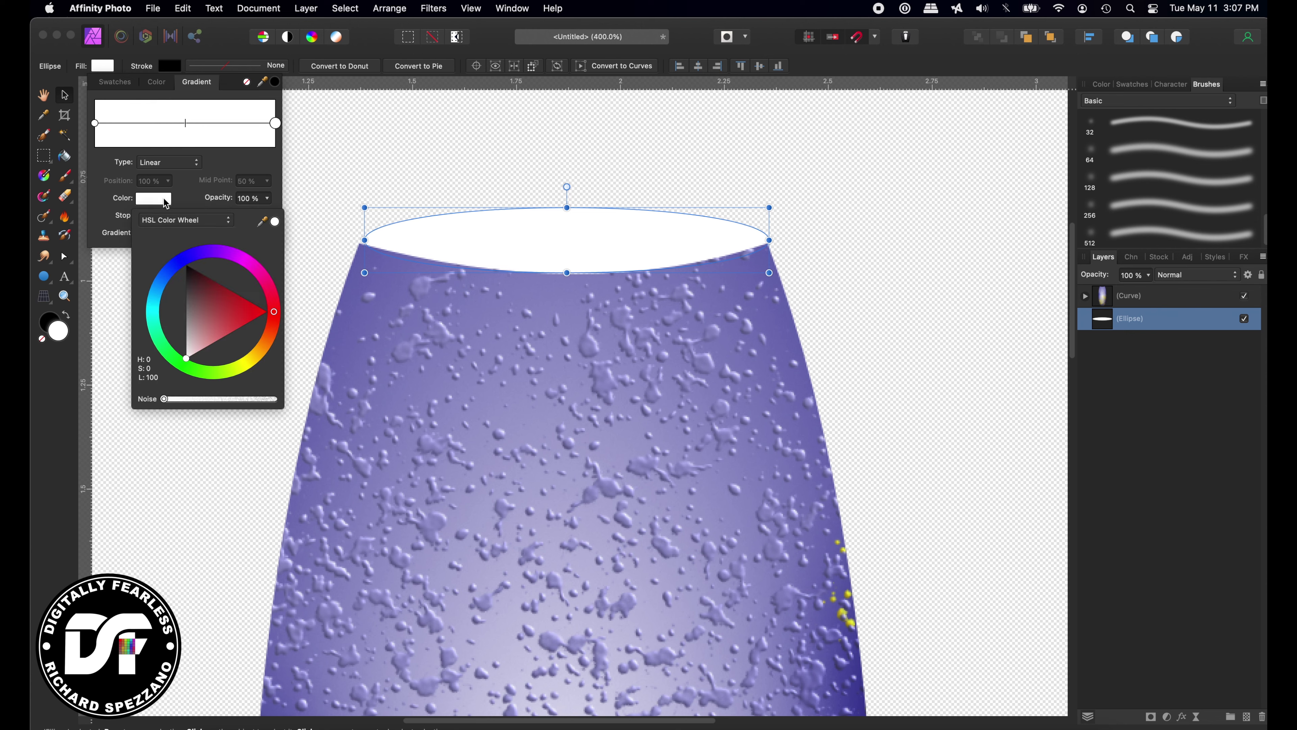
pyautogui.click(185, 261)
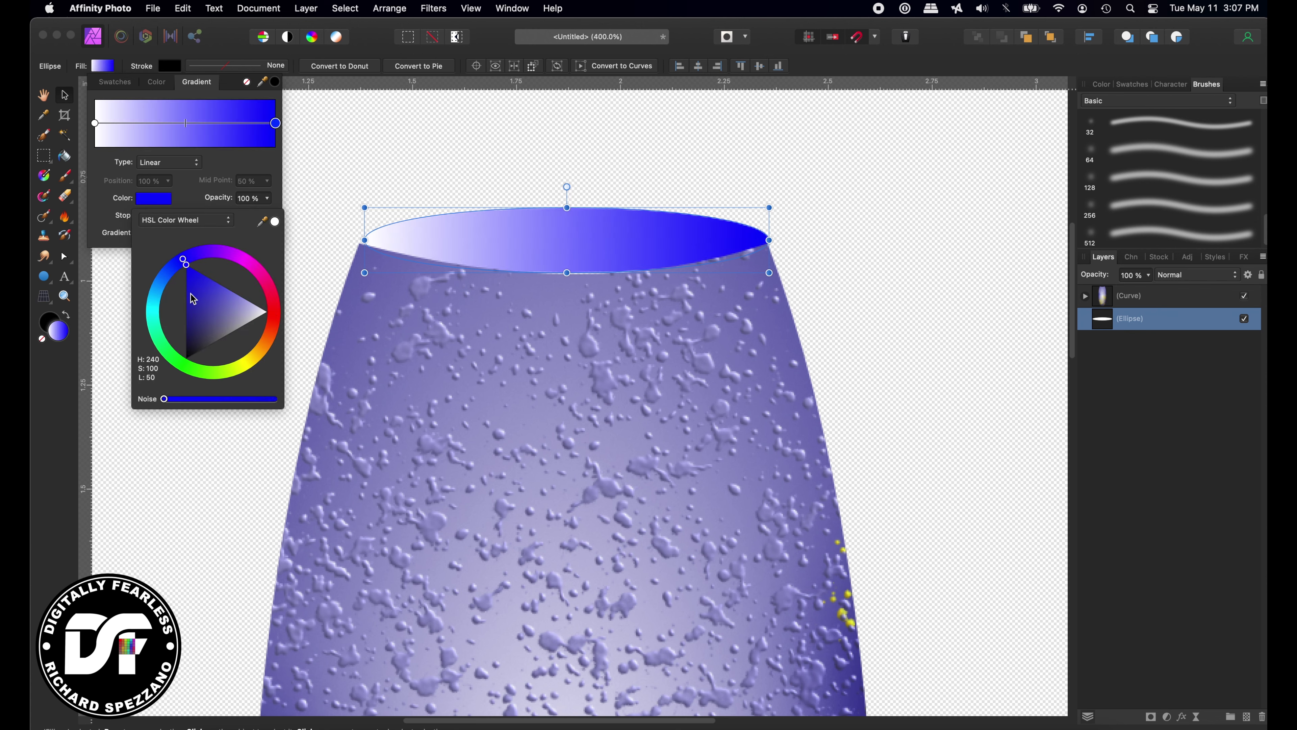
pyautogui.click(188, 310)
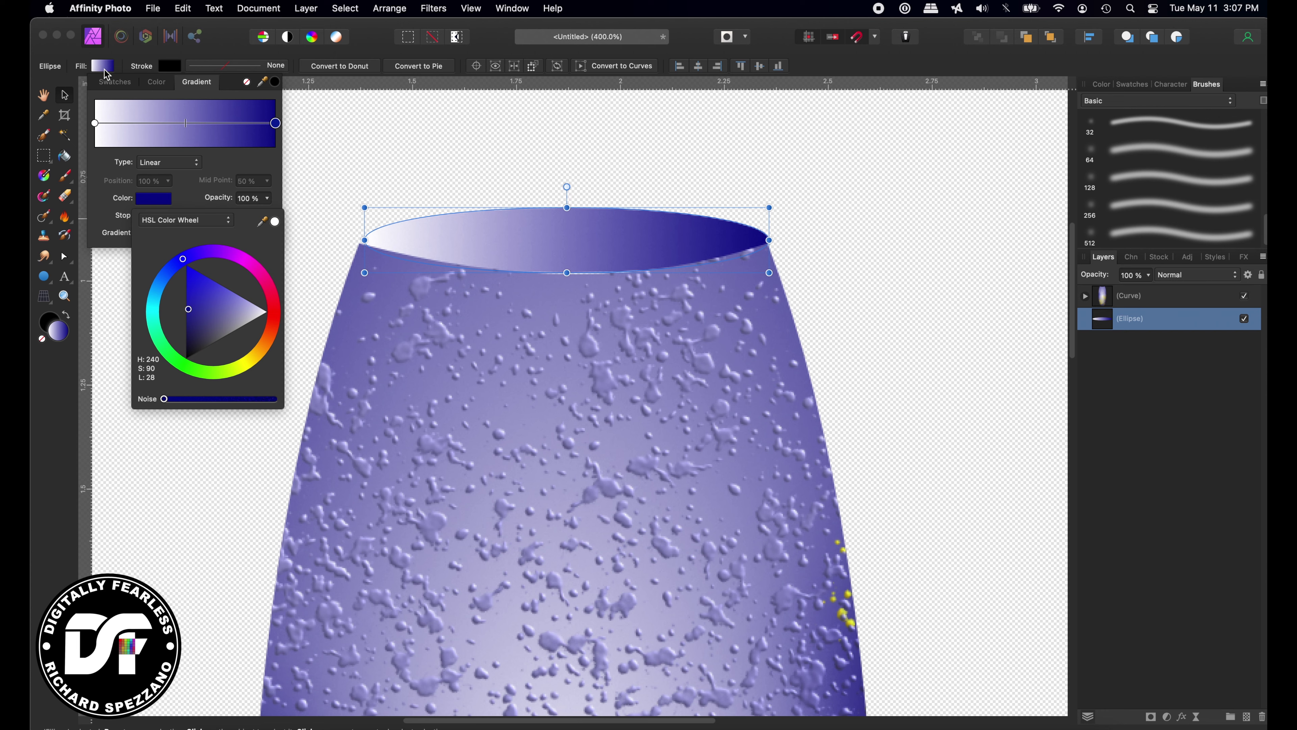
# - Redirect the ellipse's gradient vertically so it runs from white at the back rim to dark blue at the front rim
pyautogui.click(51, 178)
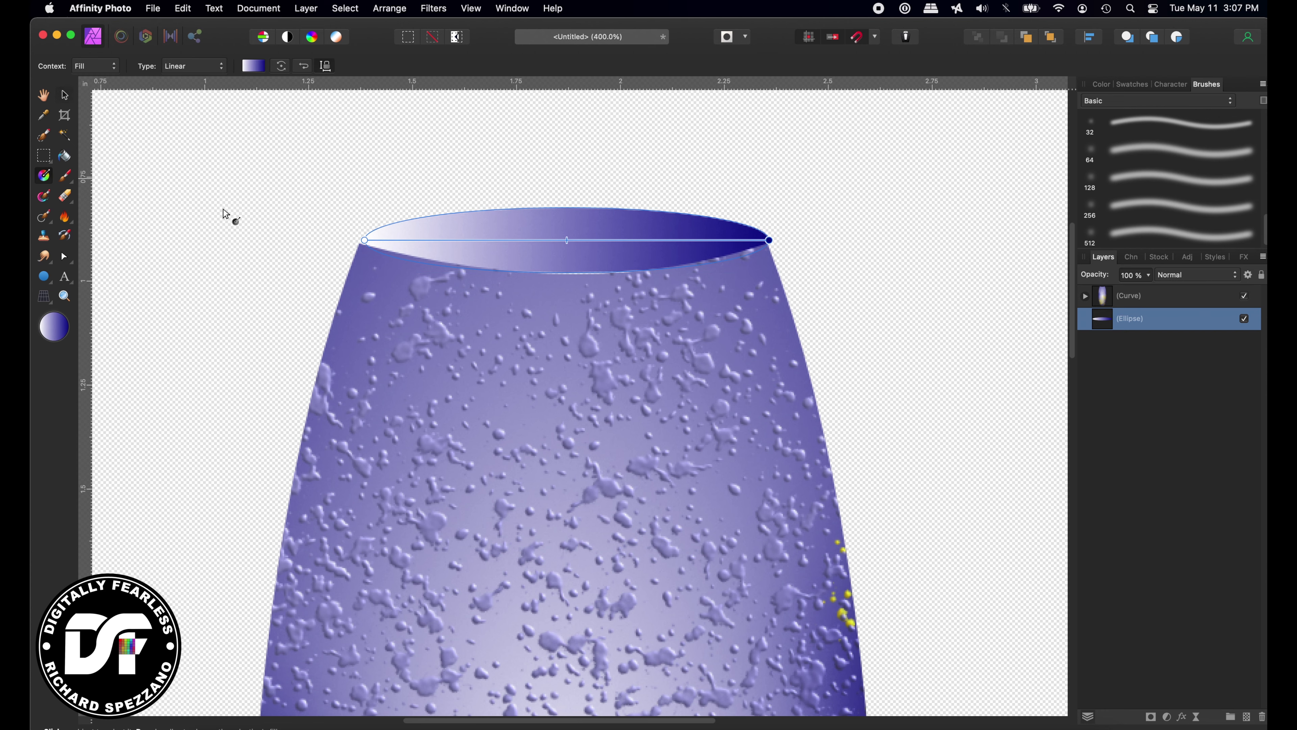
pyautogui.moveTo(564, 278); pyautogui.dragTo(563, 199)
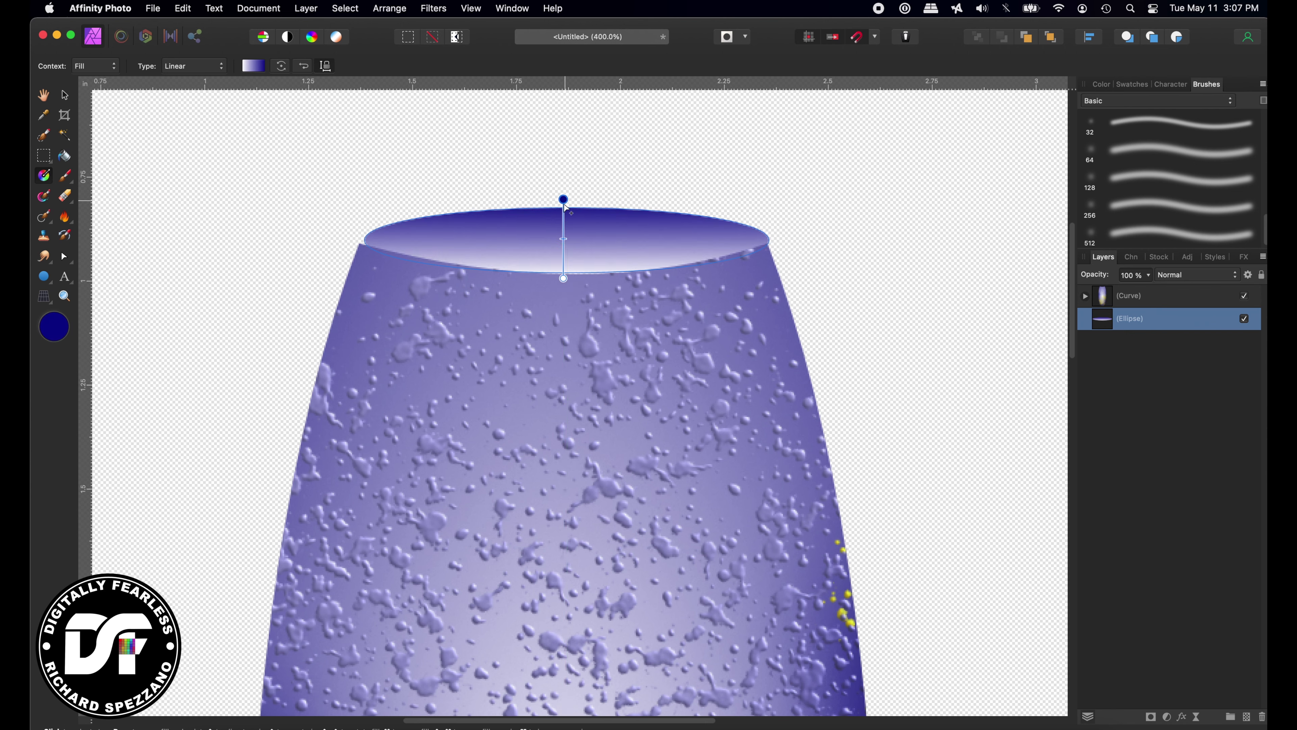
pyautogui.moveTo(583, 212)
pyautogui.mouseDown()
pyautogui.moveTo(593, 258)
pyautogui.moveTo(579, 292)
pyautogui.mouseUp()
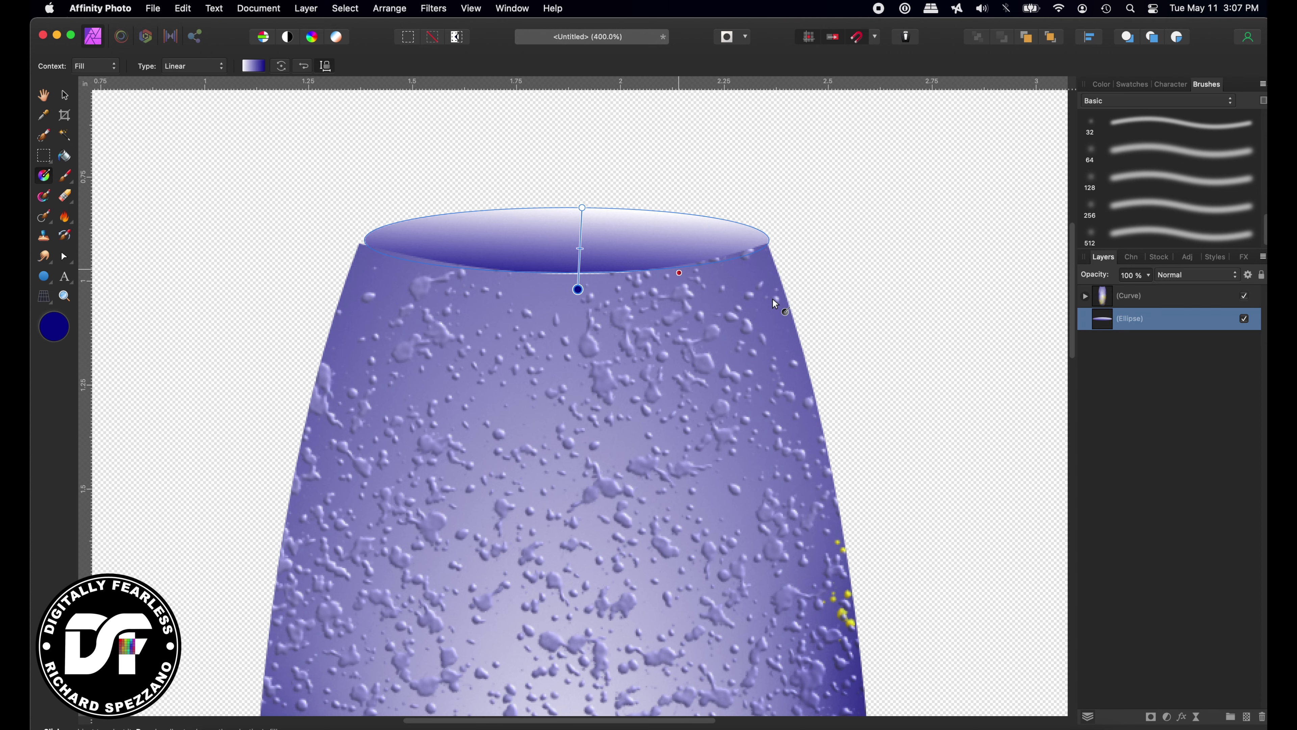
pyautogui.click(67, 95)
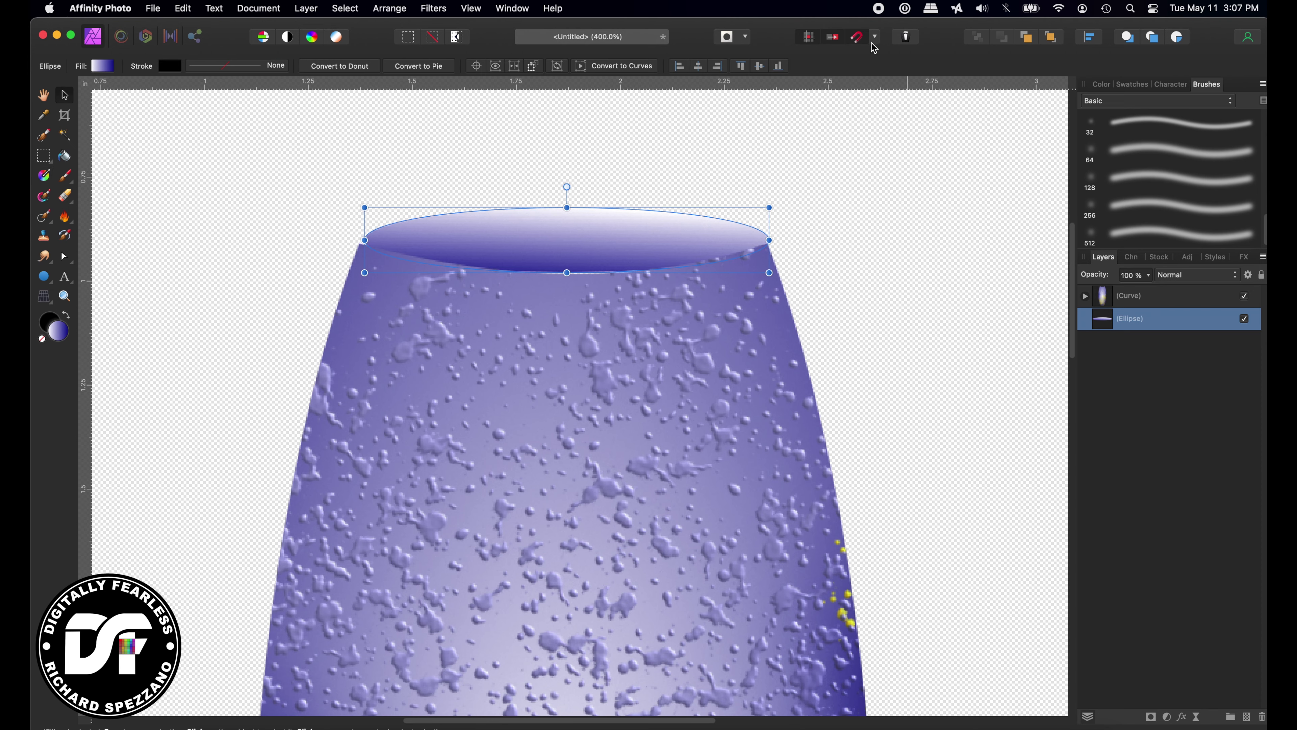
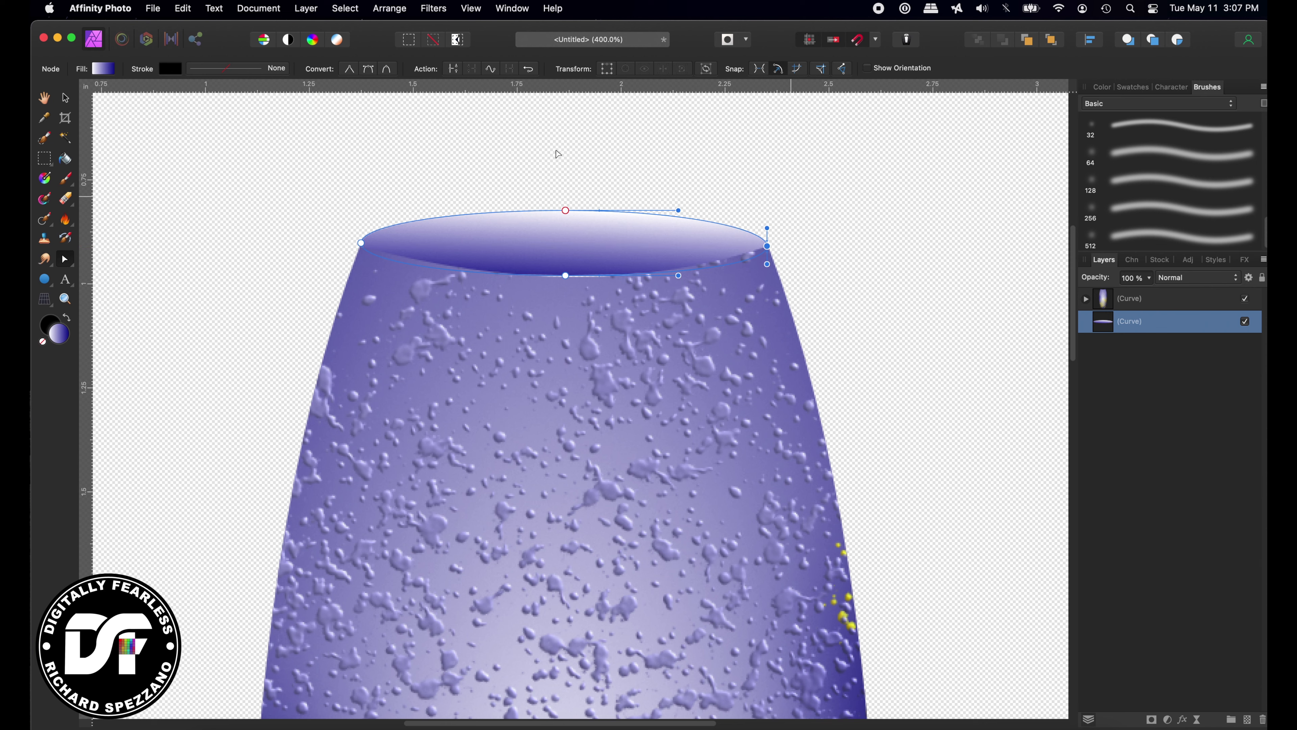
# - Add an Outline layer effect to the rim curve with its alignment set to Inside
pyautogui.click(66, 98)
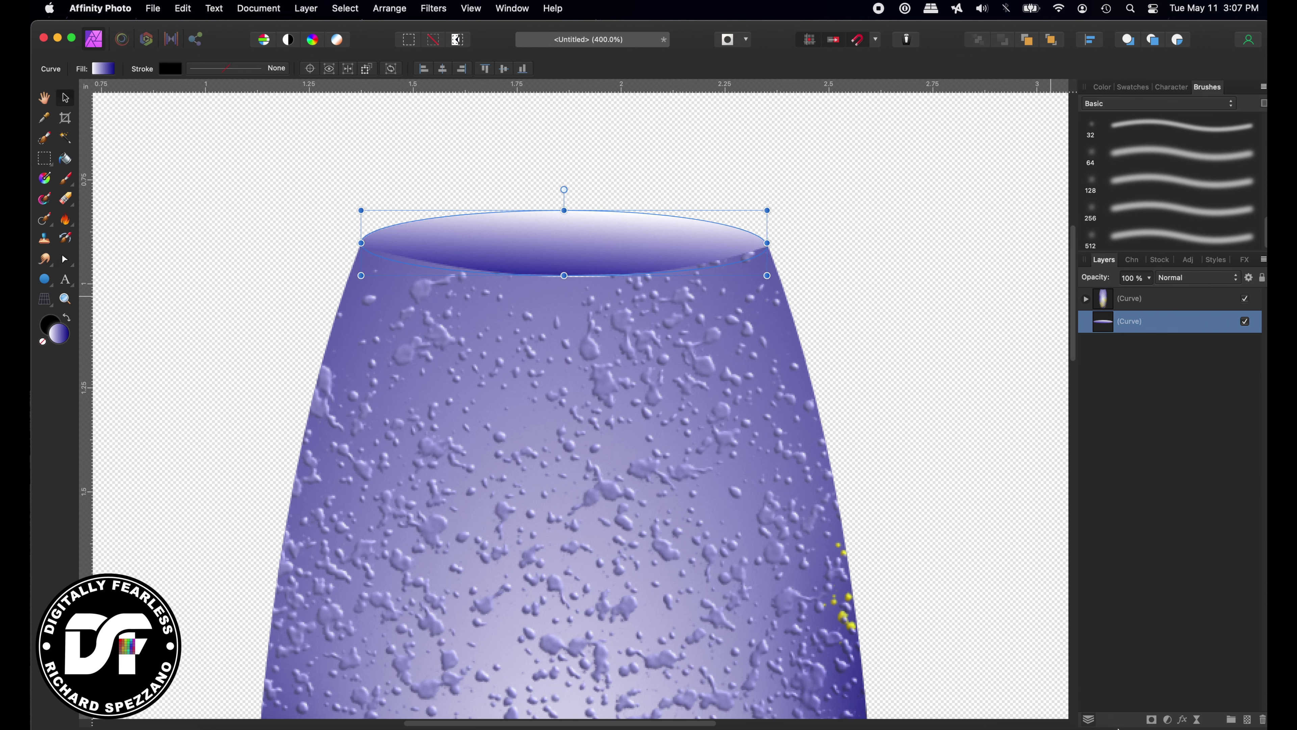
pyautogui.click(1183, 720)
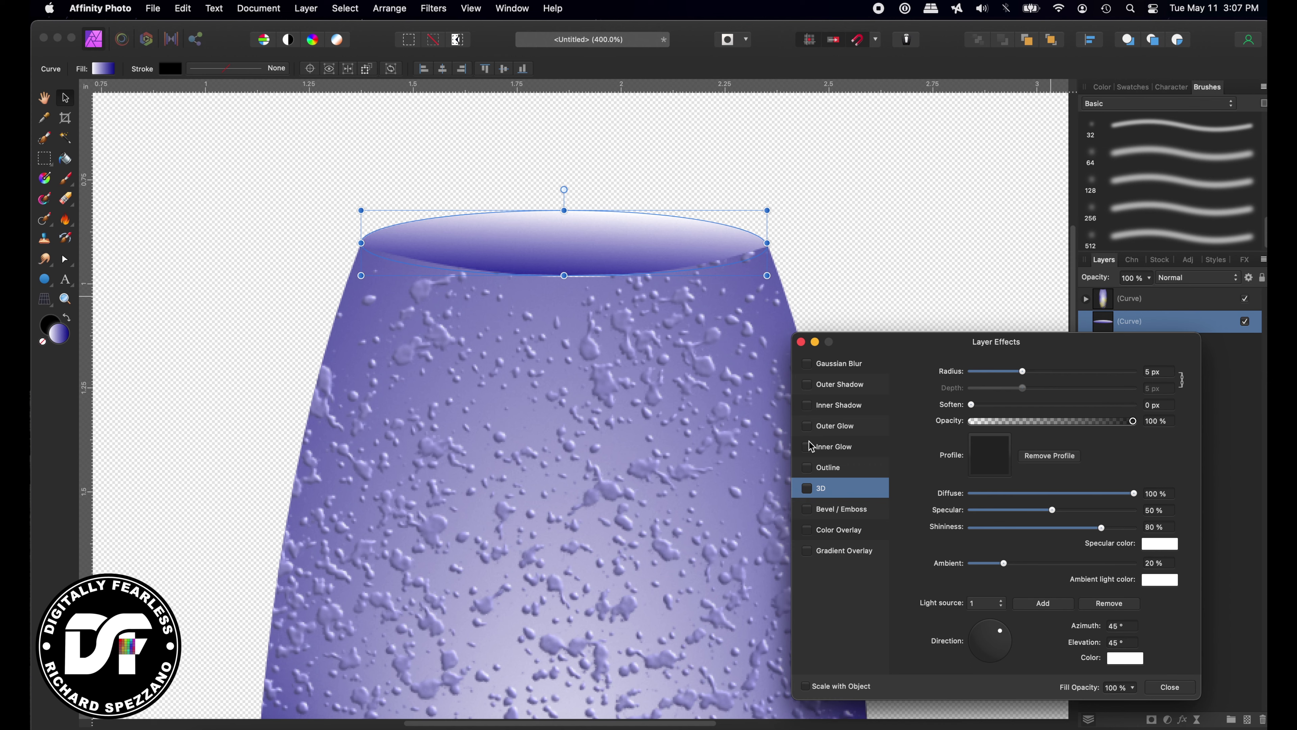
pyautogui.click(807, 469)
pyautogui.click(836, 468)
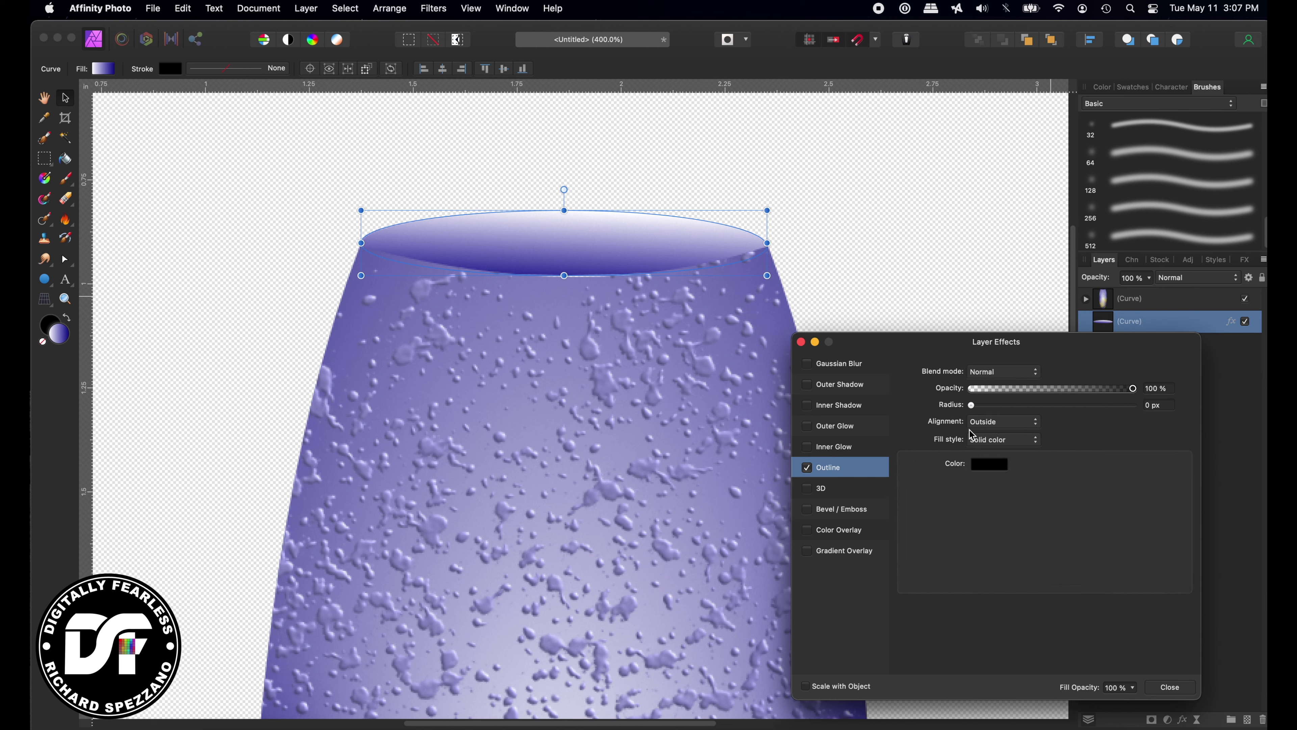
pyautogui.click(986, 422)
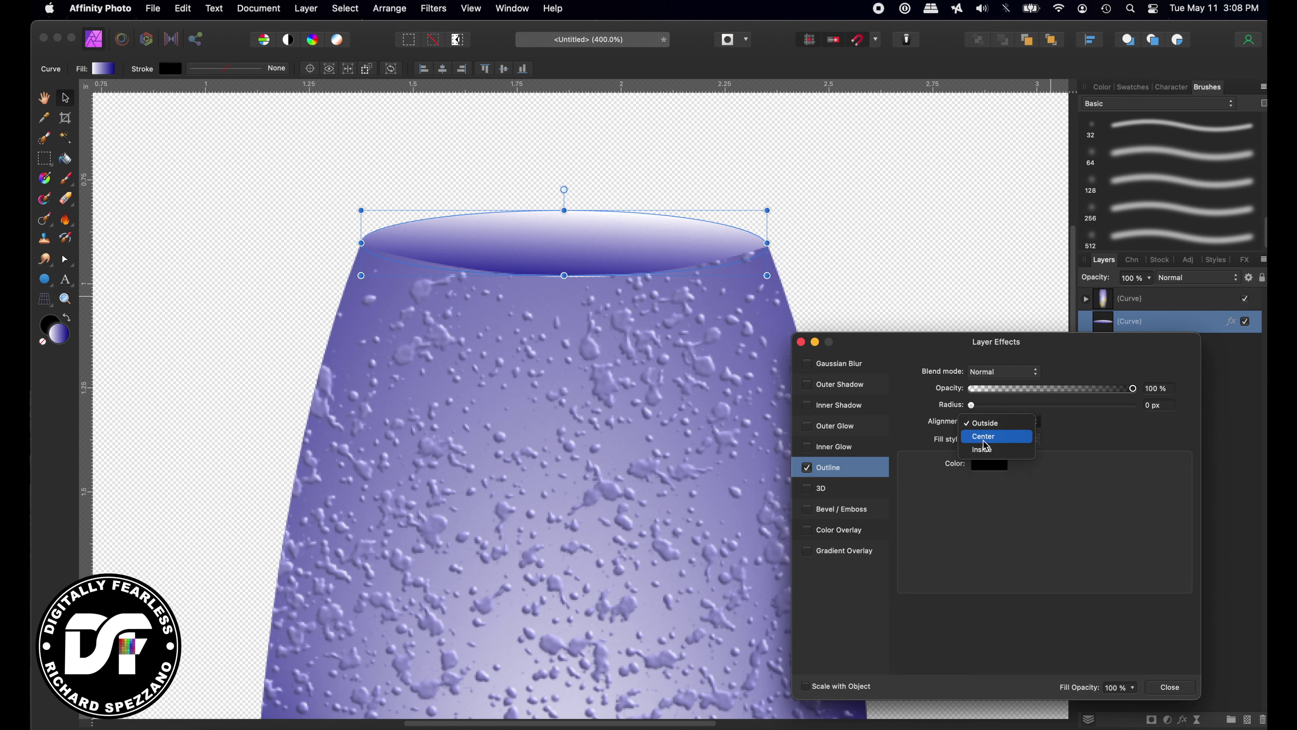
pyautogui.click(990, 450)
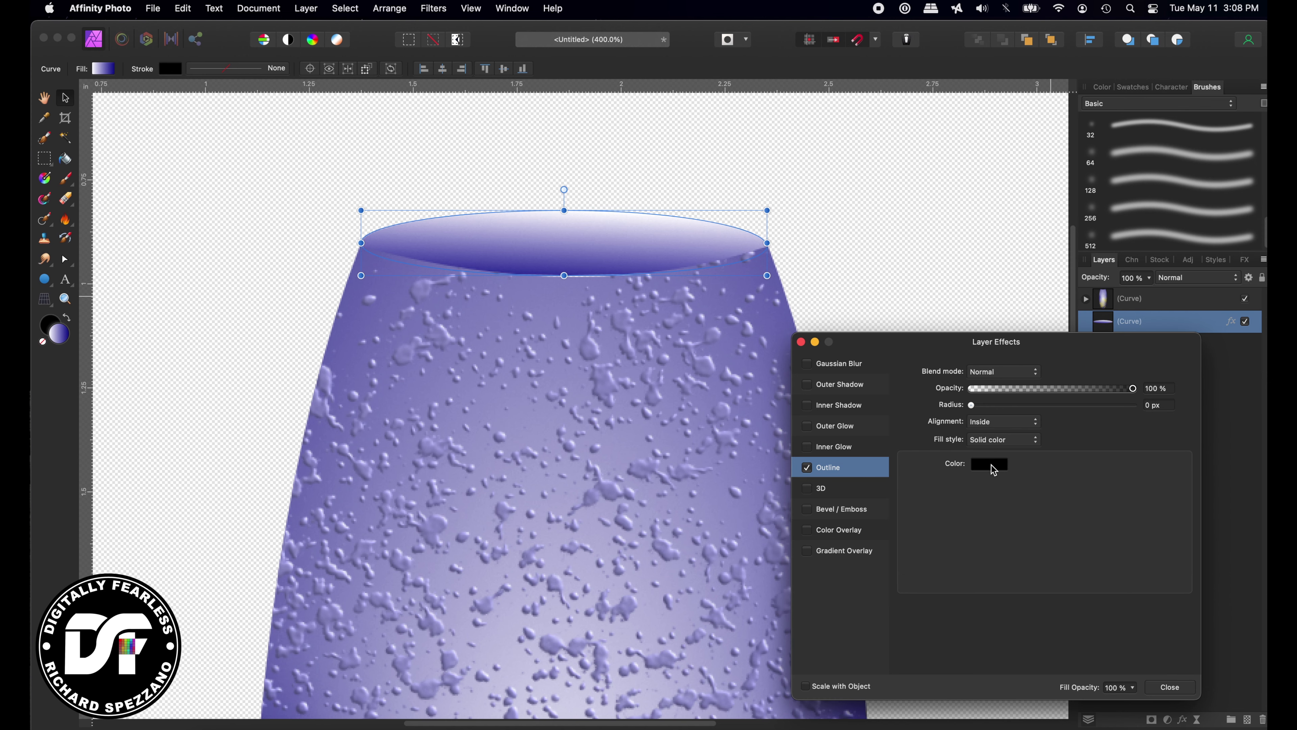
# - Set the rim outline's colour to light violet (H 243, S 60, L 74) and its radius to 3.9 px
pyautogui.click(991, 466)
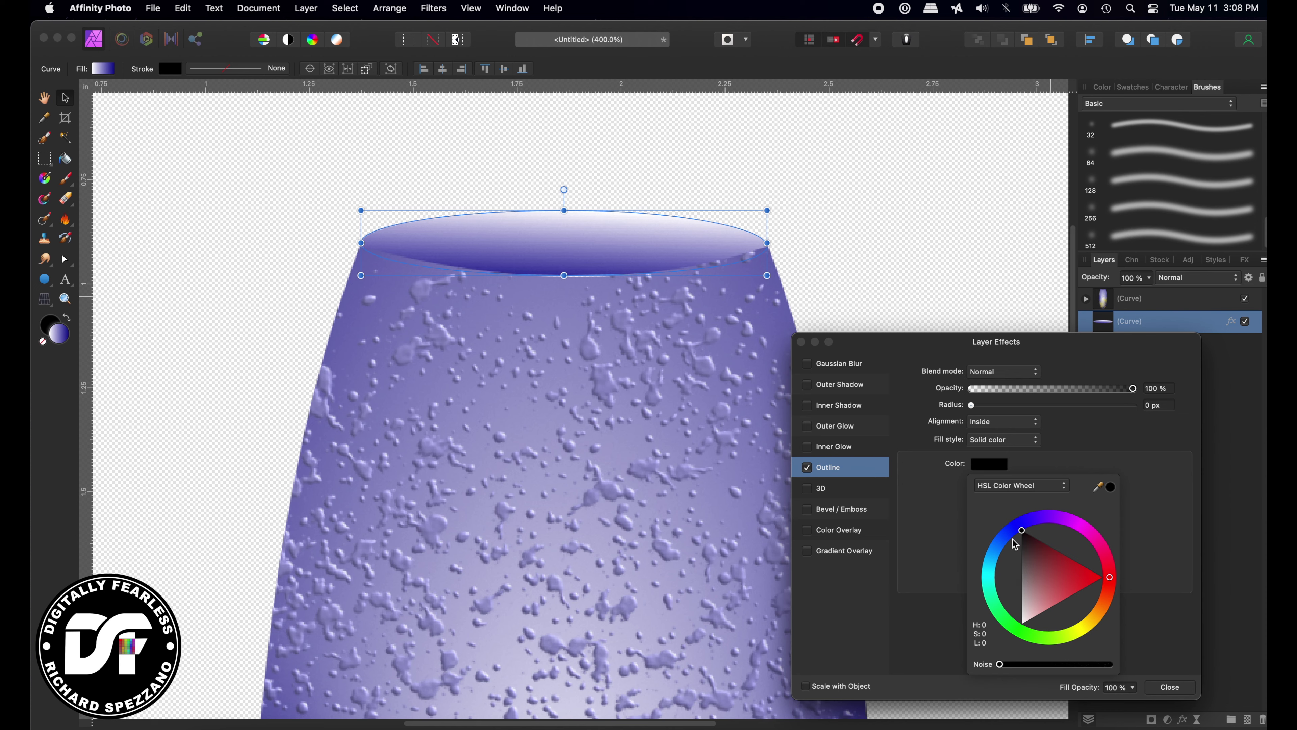
pyautogui.click(1022, 524)
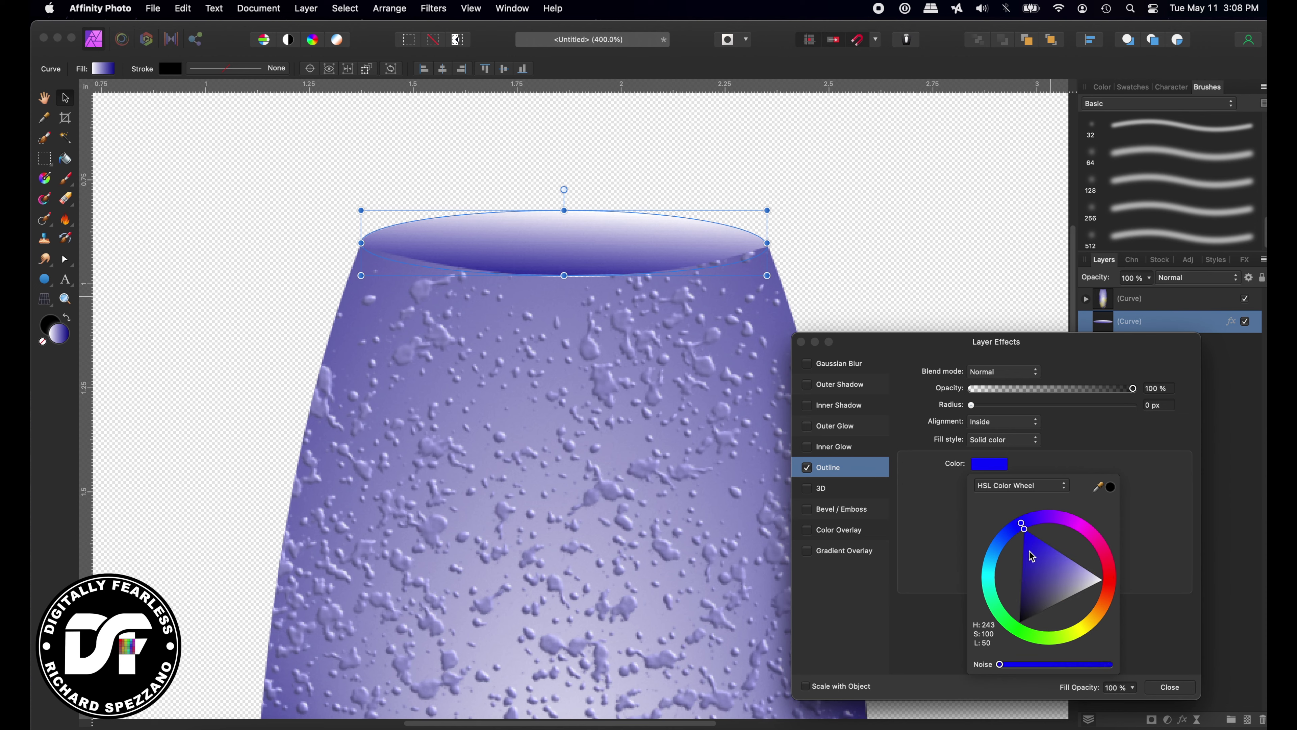
pyautogui.moveTo(1046, 562); pyautogui.dragTo(1070, 568)
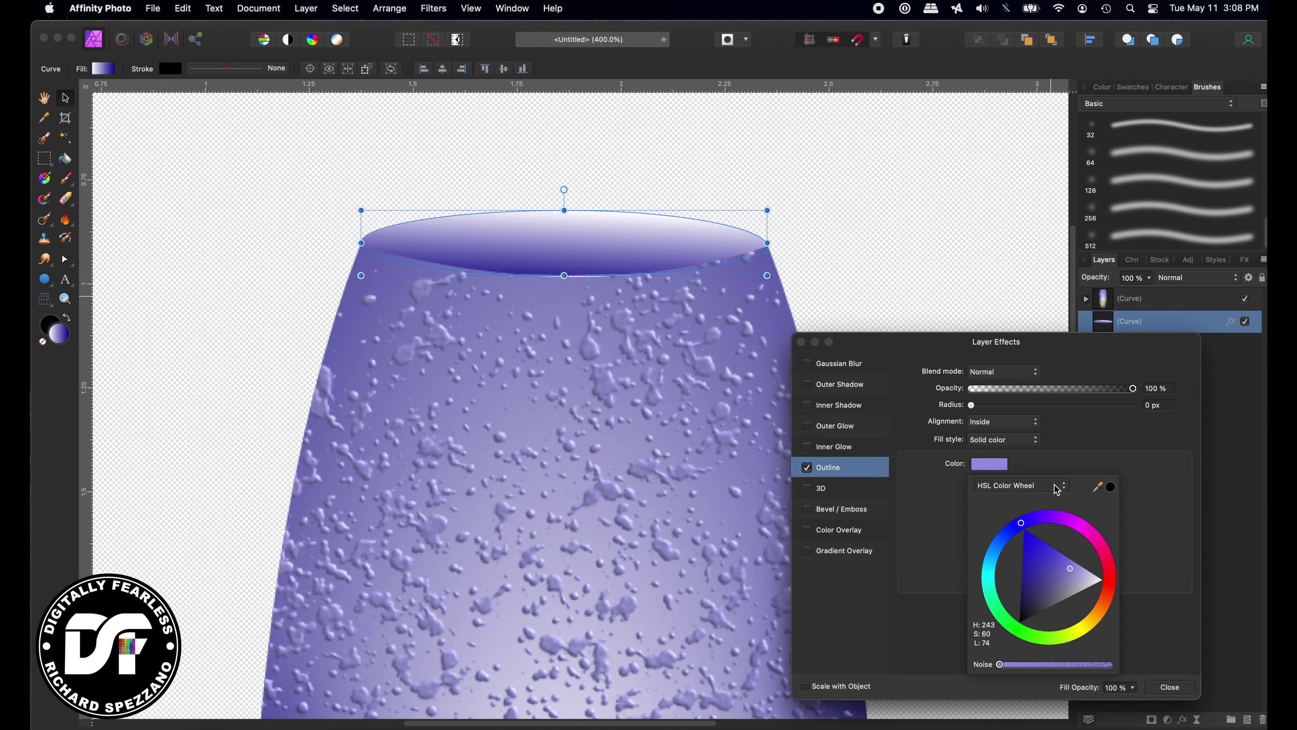
pyautogui.moveTo(975, 407); pyautogui.dragTo(1015, 412)
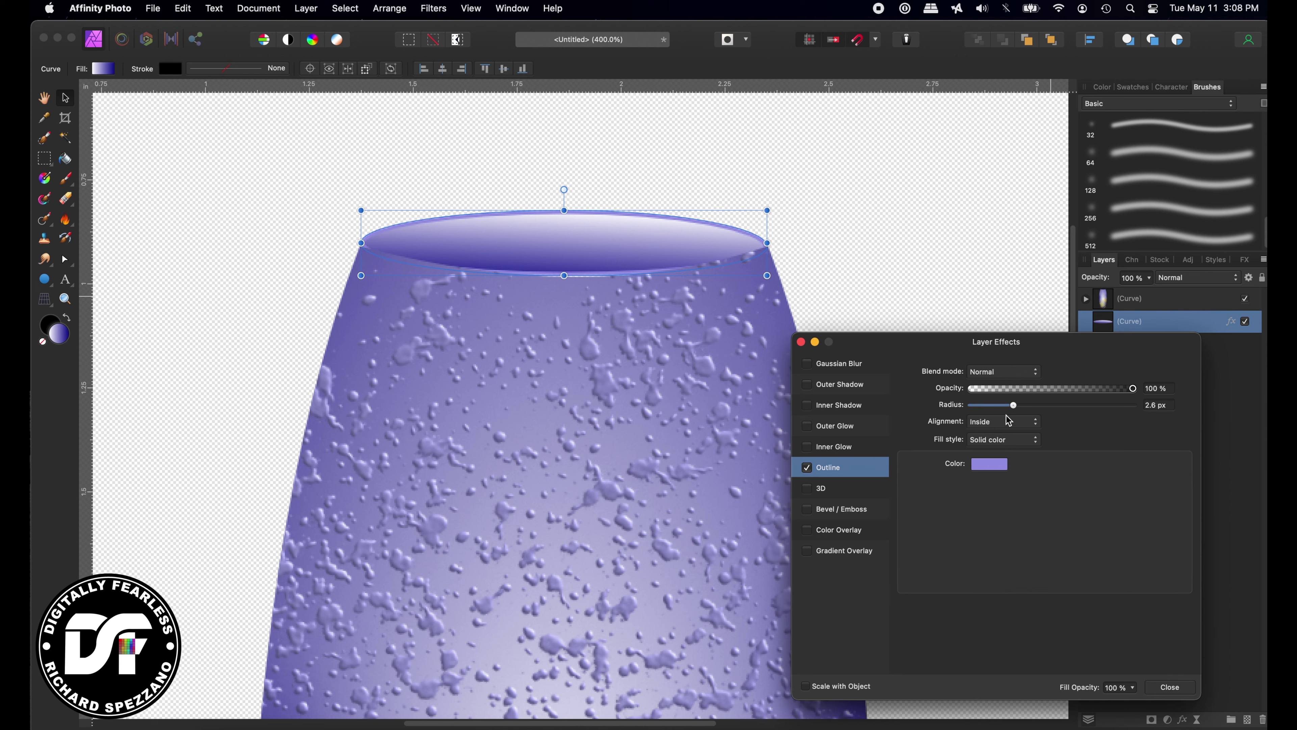
pyautogui.moveTo(1014, 412); pyautogui.dragTo(1018, 409)
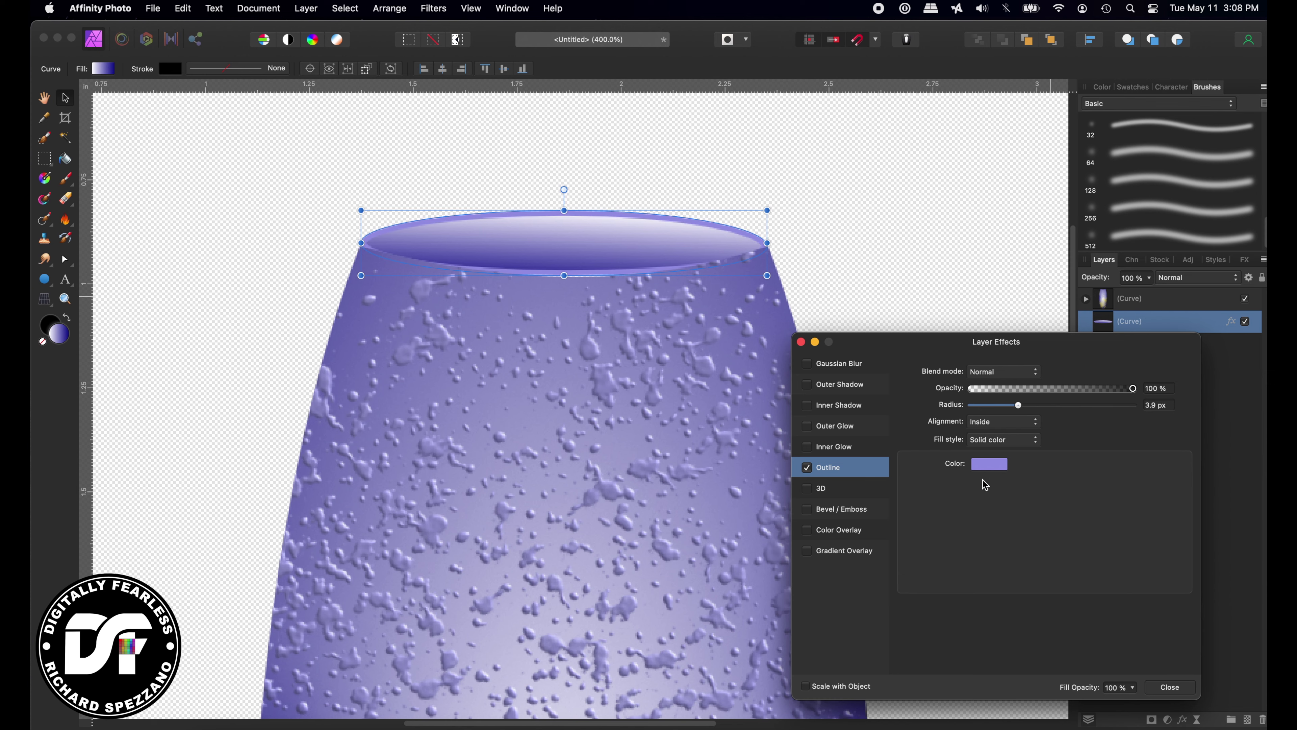
# - Change the rim outline's colour to light grey (H 243, S 0, L 75) and close the layer effects
pyautogui.click(991, 464)
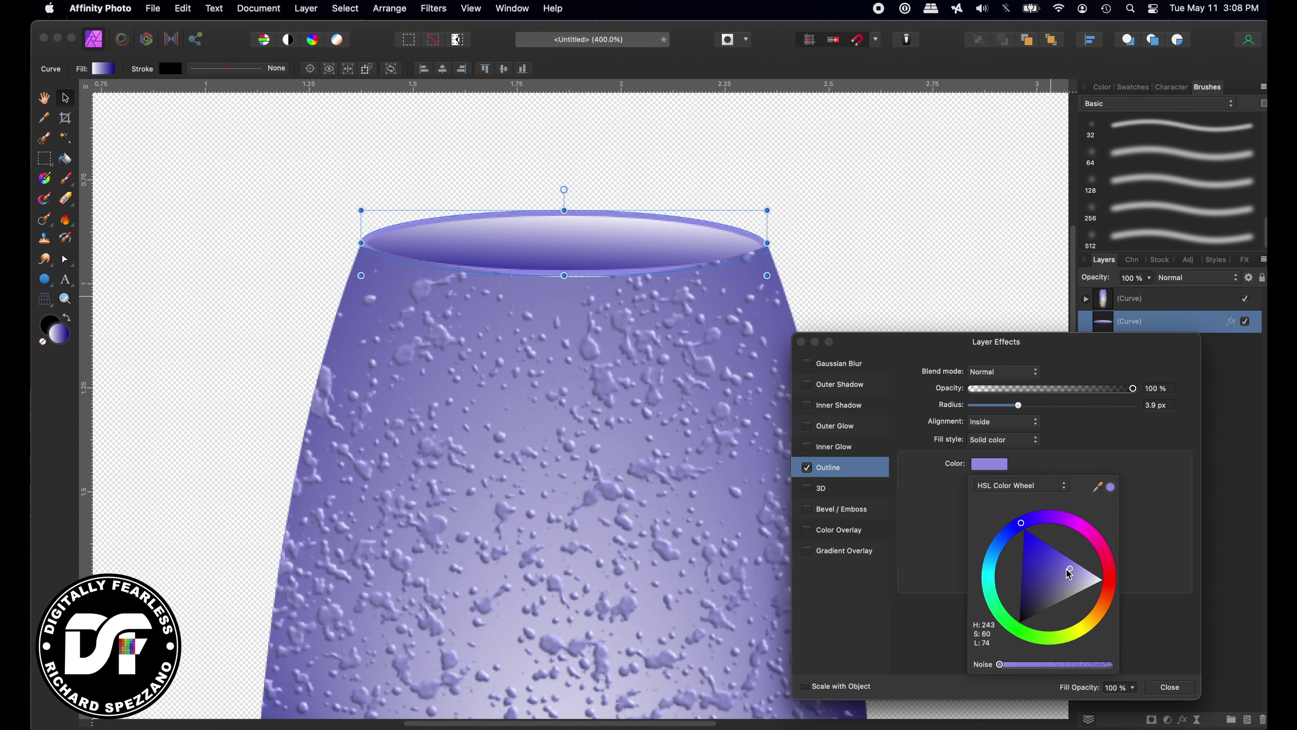
pyautogui.moveTo(1073, 573); pyautogui.dragTo(1088, 603)
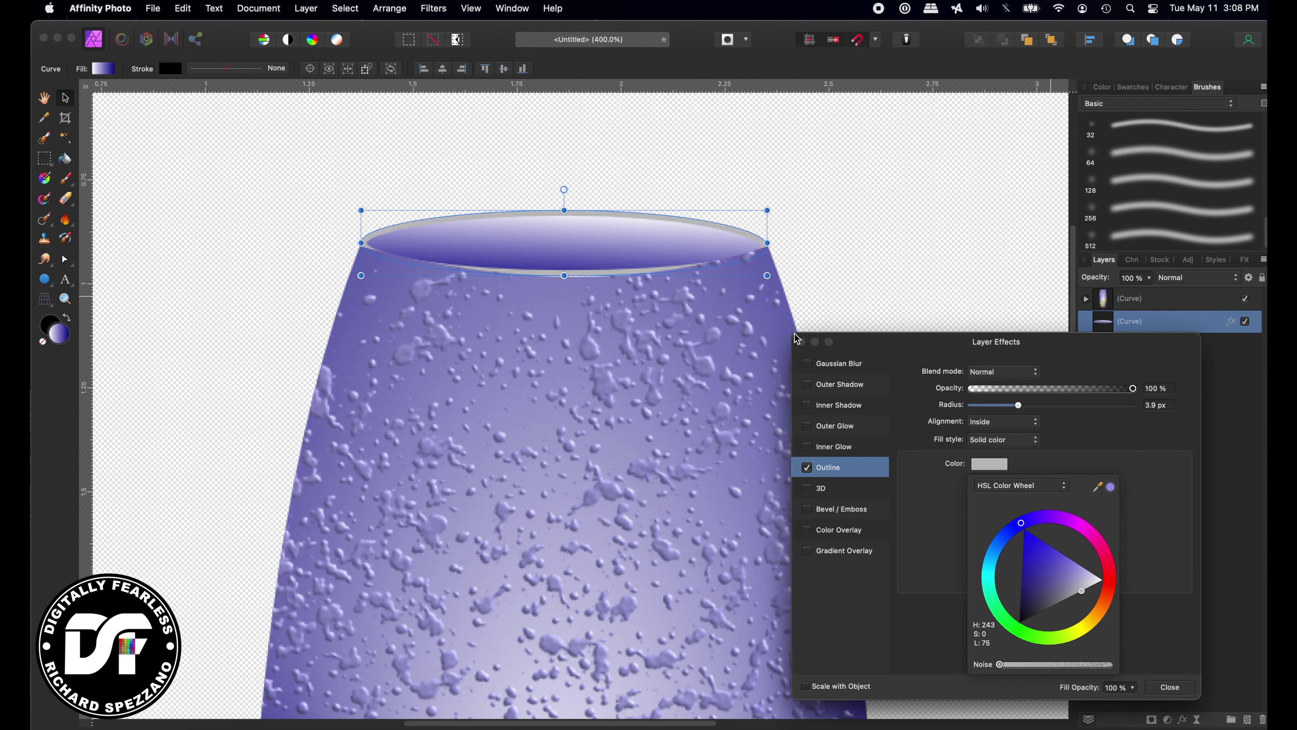
pyautogui.click(800, 341)
pyautogui.click(801, 341)
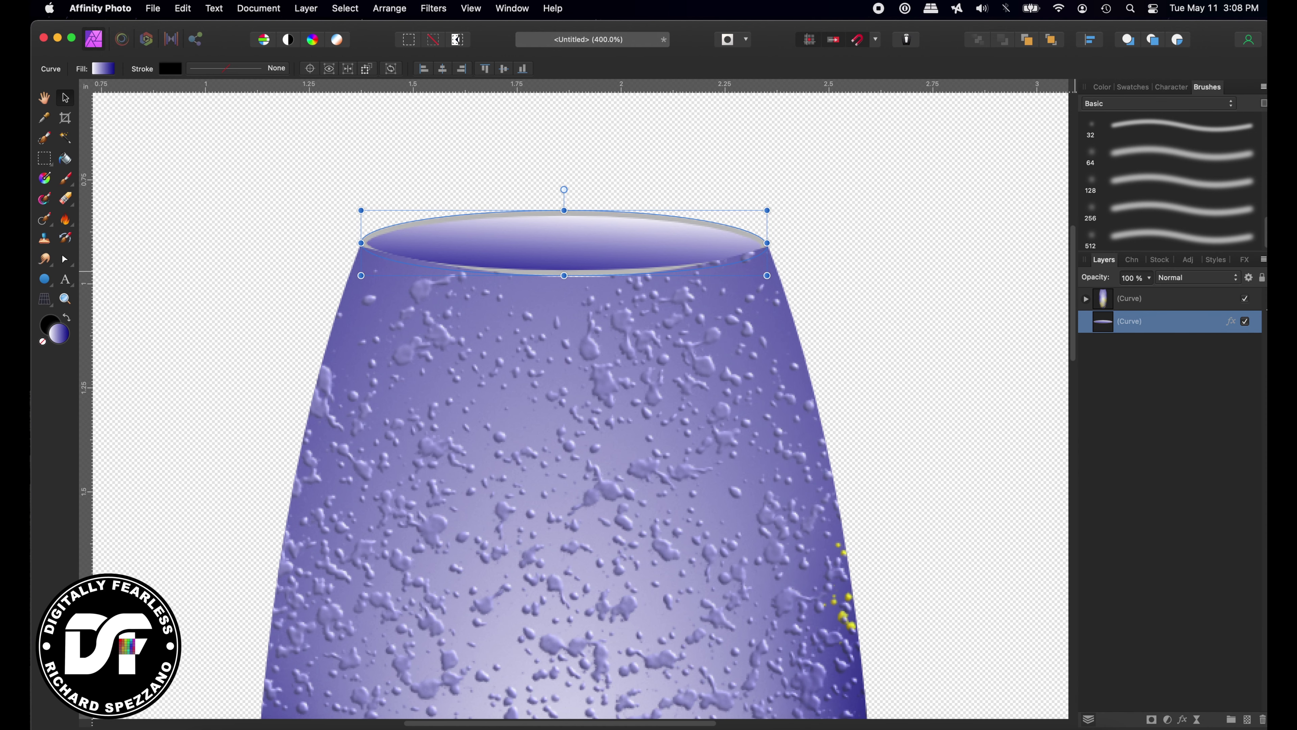
# - Nudge the rim curve two steps down and one step left to align it with the vase's top edge
pyautogui.press('Down')
pyautogui.press('Down')
pyautogui.press('Left')
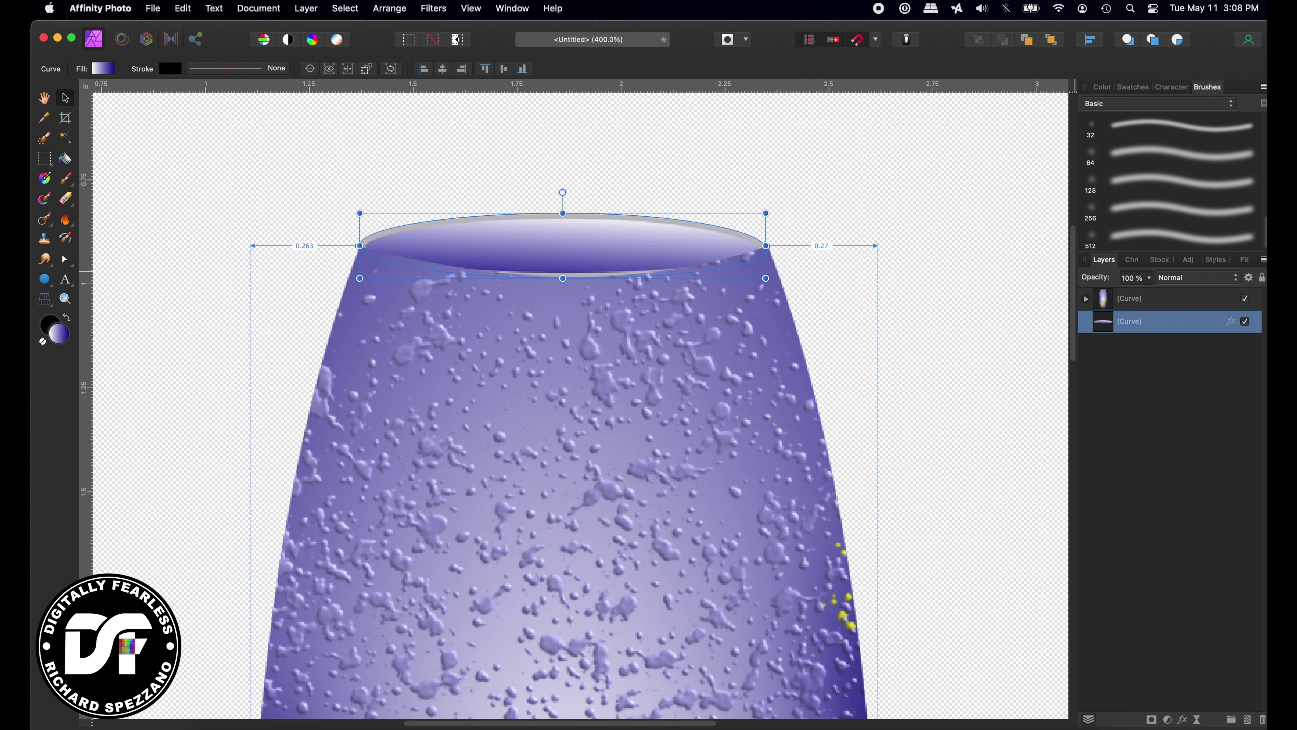
# - Nudge the rim curve up and reposition its two end nodes so they meet the vase's top corners
pyautogui.press('Up')
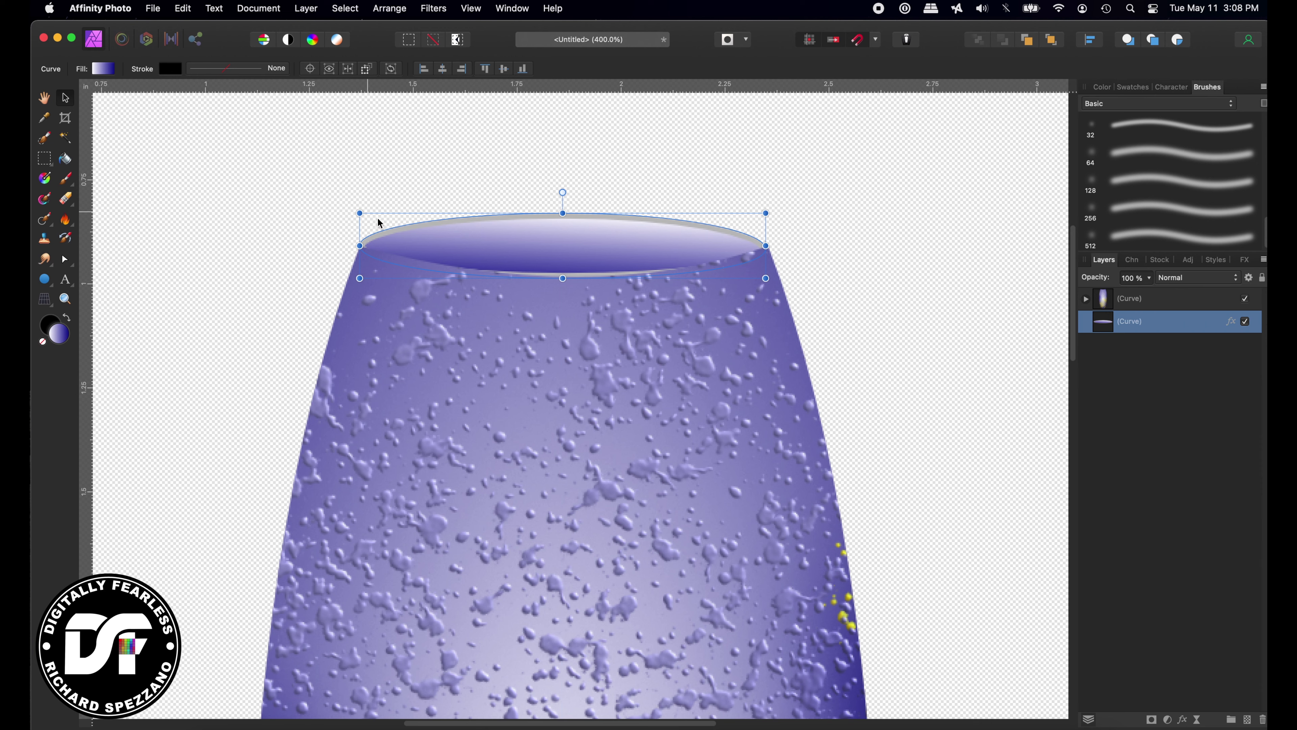
pyautogui.press('Up')
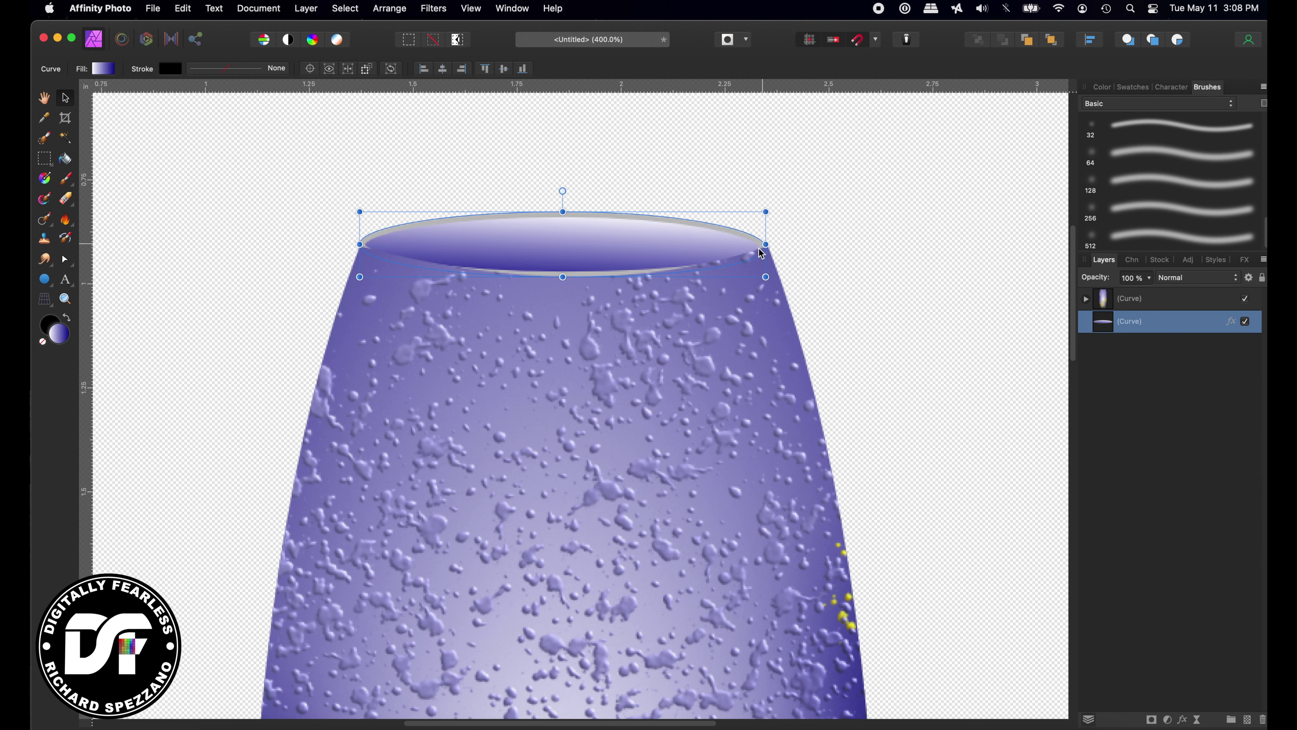
pyautogui.click(64, 260)
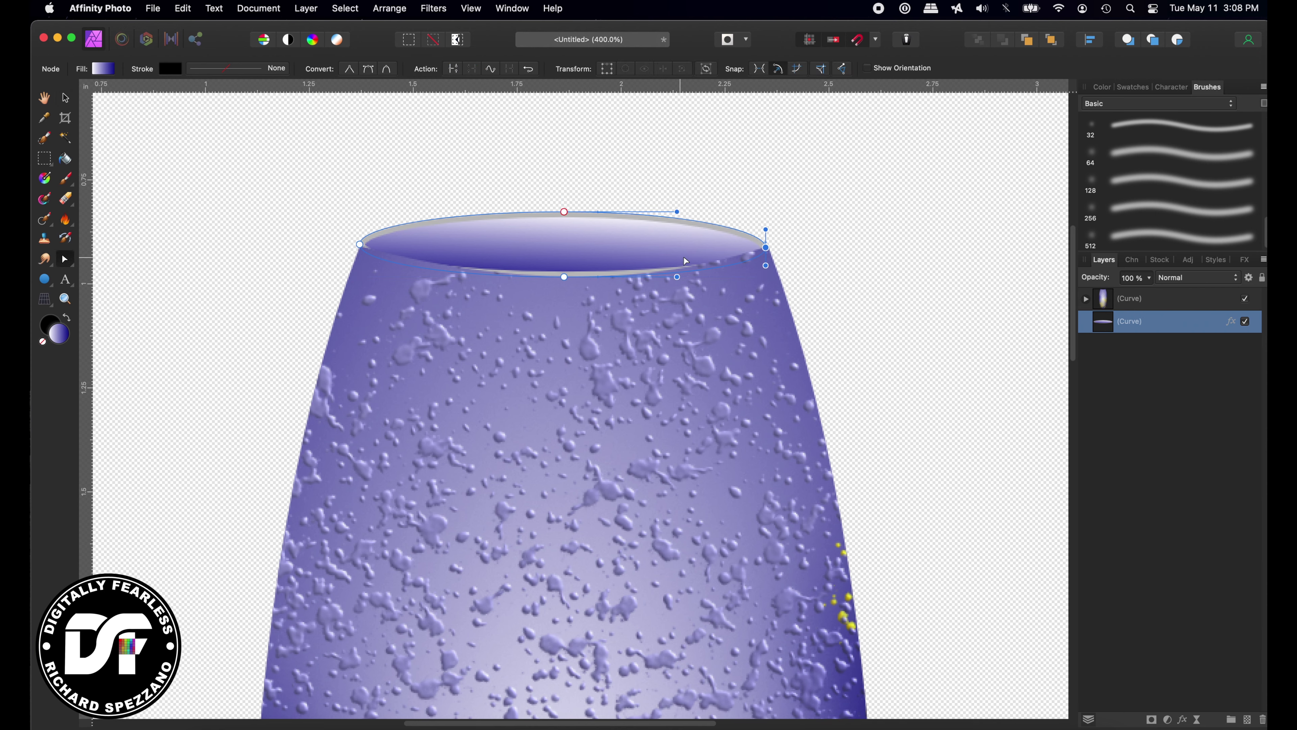
pyautogui.moveTo(765, 246); pyautogui.dragTo(770, 241)
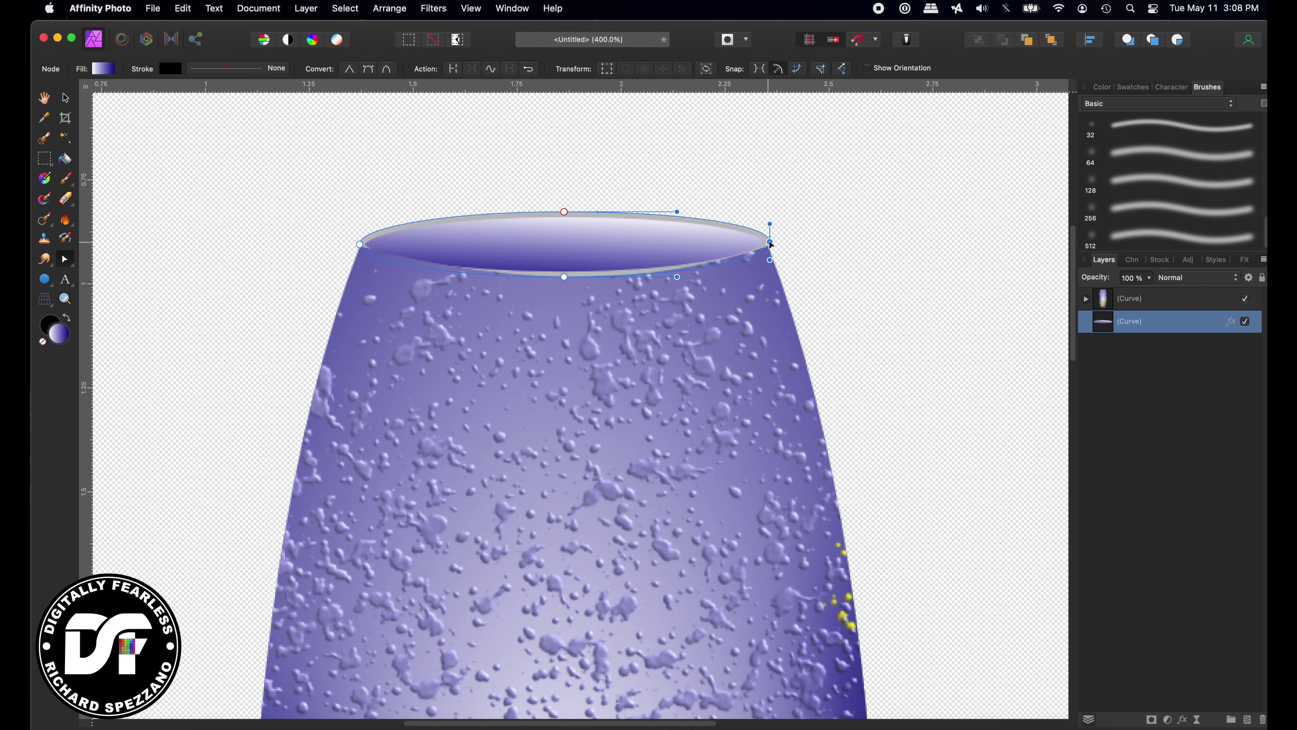
pyautogui.click(359, 244)
pyautogui.moveTo(368, 249); pyautogui.dragTo(358, 248)
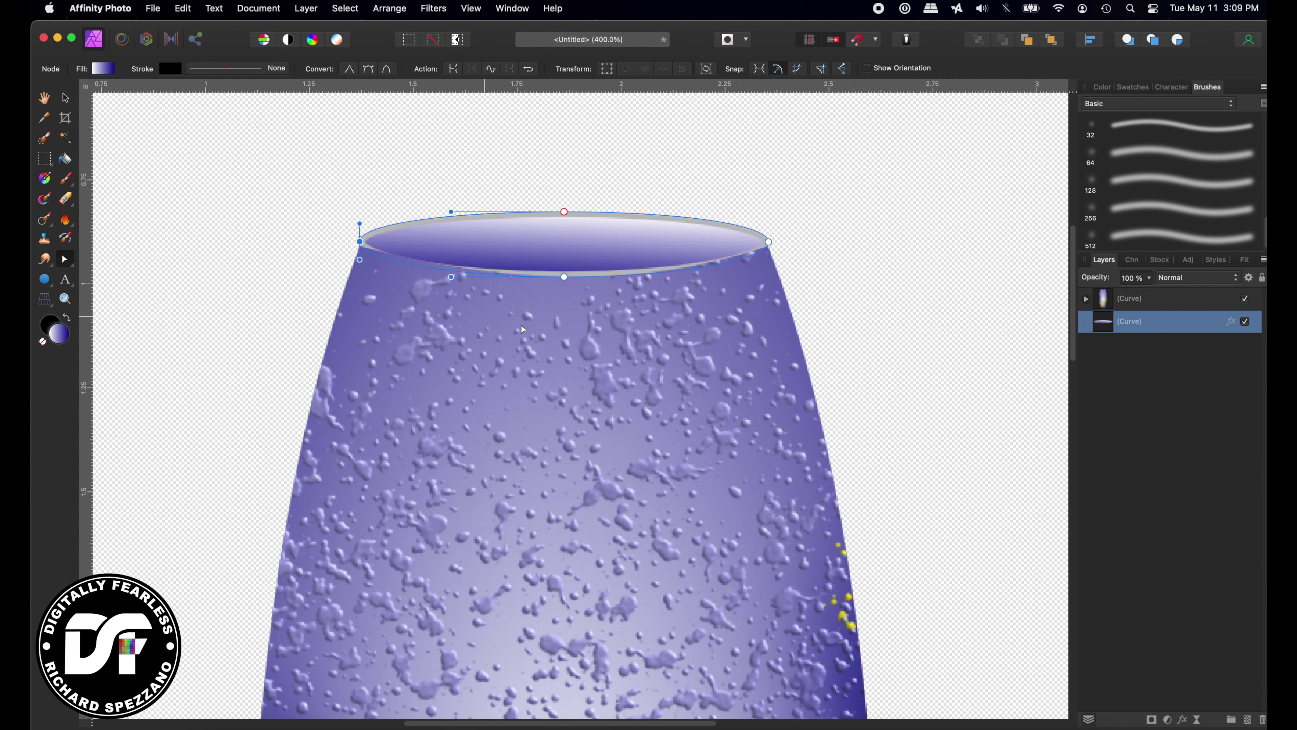
# - Adjust the direction handles of the rim's lower segments to follow the vase's top edge, and deselect the curve
pyautogui.click(563, 277)
pyautogui.moveTo(360, 260); pyautogui.dragTo(375, 259)
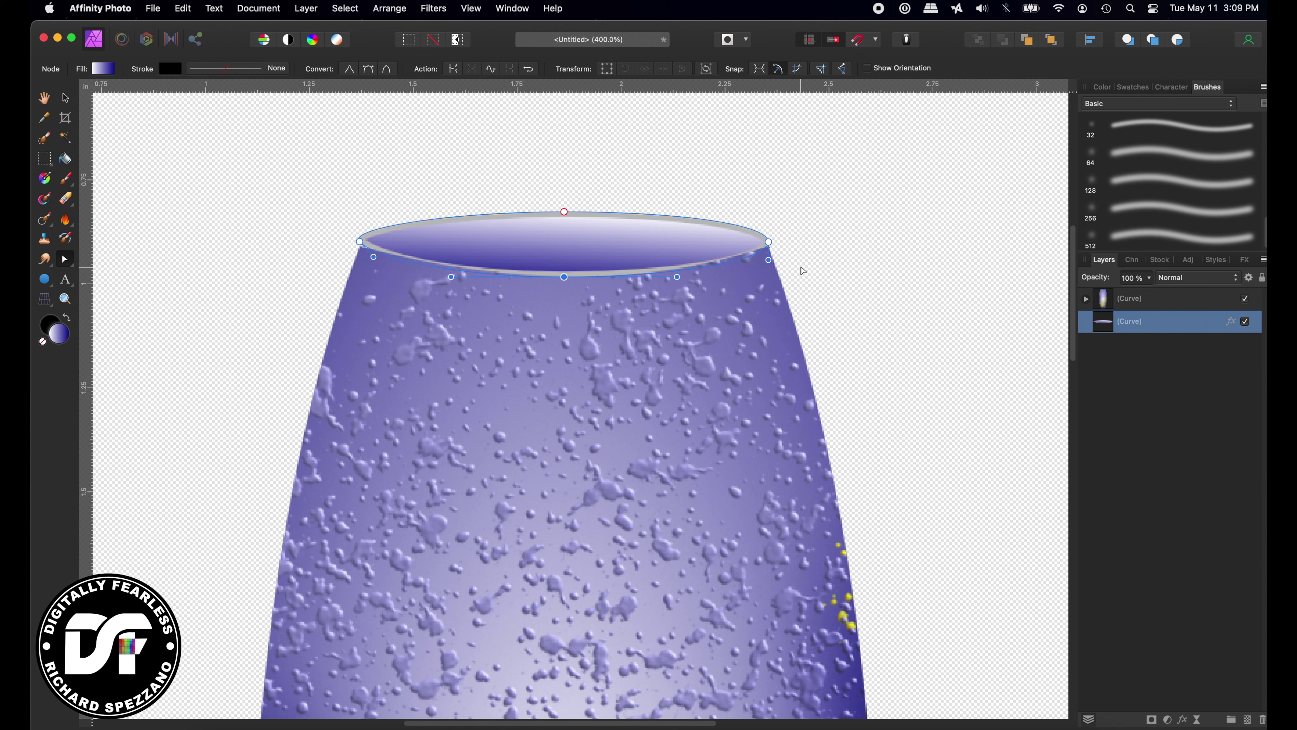
pyautogui.moveTo(764, 258); pyautogui.dragTo(764, 260)
pyautogui.click(65, 97)
pyautogui.click(203, 141)
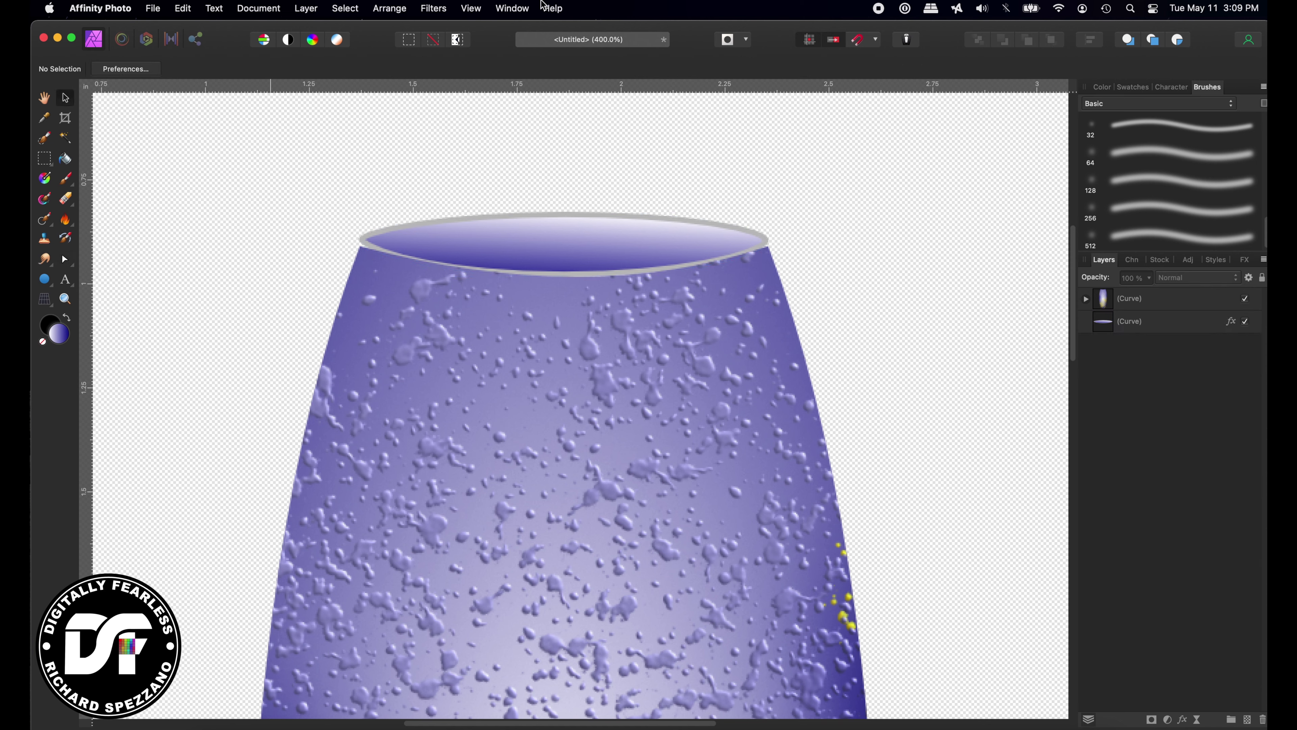
# - Reselect the rim curve and fine-tune its left end node against the vase's corner
pyautogui.click(419, 246)
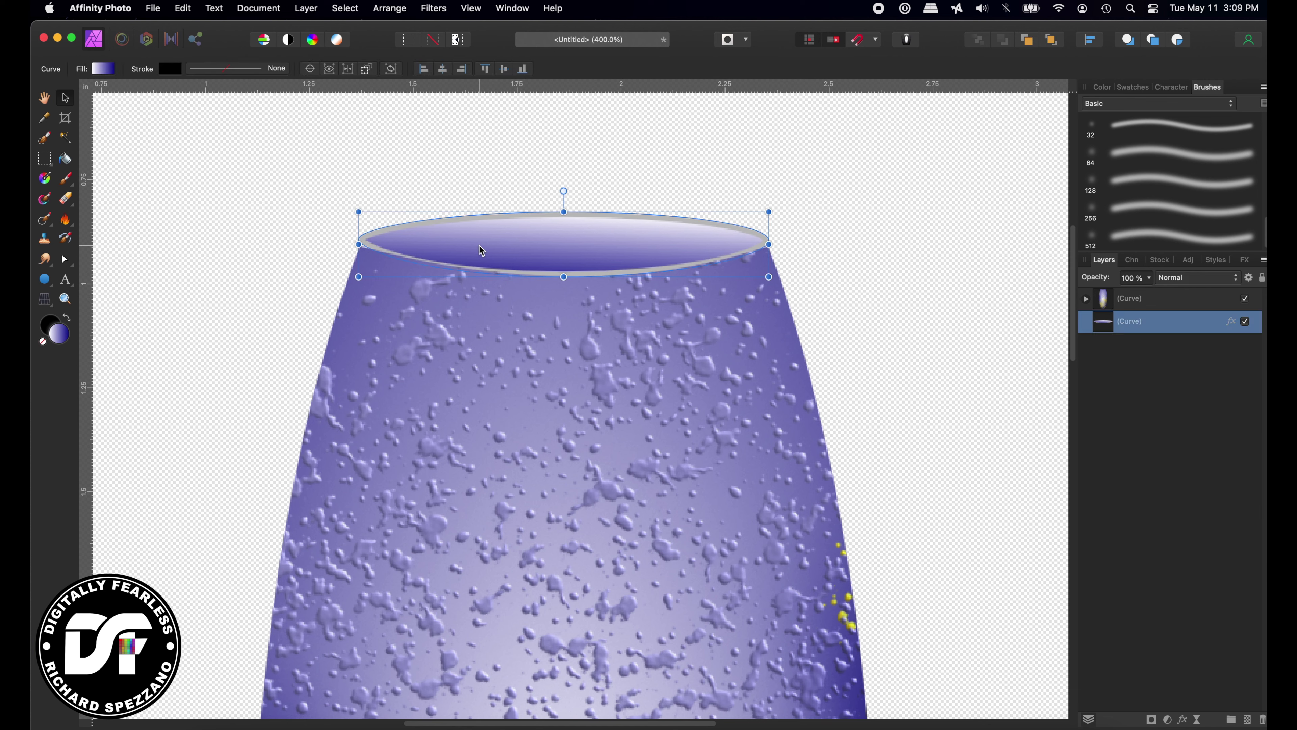
pyautogui.click(64, 259)
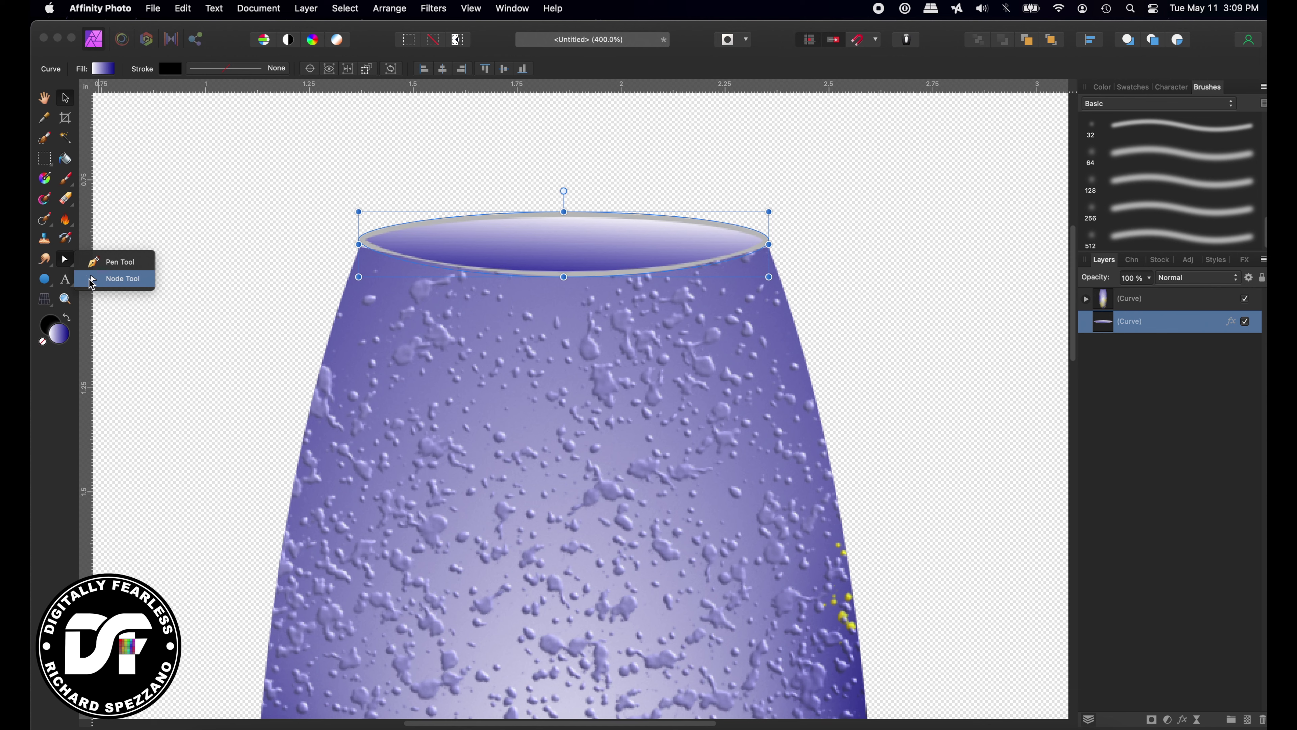
pyautogui.click(85, 283)
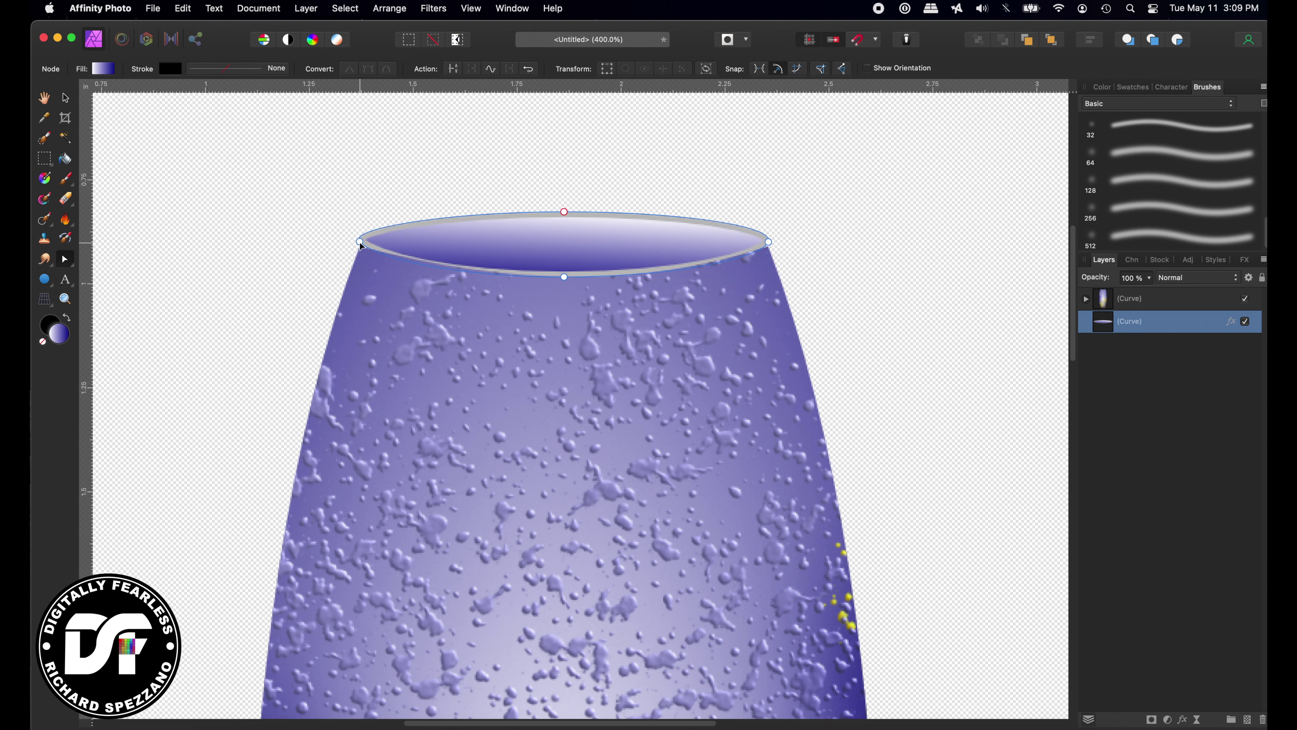
pyautogui.moveTo(369, 247); pyautogui.dragTo(360, 247)
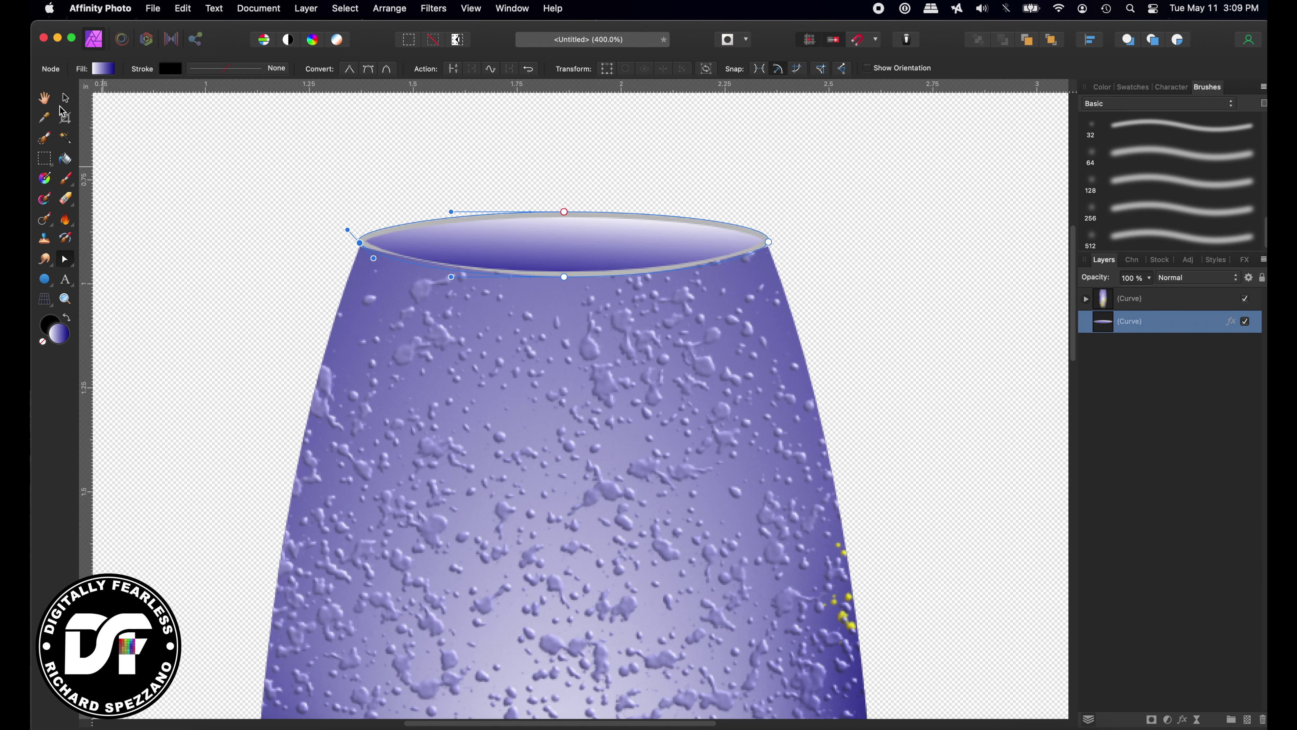
pyautogui.click(328, 167)
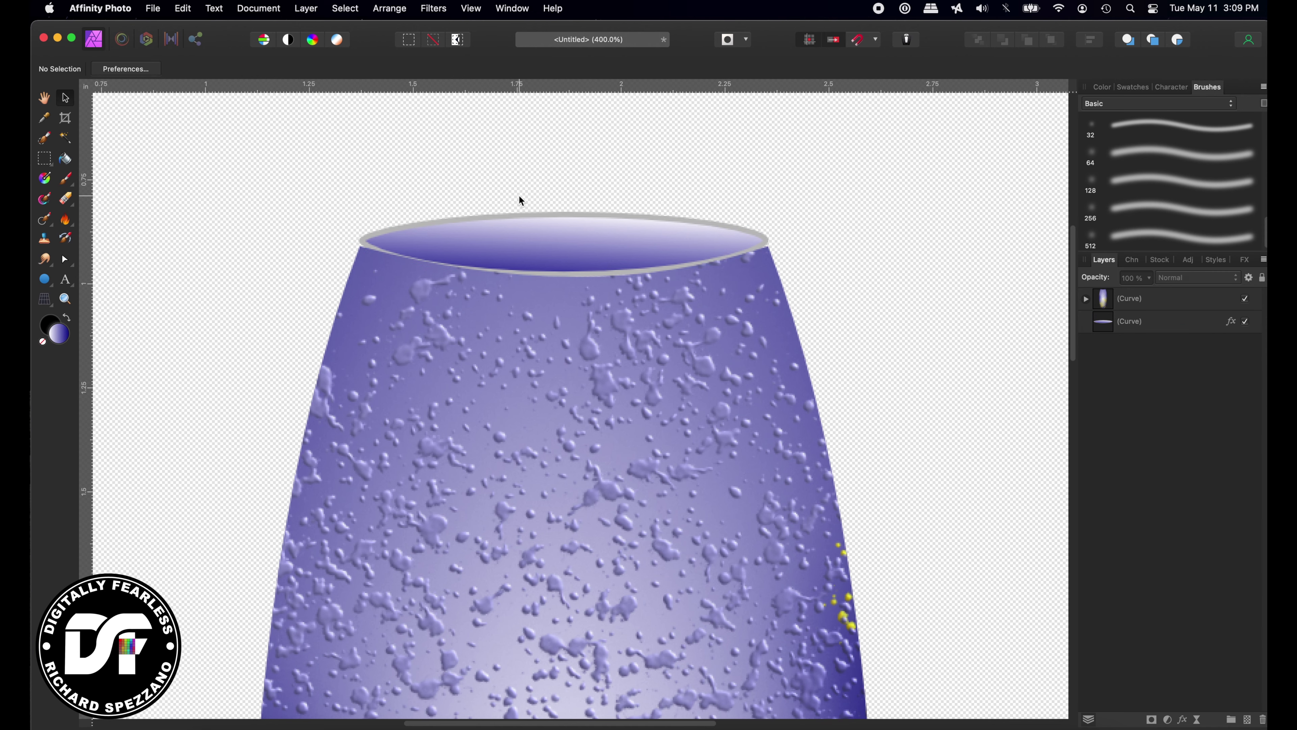
# - Draw a blue-filled rectangle over the whole page and adjust its edges to cover the canvas
pyautogui.press('super+0')
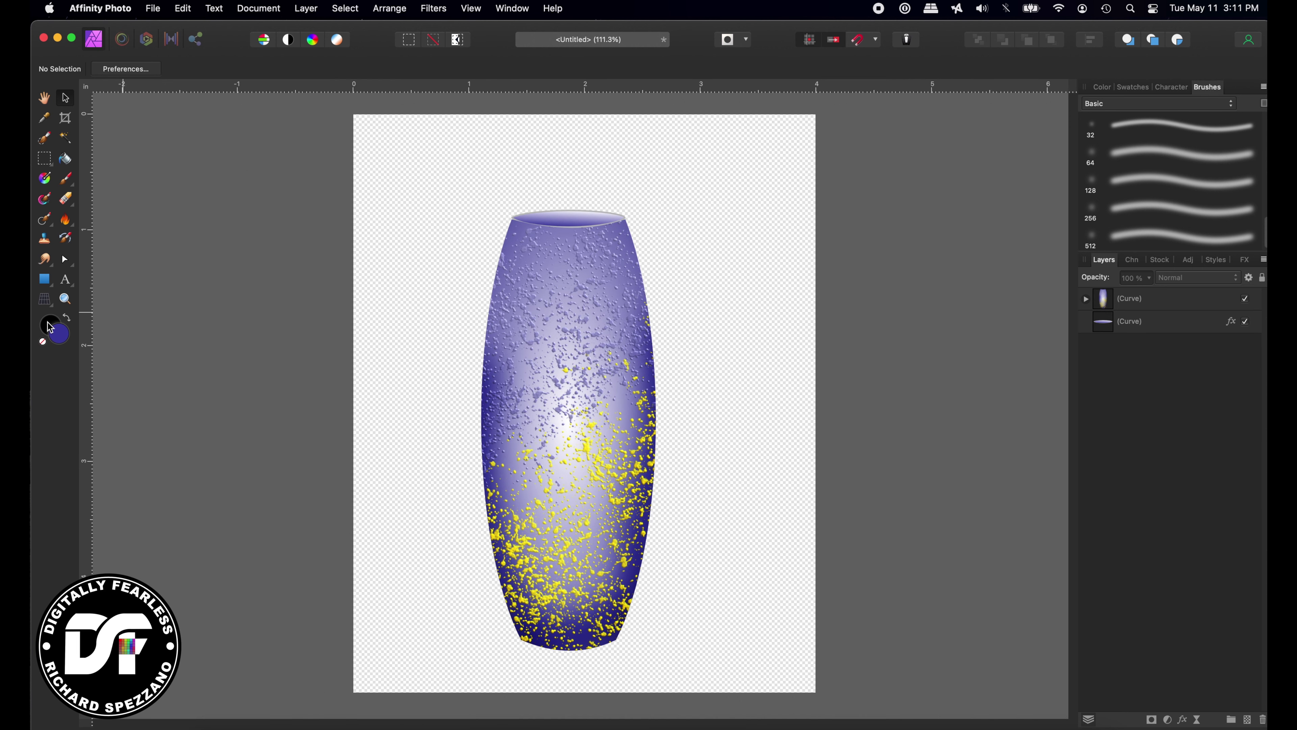
pyautogui.click(50, 284)
pyautogui.click(113, 279)
pyautogui.moveTo(353, 122); pyautogui.dragTo(822, 699)
pyautogui.moveTo(588, 115); pyautogui.dragTo(588, 113)
pyautogui.moveTo(356, 408); pyautogui.dragTo(357, 408)
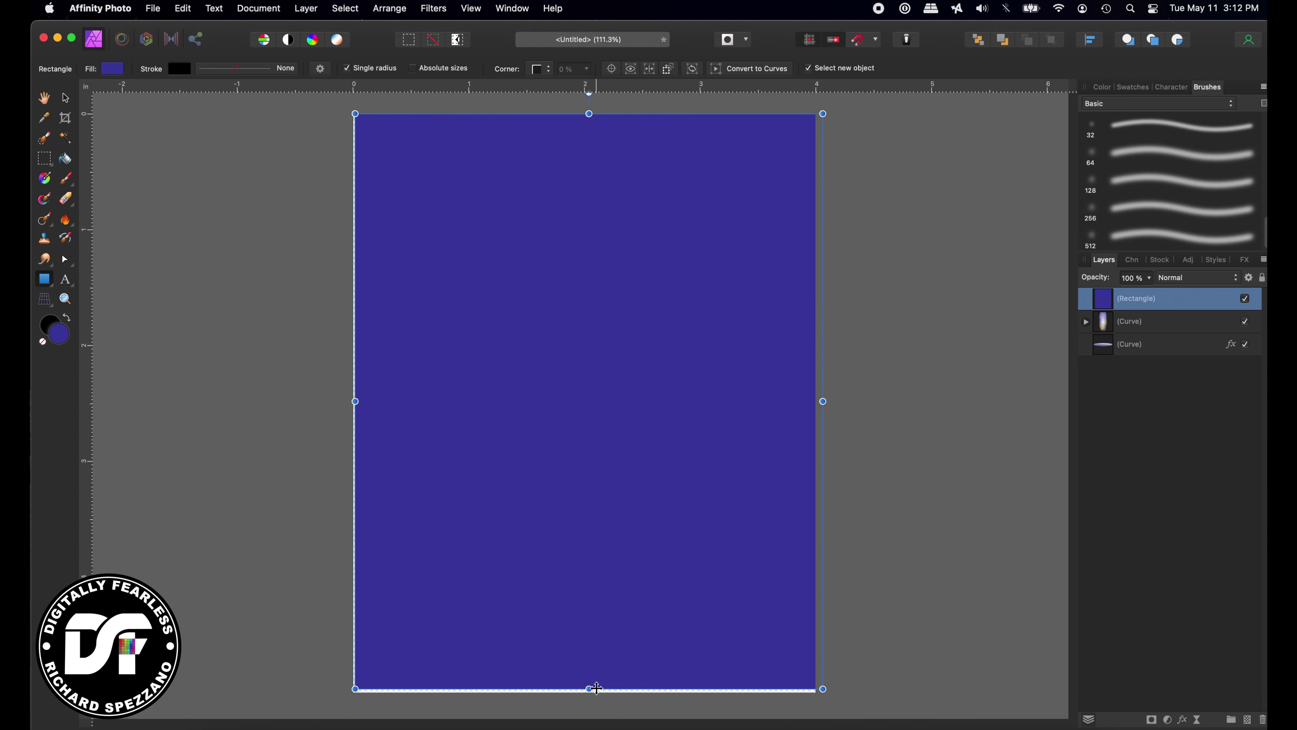
pyautogui.moveTo(592, 689); pyautogui.dragTo(593, 695)
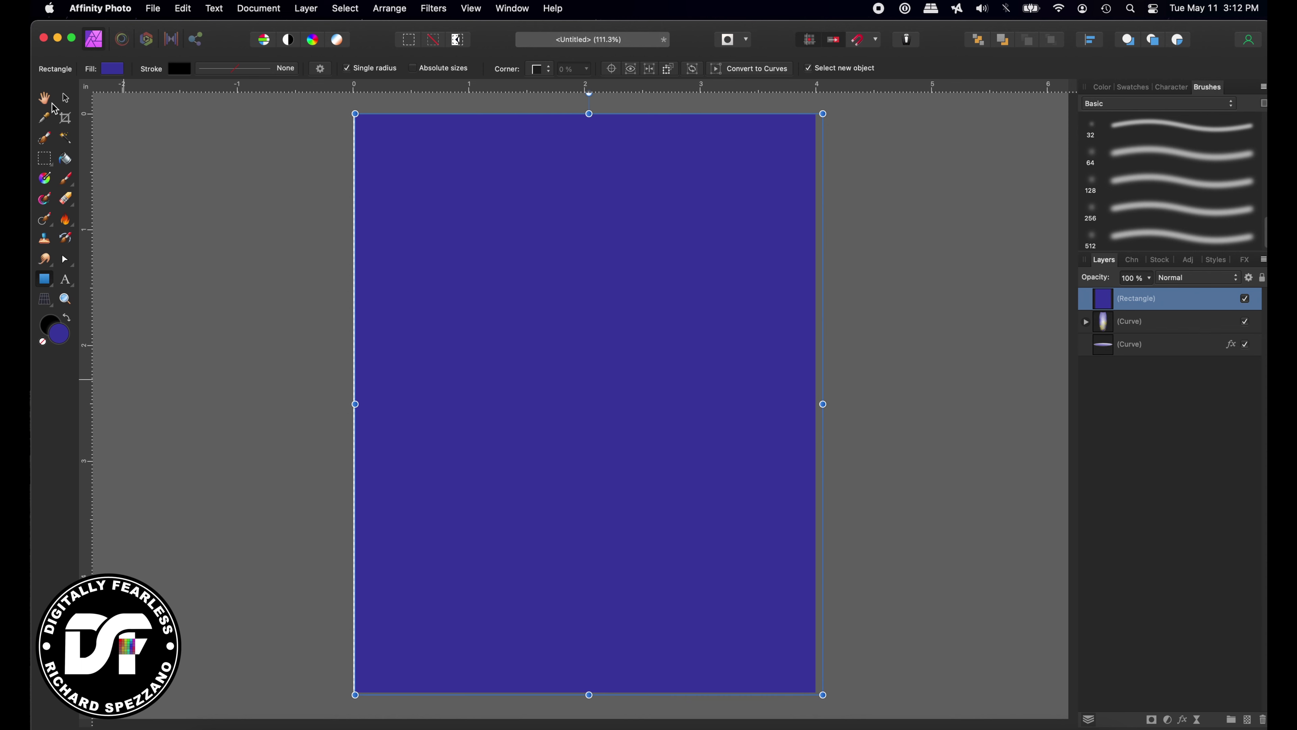
# - Change the rectangle's fill to a brighter blue (H 240, S 80, L 63)
pyautogui.click(66, 99)
pyautogui.click(112, 68)
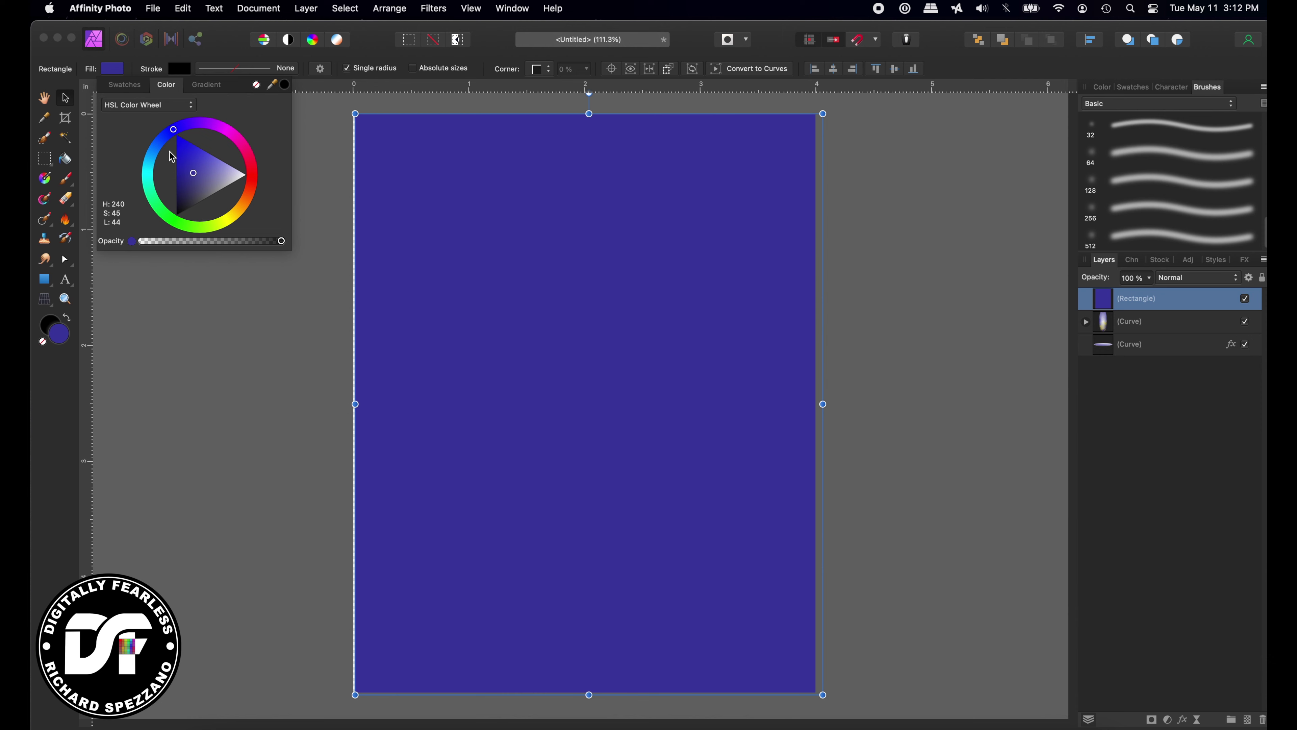
pyautogui.moveTo(192, 175); pyautogui.dragTo(199, 157)
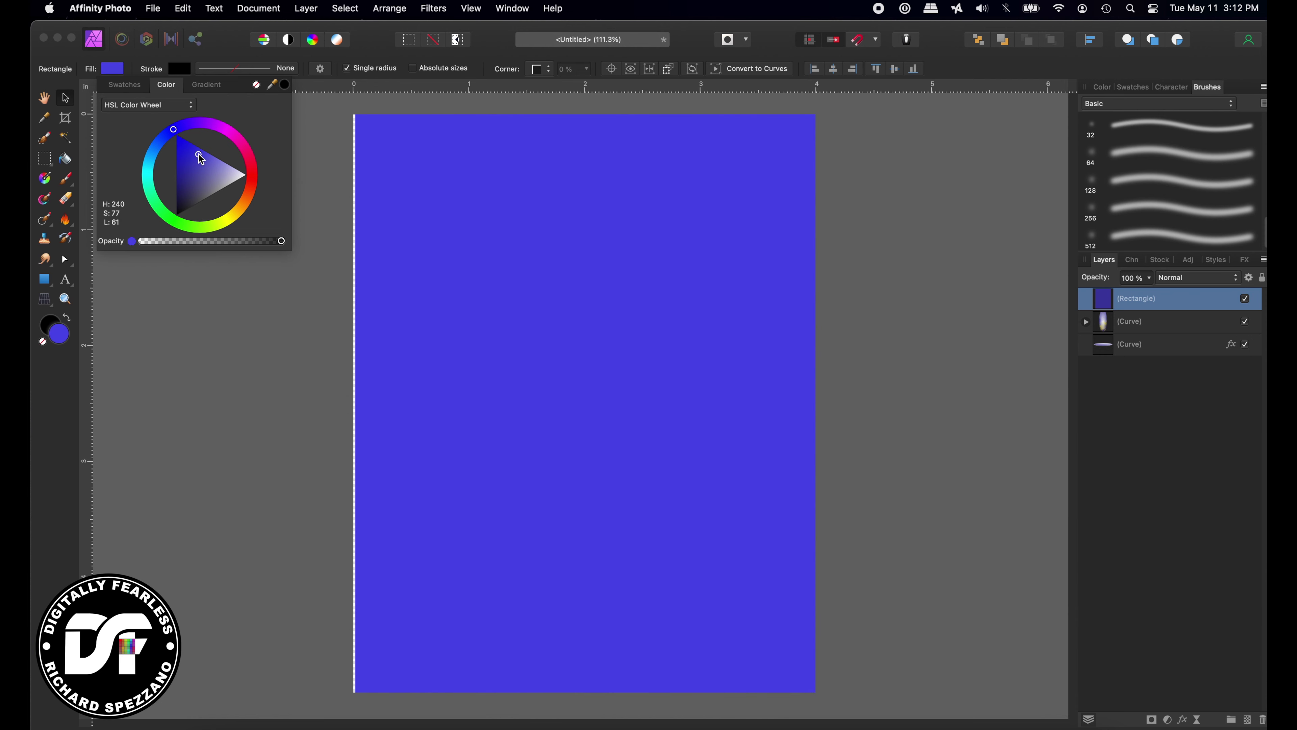
pyautogui.moveTo(200, 158); pyautogui.dragTo(200, 157)
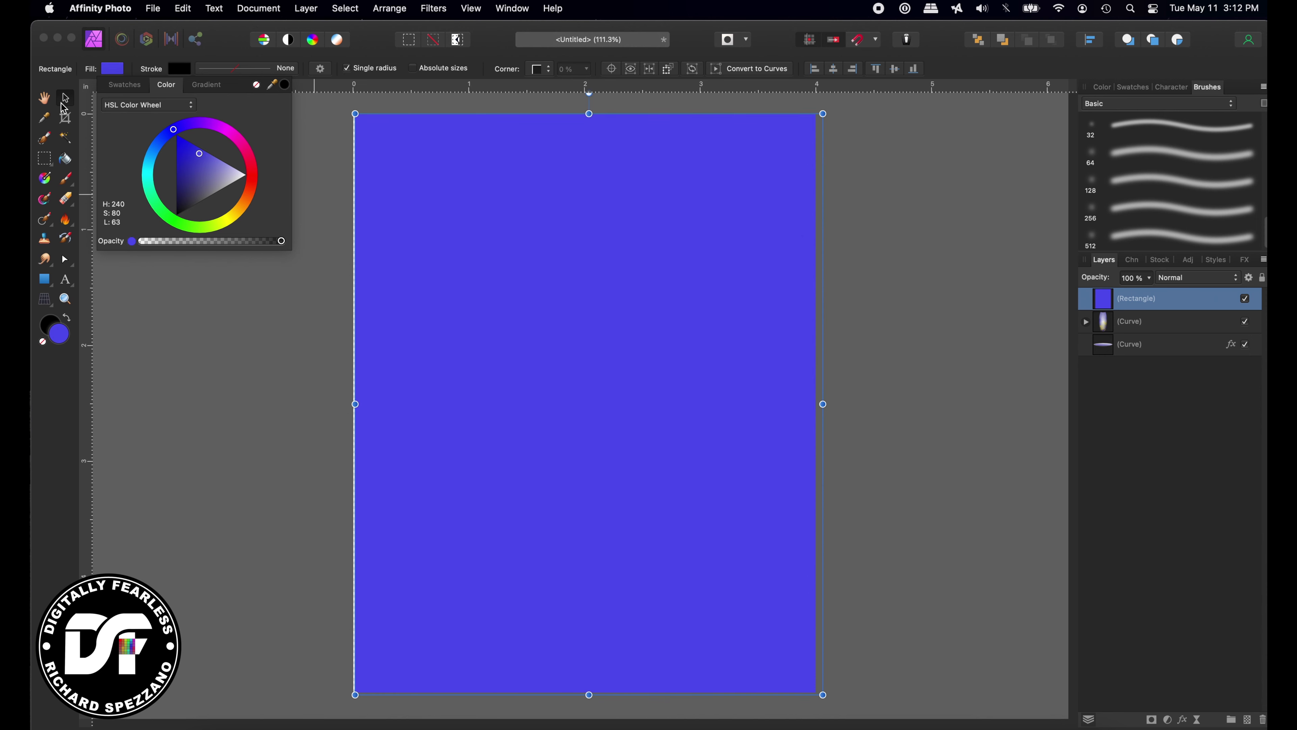
# - Extend the rectangle's left edge slightly past the page and move its layer beneath both vase curves
pyautogui.moveTo(355, 404); pyautogui.dragTo(350, 404)
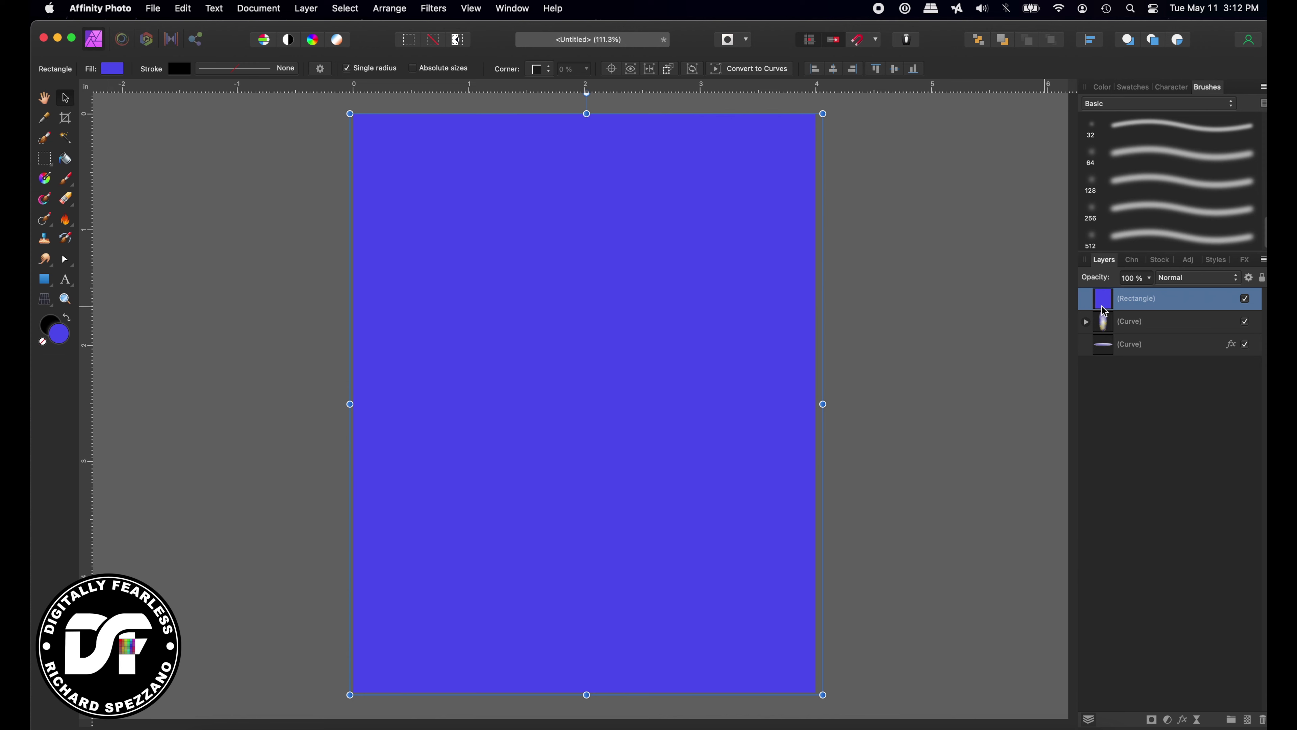
pyautogui.moveTo(1097, 300); pyautogui.dragTo(1109, 371)
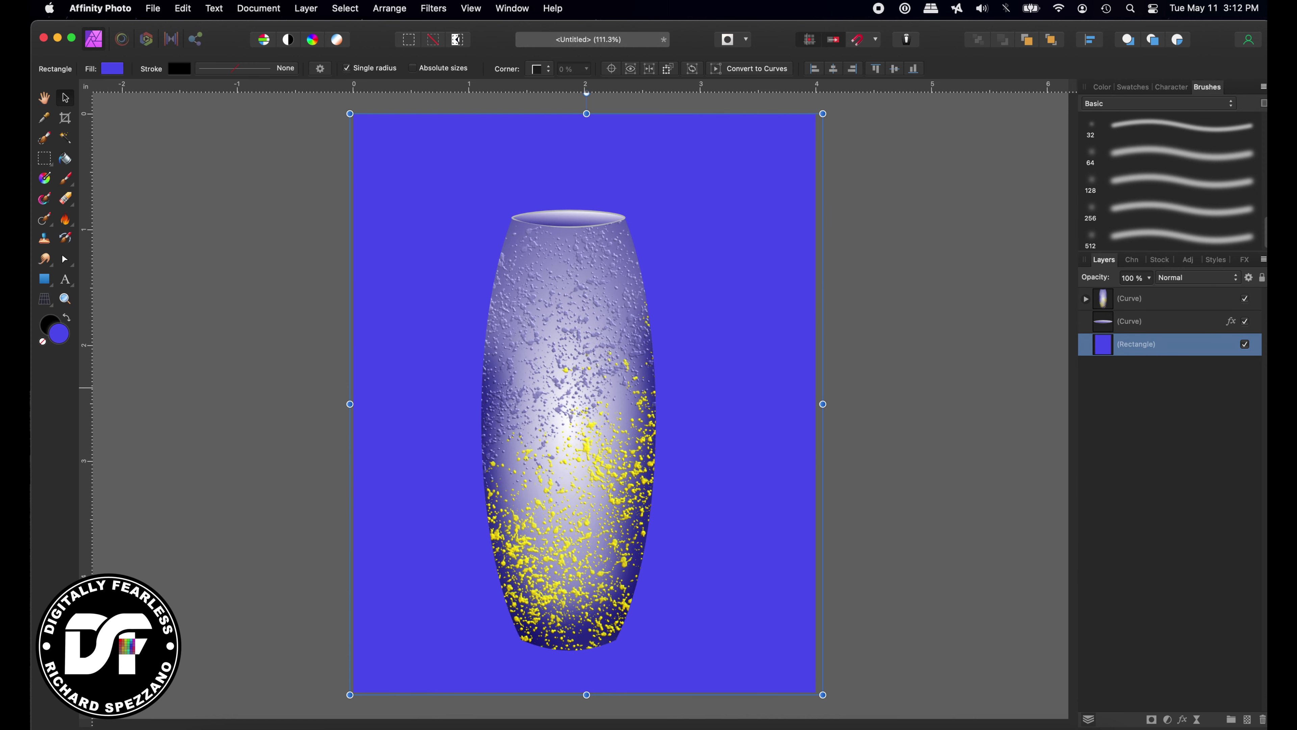
# - Add a live Halftone filter to the background rectangle with the Color screen and Round dots
pyautogui.click(1199, 719)
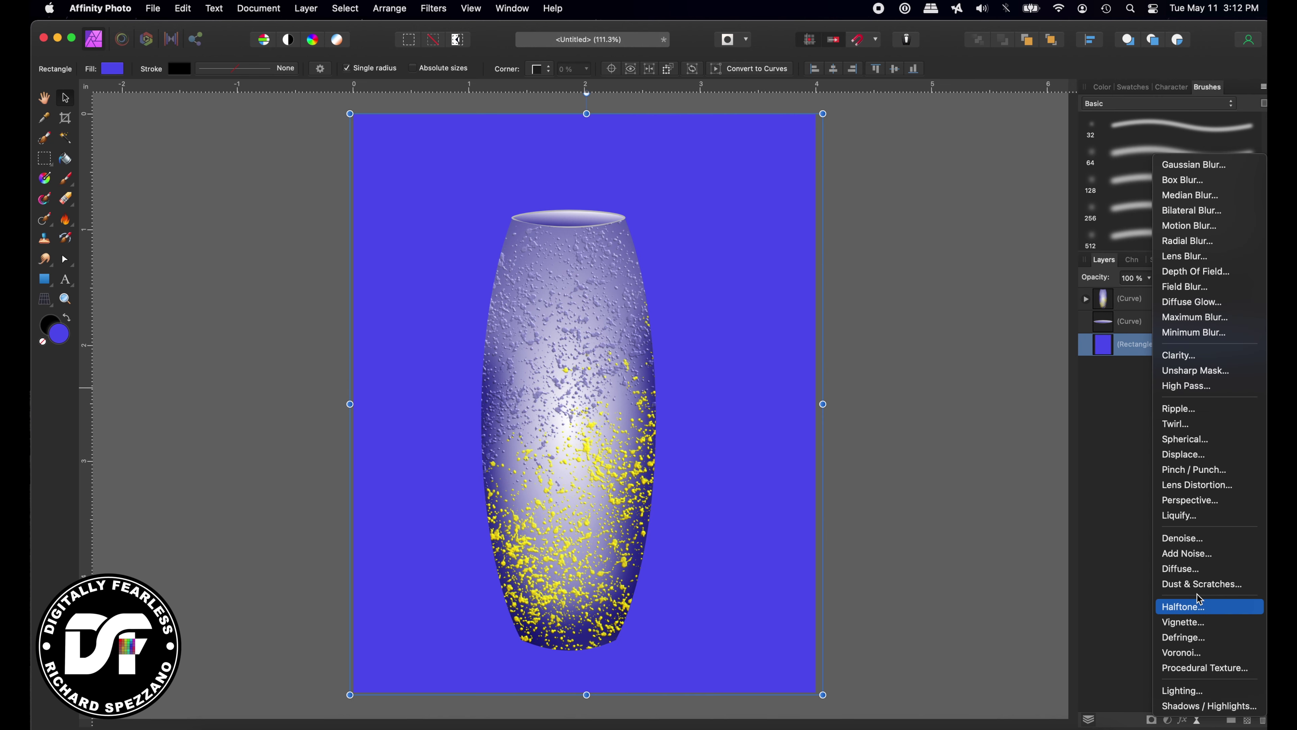
pyautogui.click(1200, 606)
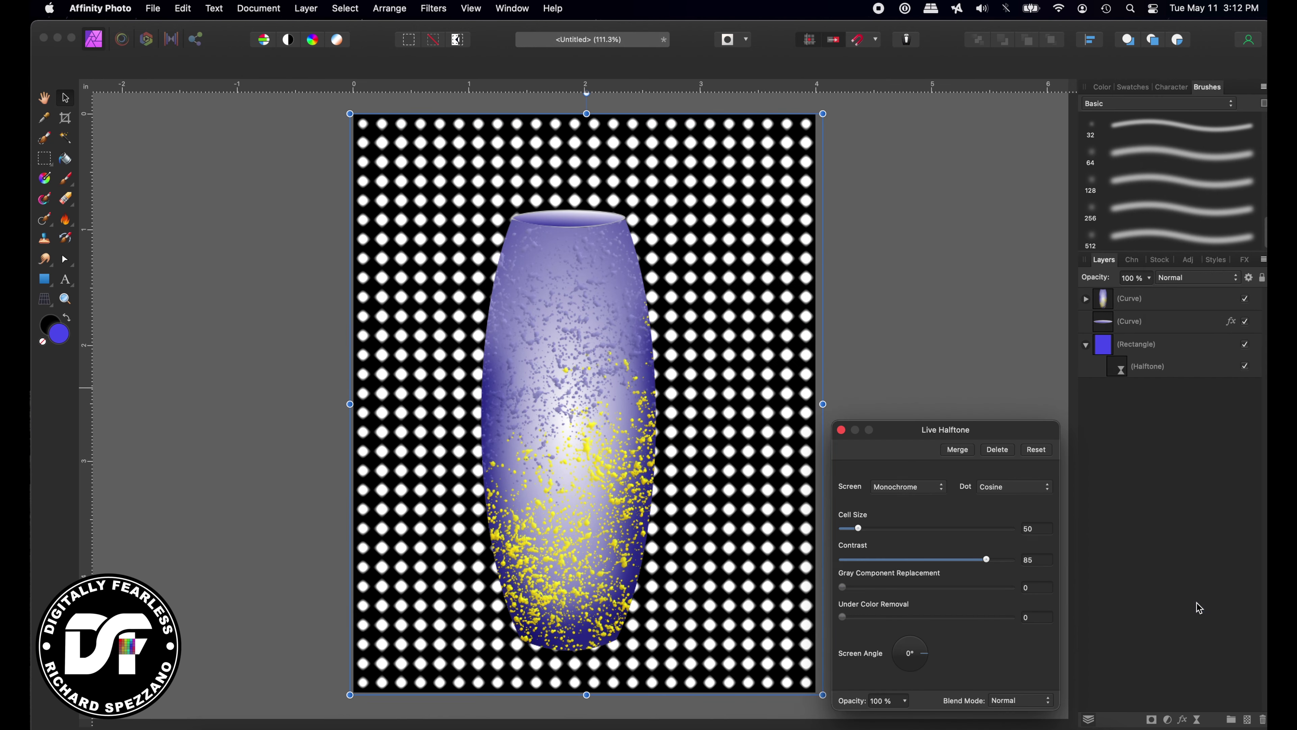
pyautogui.click(907, 488)
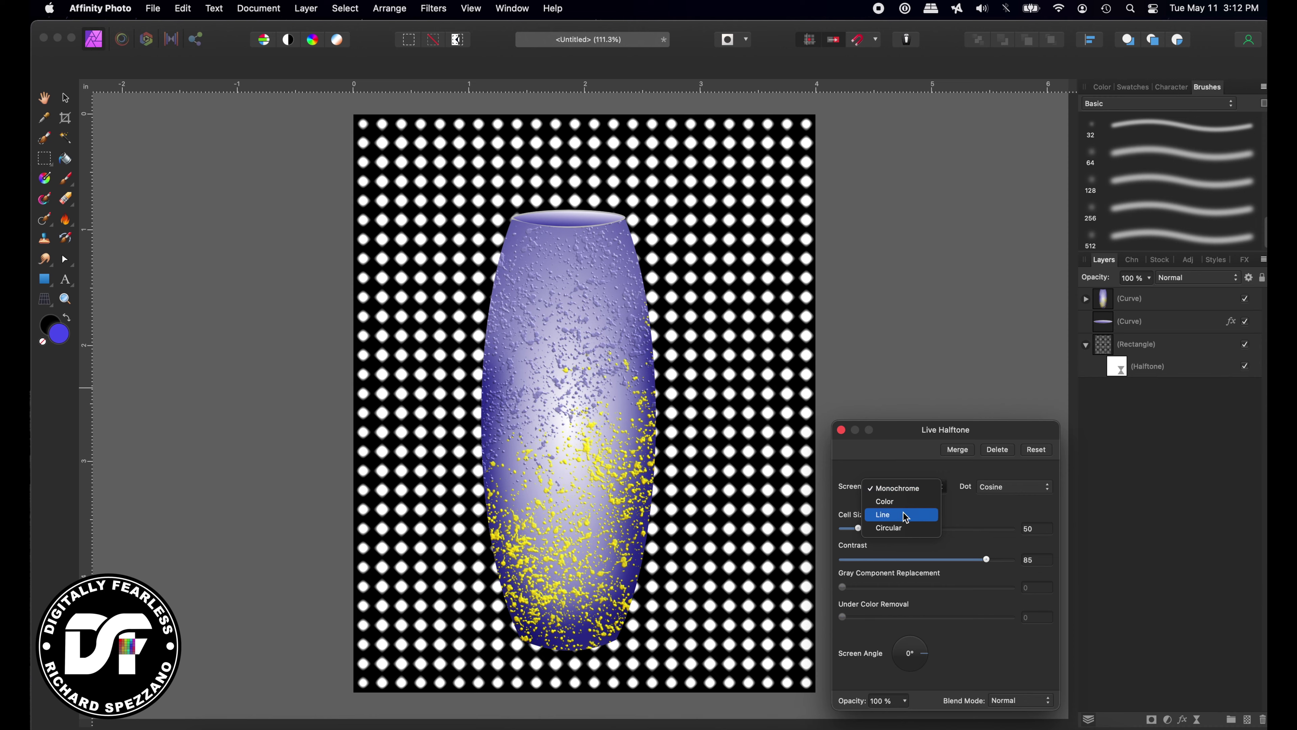
pyautogui.click(907, 500)
pyautogui.click(1004, 492)
pyautogui.click(1001, 502)
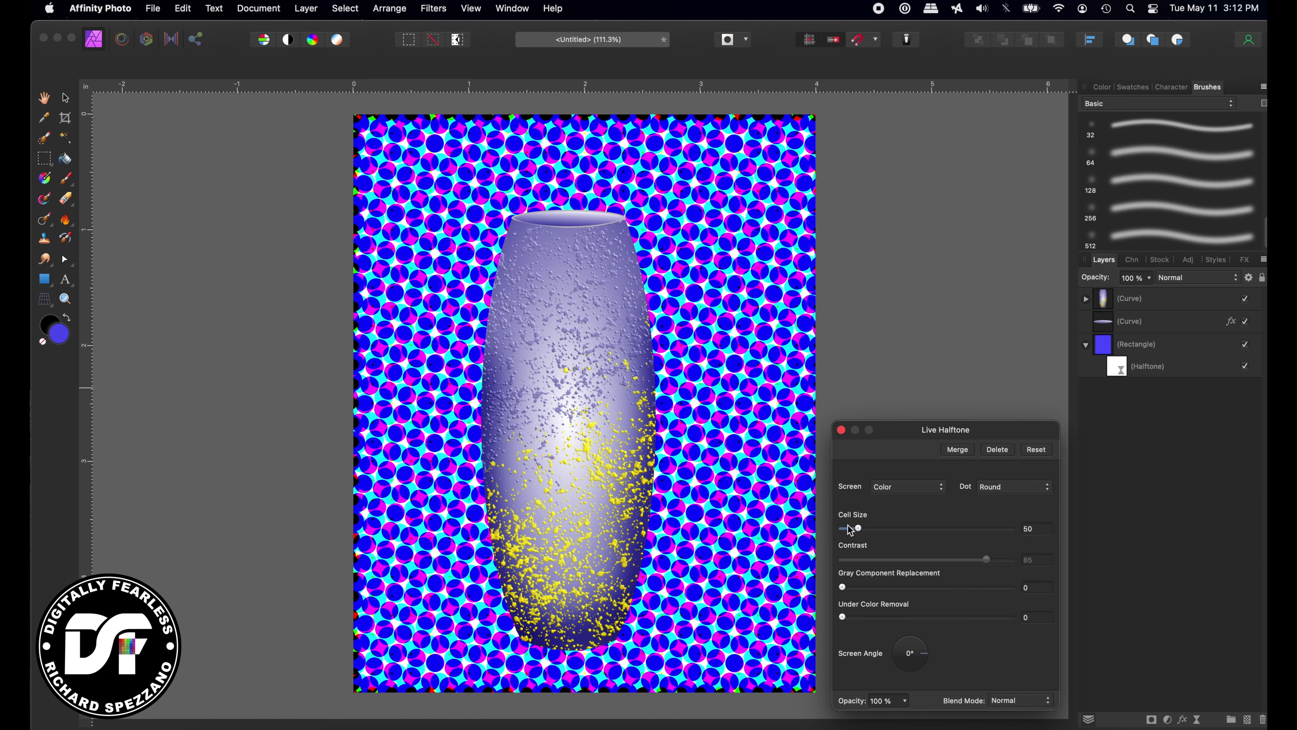
# - Set the halftone screen to Monochrome and its cell size to about 34.3, and close the filter settings
pyautogui.moveTo(857, 530); pyautogui.dragTo(850, 532)
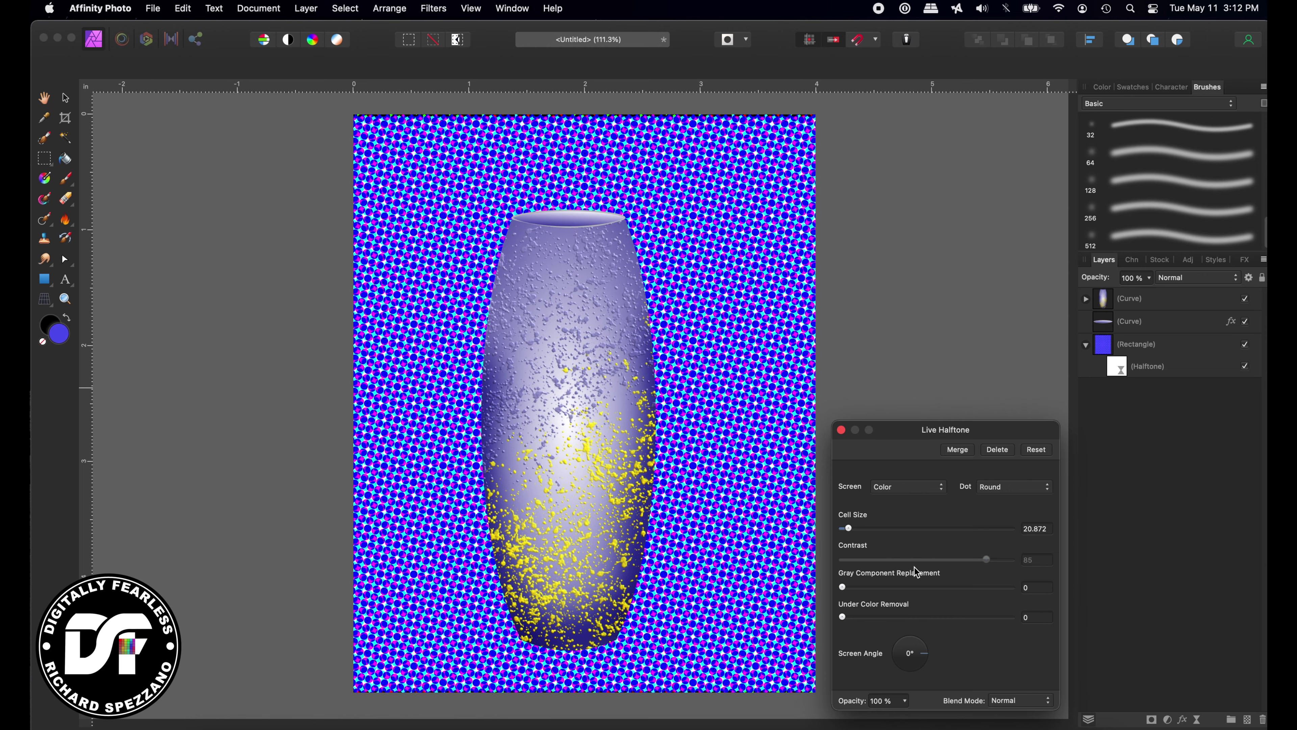
pyautogui.moveTo(852, 532); pyautogui.dragTo(853, 535)
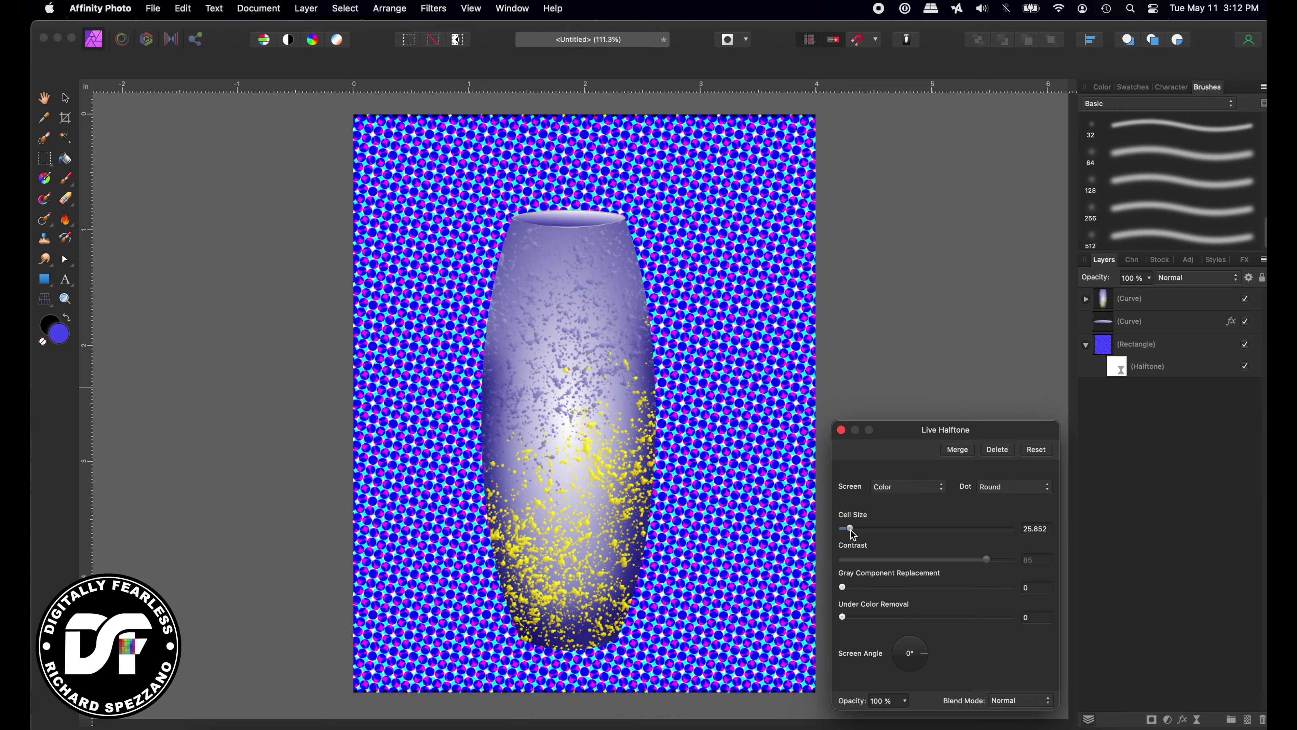
pyautogui.click(889, 489)
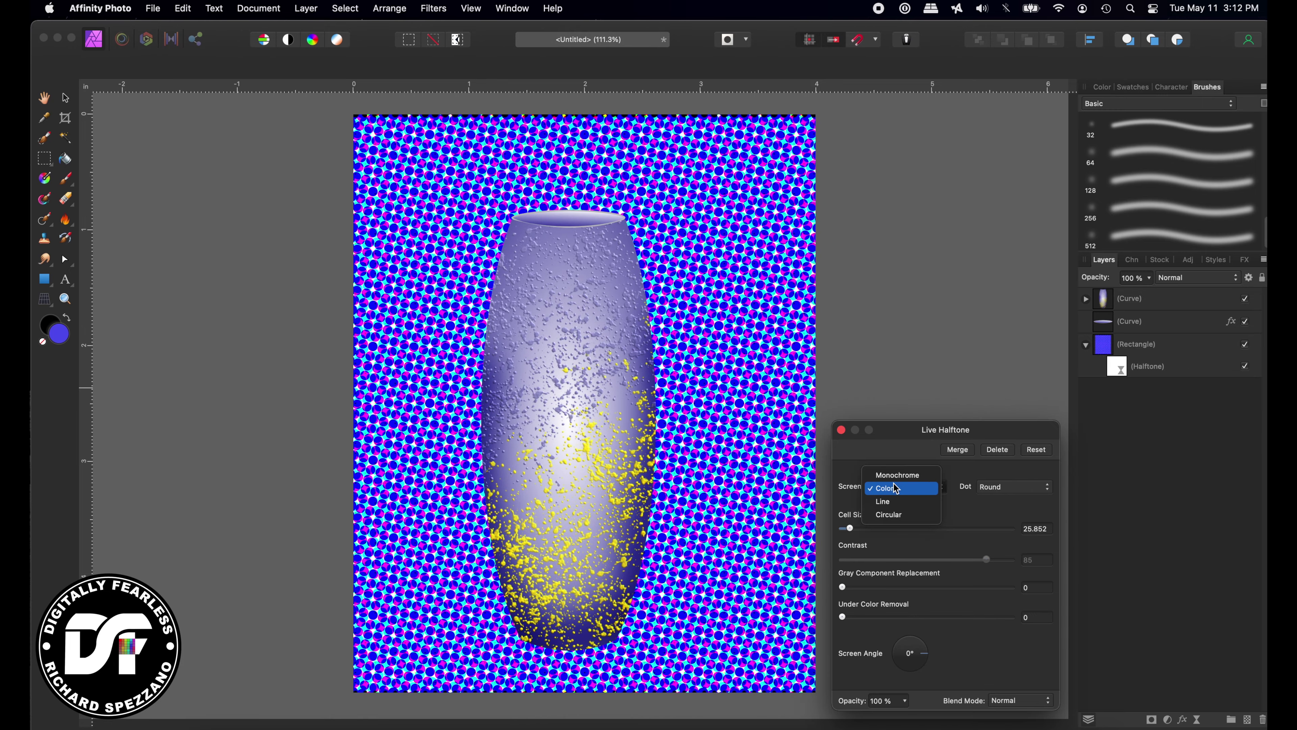
pyautogui.click(897, 475)
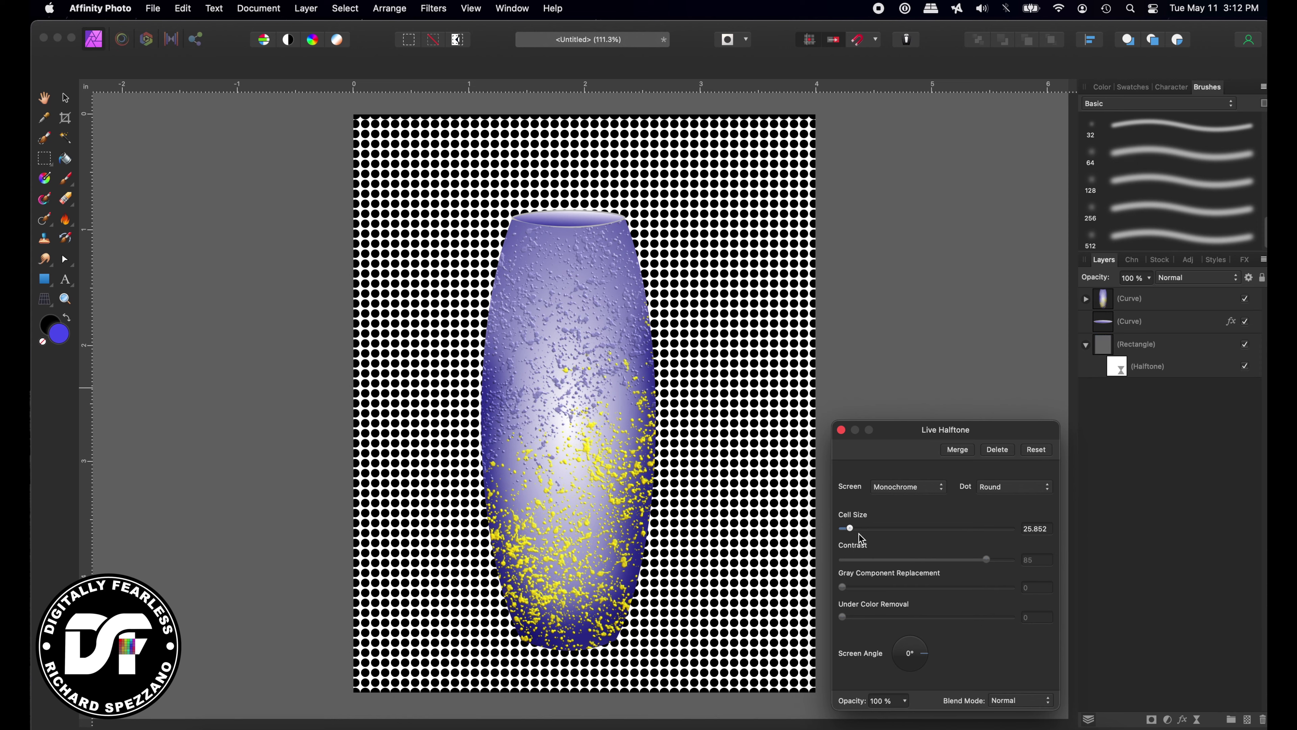
pyautogui.moveTo(854, 530); pyautogui.dragTo(856, 530)
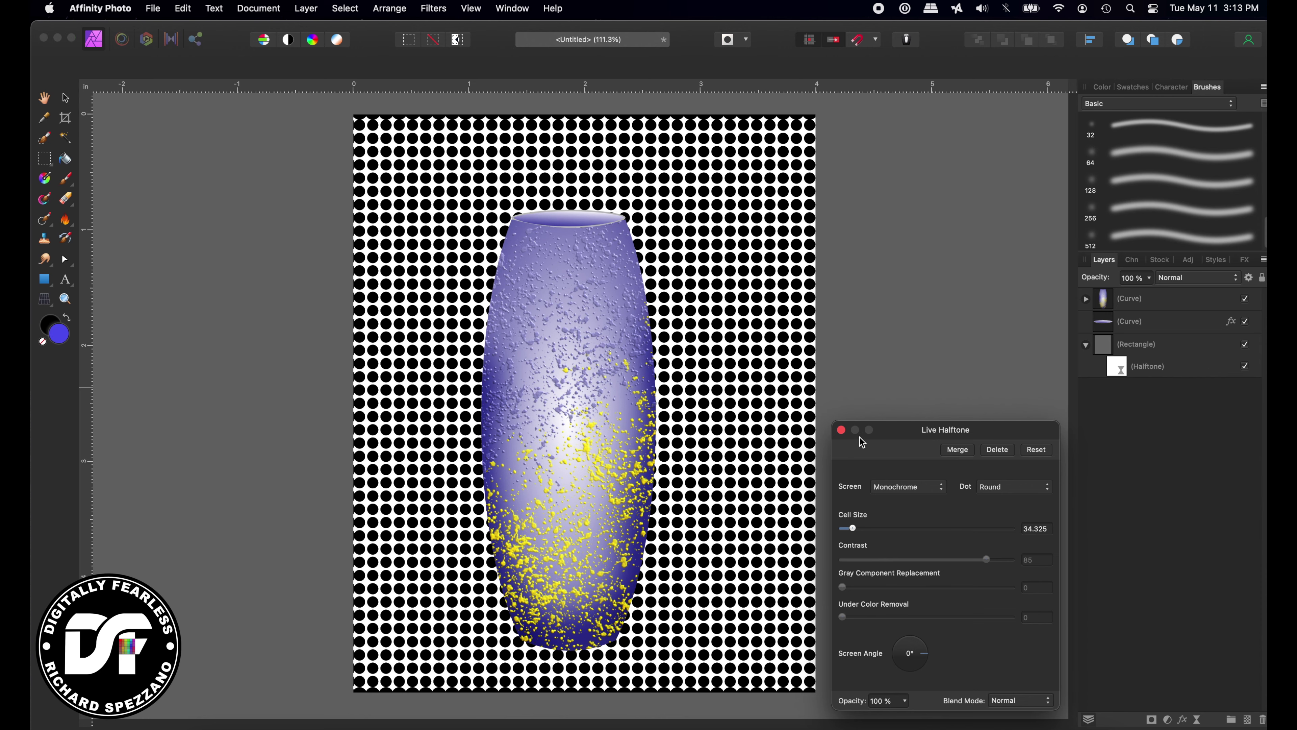
pyautogui.click(842, 431)
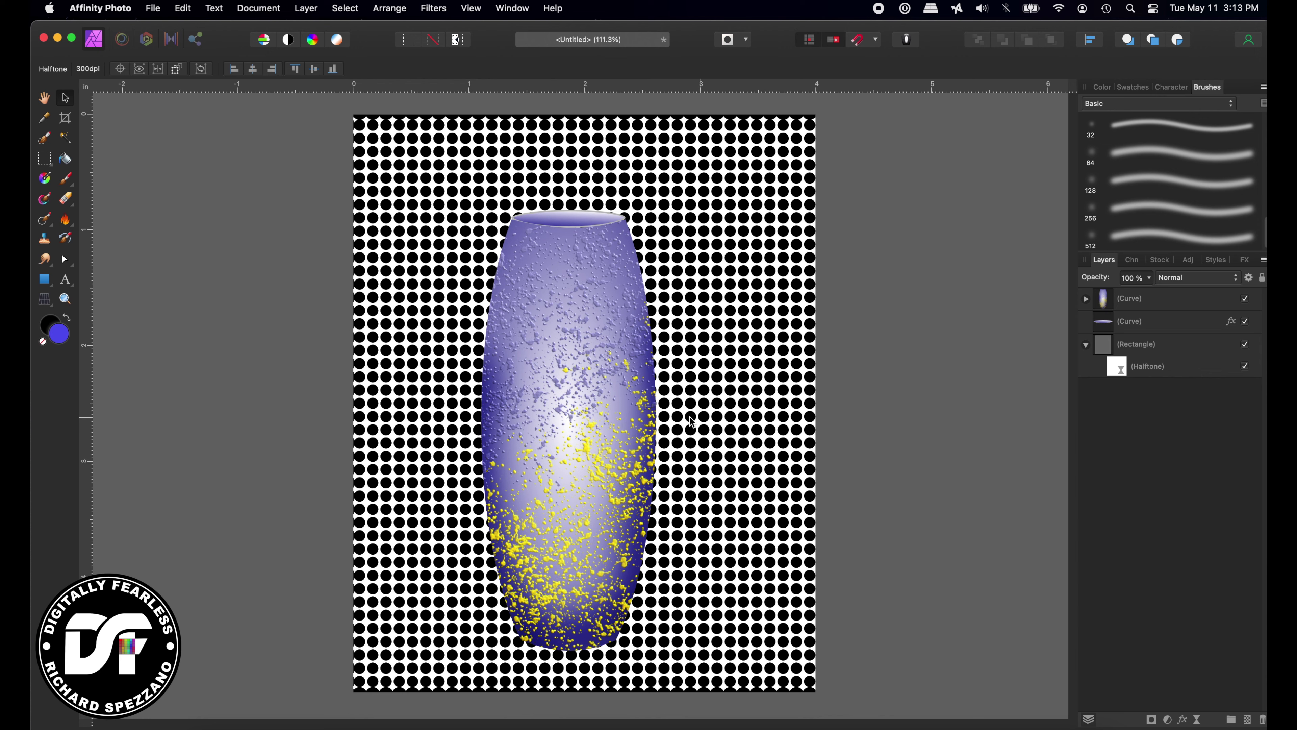
# - Move the vase body and rim curves together slightly up to the page's horizontal centre, and deselect them
pyautogui.click(1112, 325)
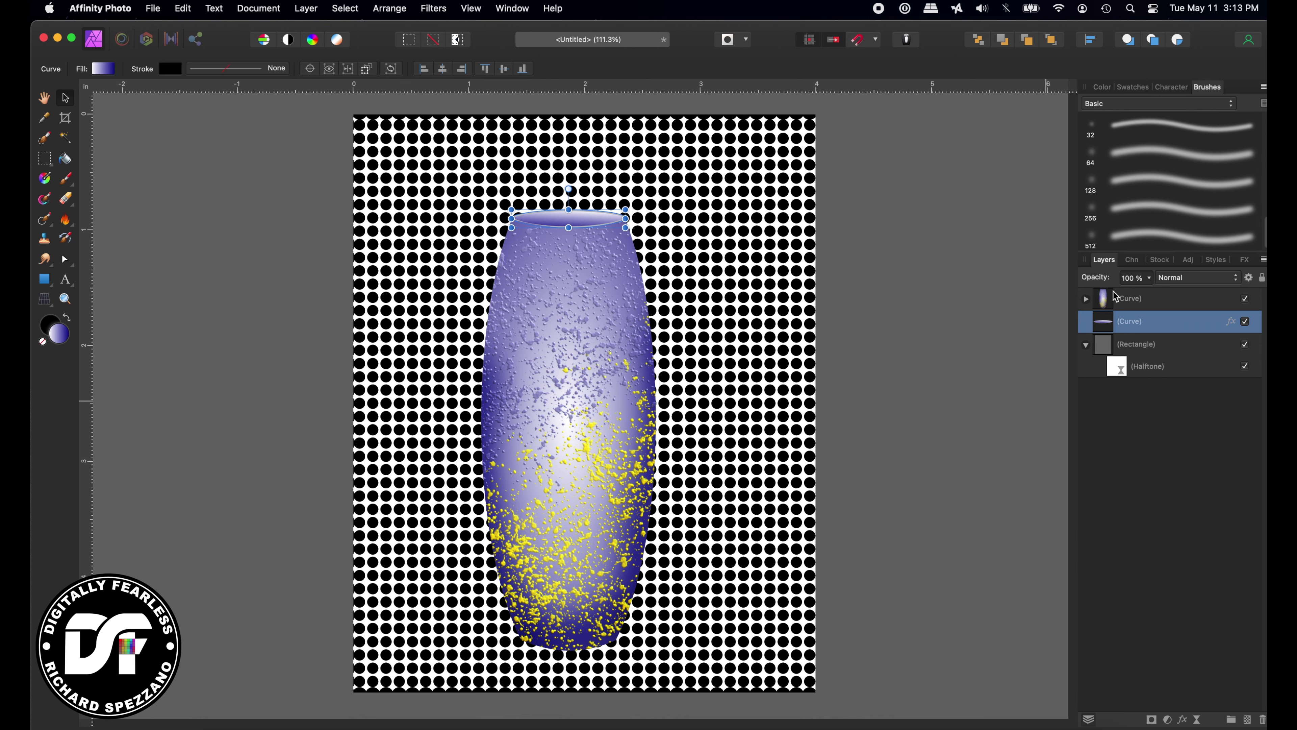
pyautogui.keyDown('shift'); pyautogui.click(1117, 297); pyautogui.keyUp('shift')
pyautogui.moveTo(628, 361); pyautogui.dragTo(626, 339)
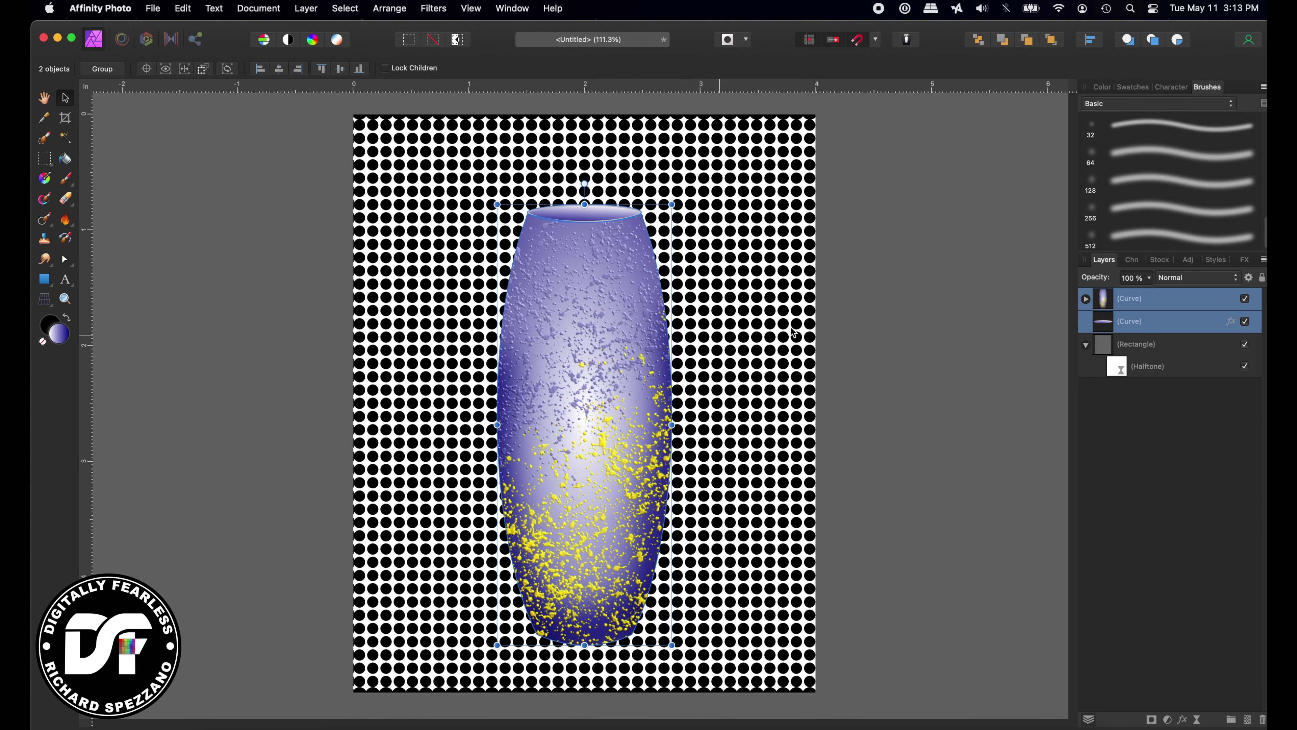
pyautogui.click(930, 316)
# - Rasterize the background rectangle together with its halftone filter into a pixel layer
pyautogui.click(798, 360)
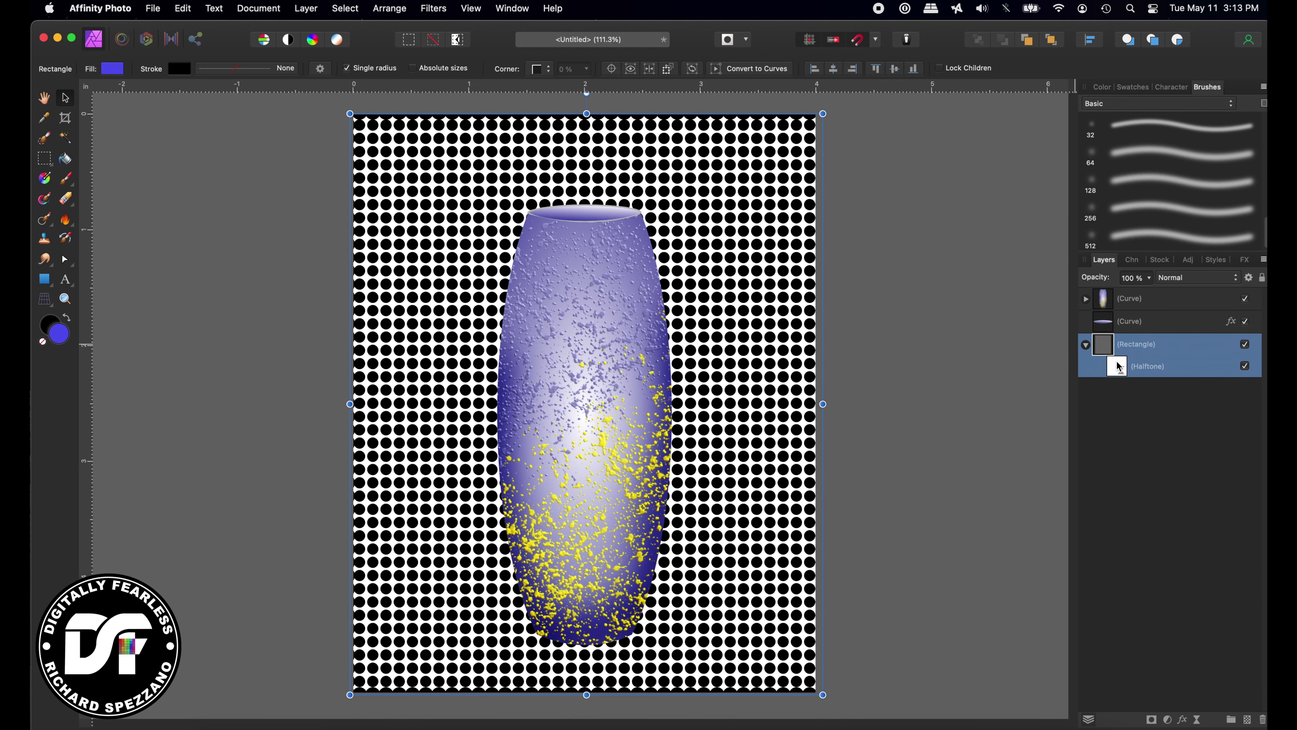
pyautogui.rightClick(1130, 343)
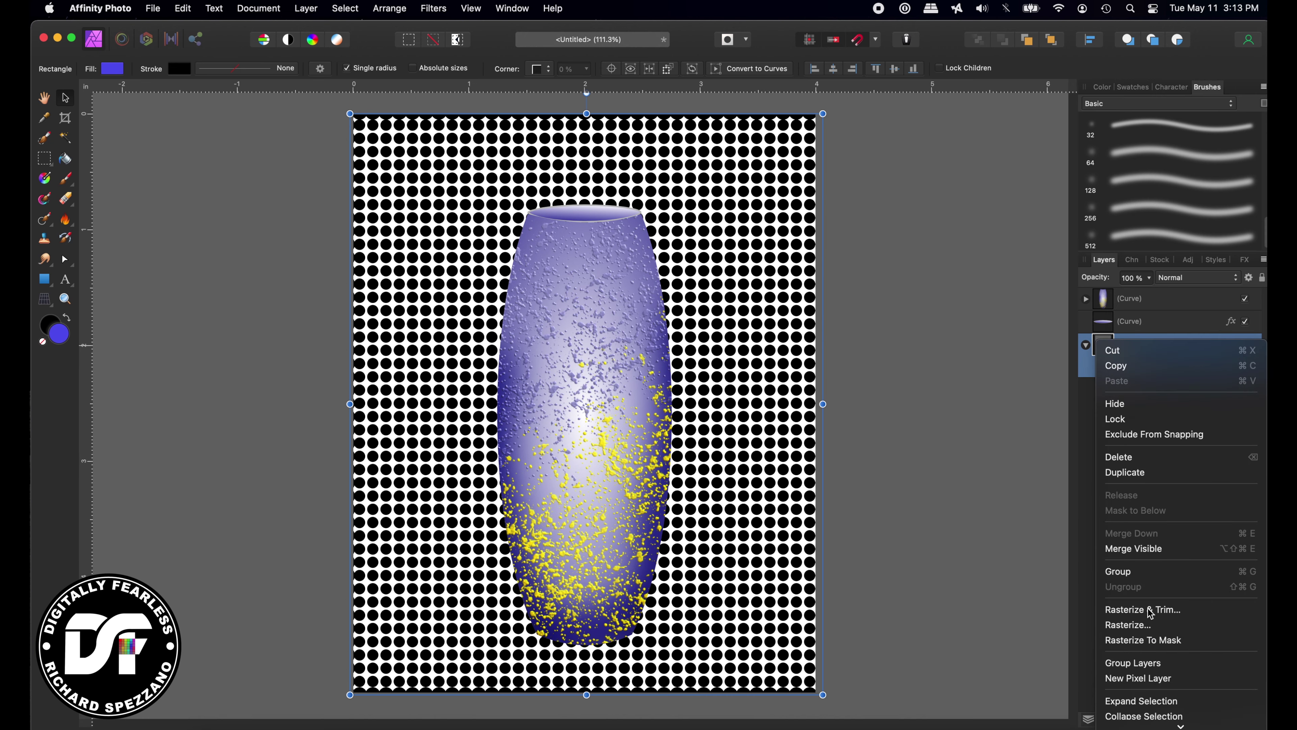
pyautogui.click(1144, 624)
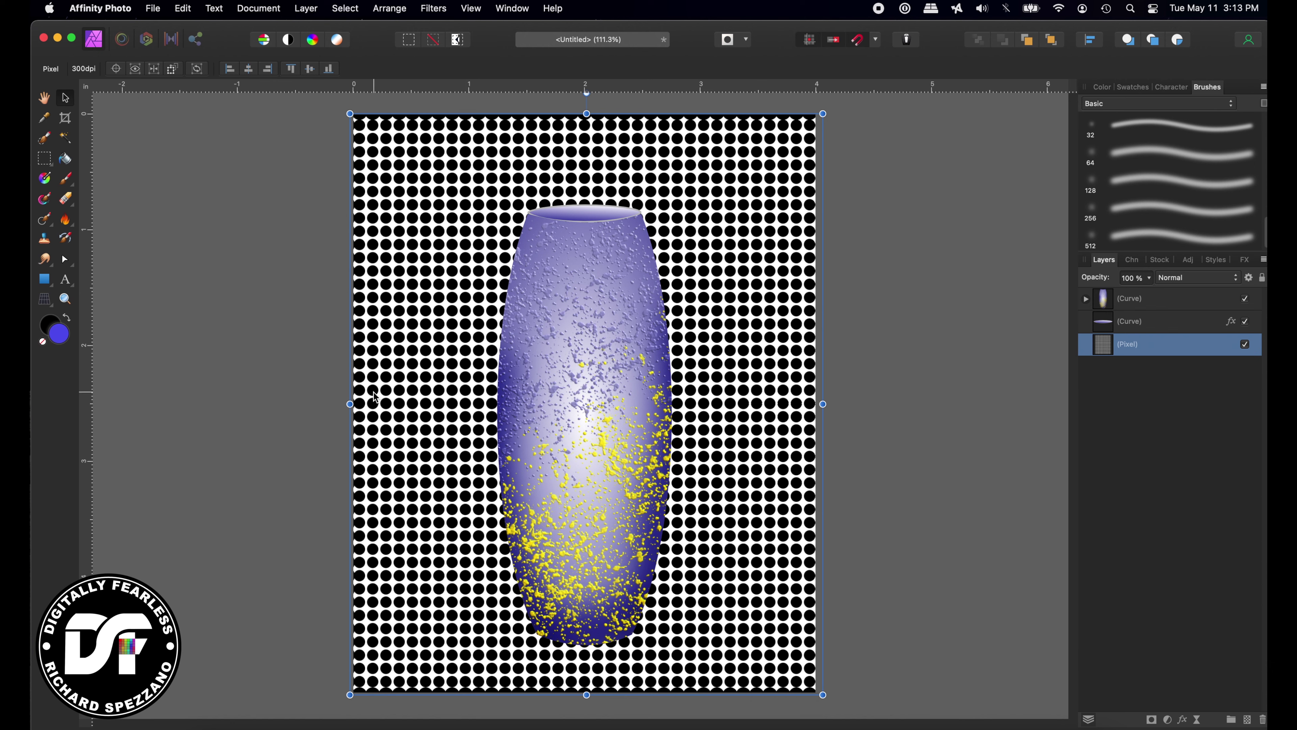
# - Marquee-select the lower part of the dot background, from about the 3 in mark down, and duplicate it to its own pixel layer
pyautogui.keyDown('super'); pyautogui.click(1110, 347); pyautogui.keyUp('super')
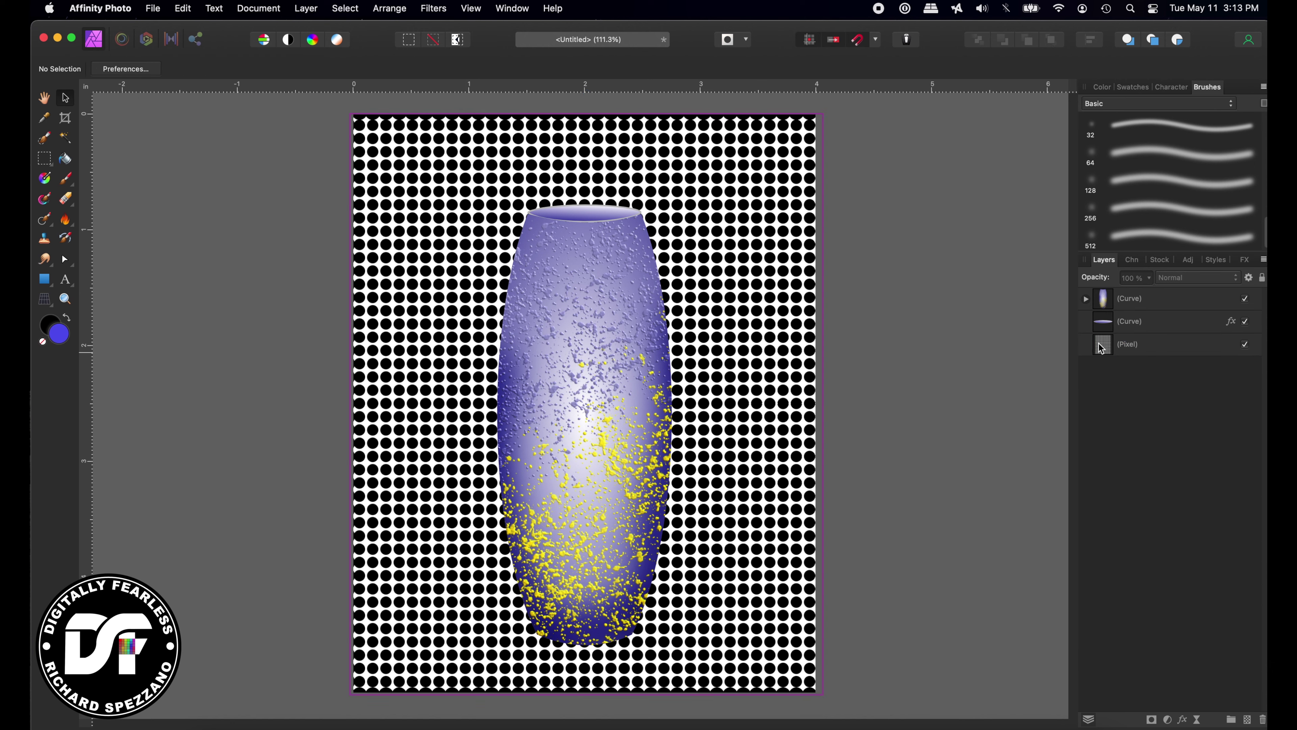
pyautogui.click(1119, 336)
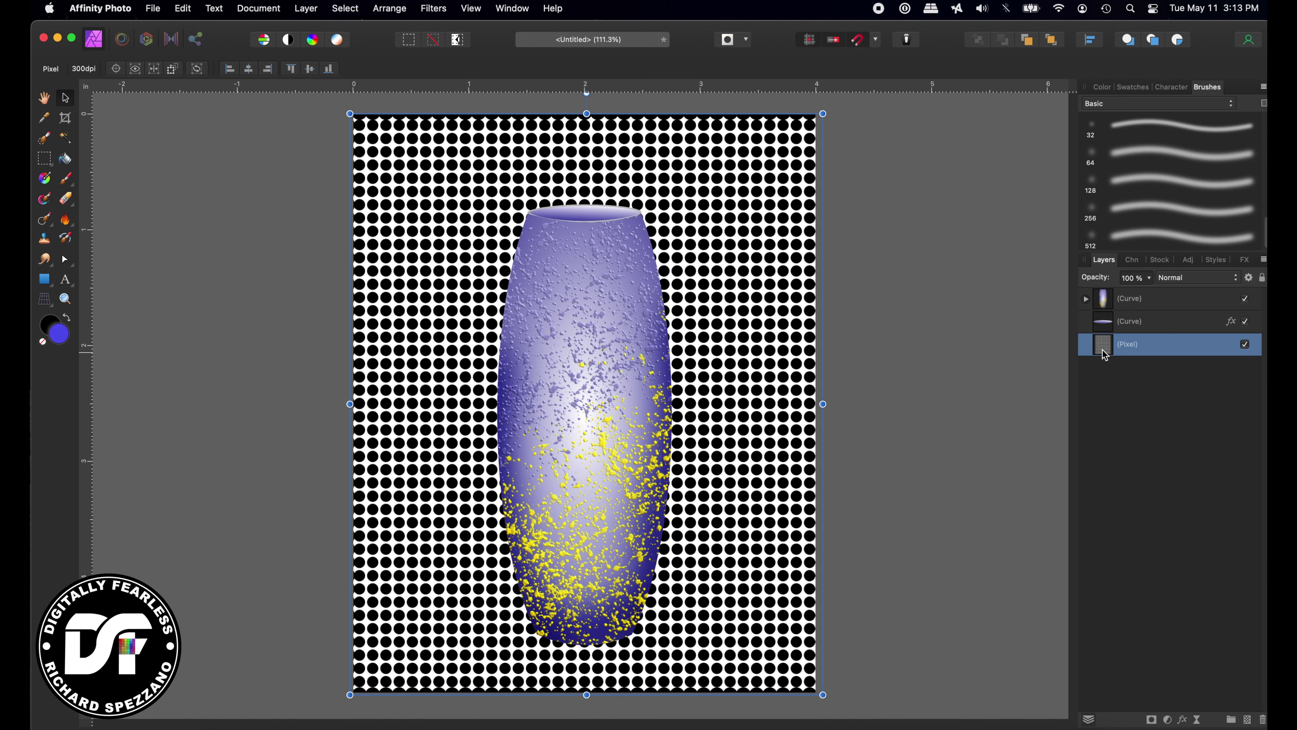
pyautogui.click(45, 159)
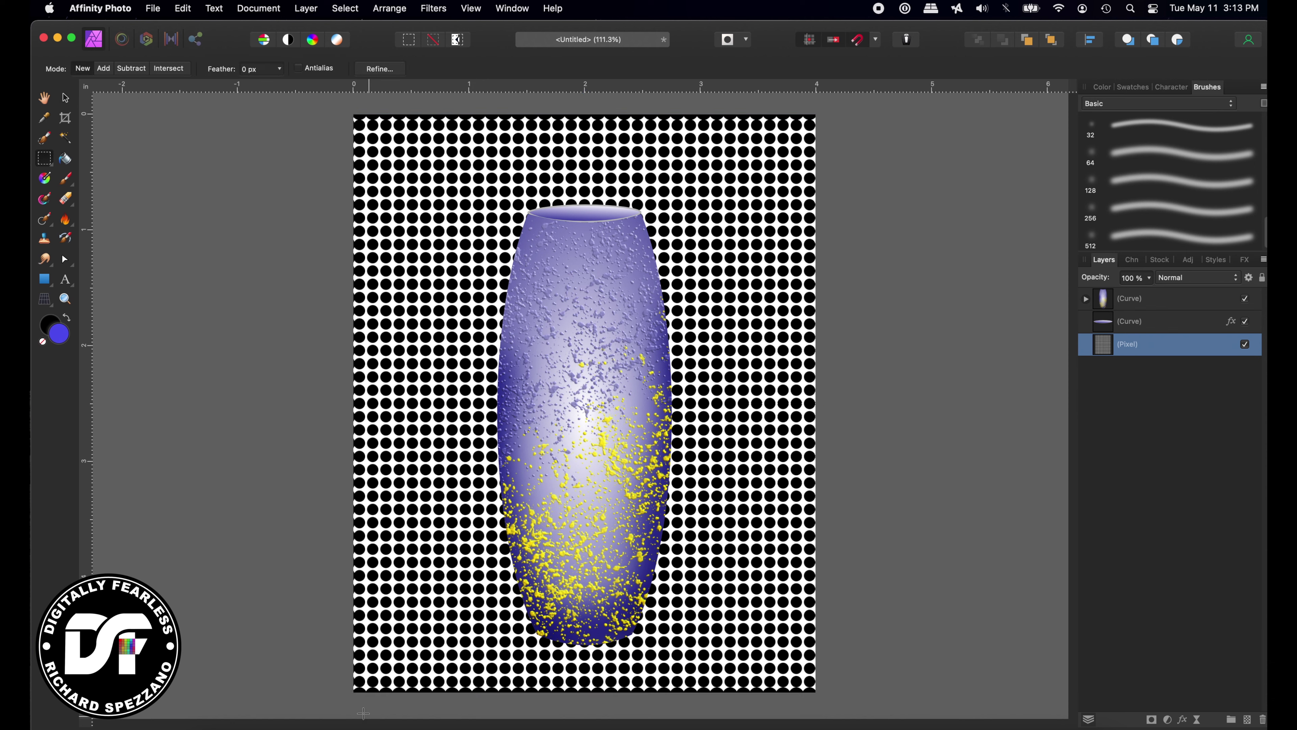
pyautogui.moveTo(656, 627); pyautogui.dragTo(801, 478)
pyautogui.press('super+j')
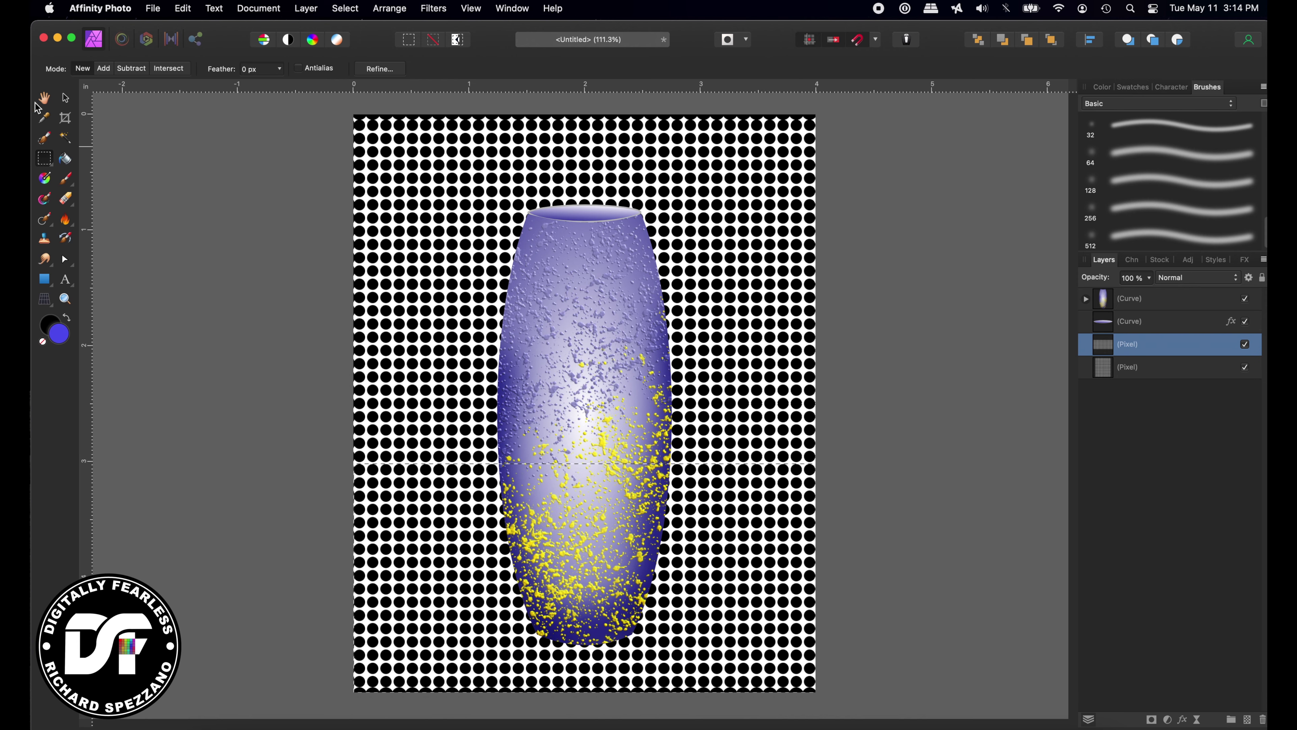
pyautogui.press('v')
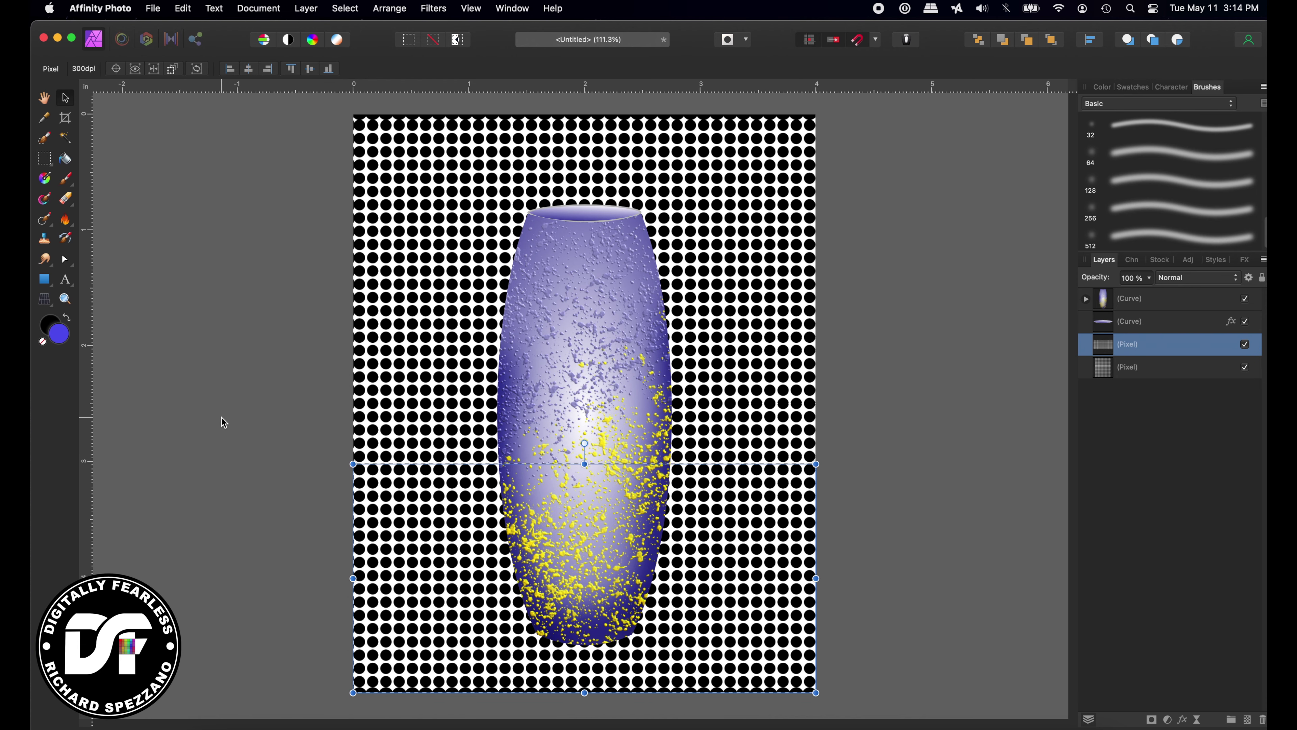
# - Add a live Perspective filter to the lower dot layer and spread its two lower corners far beyond the page sides to form a floor
pyautogui.hotkey('shift', 'Up')
pyautogui.hotkey('shift', 'Up')
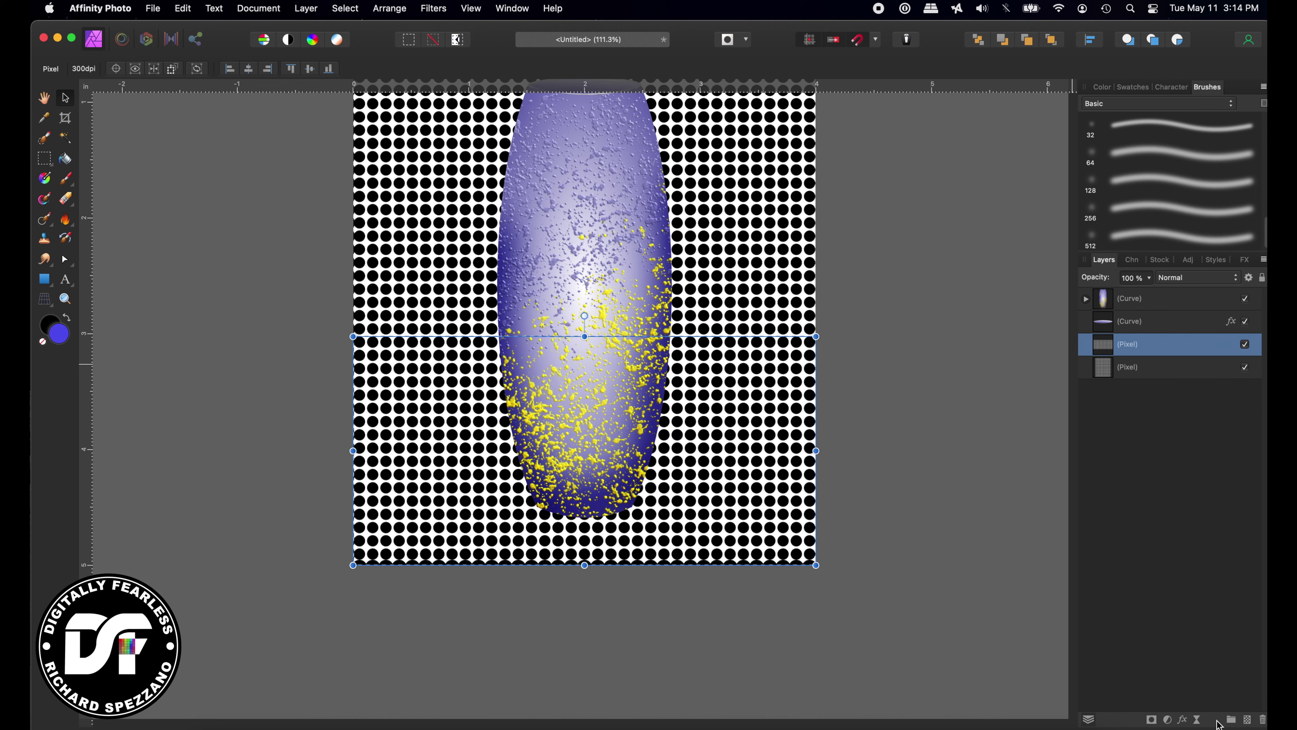
pyautogui.click(1197, 720)
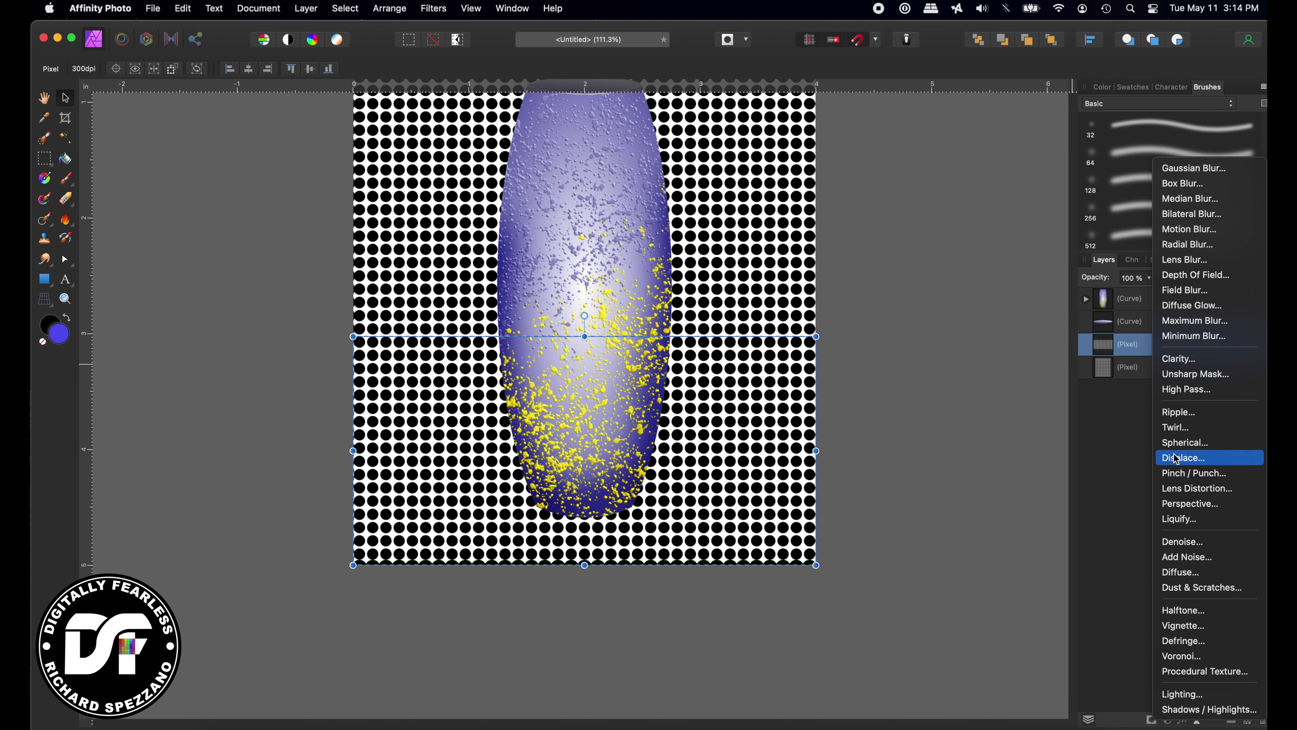
pyautogui.click(1186, 503)
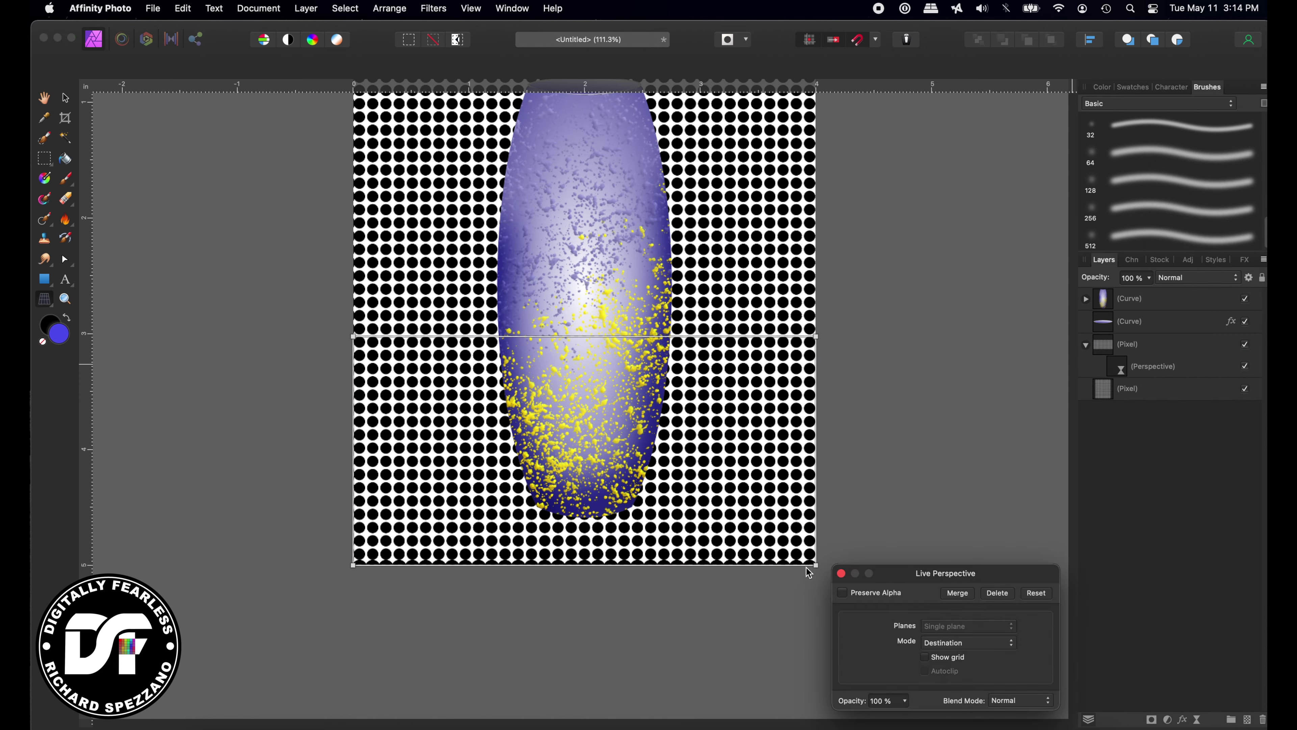
pyautogui.moveTo(815, 565); pyautogui.dragTo(1100, 550)
pyautogui.moveTo(354, 567); pyautogui.dragTo(31, 554)
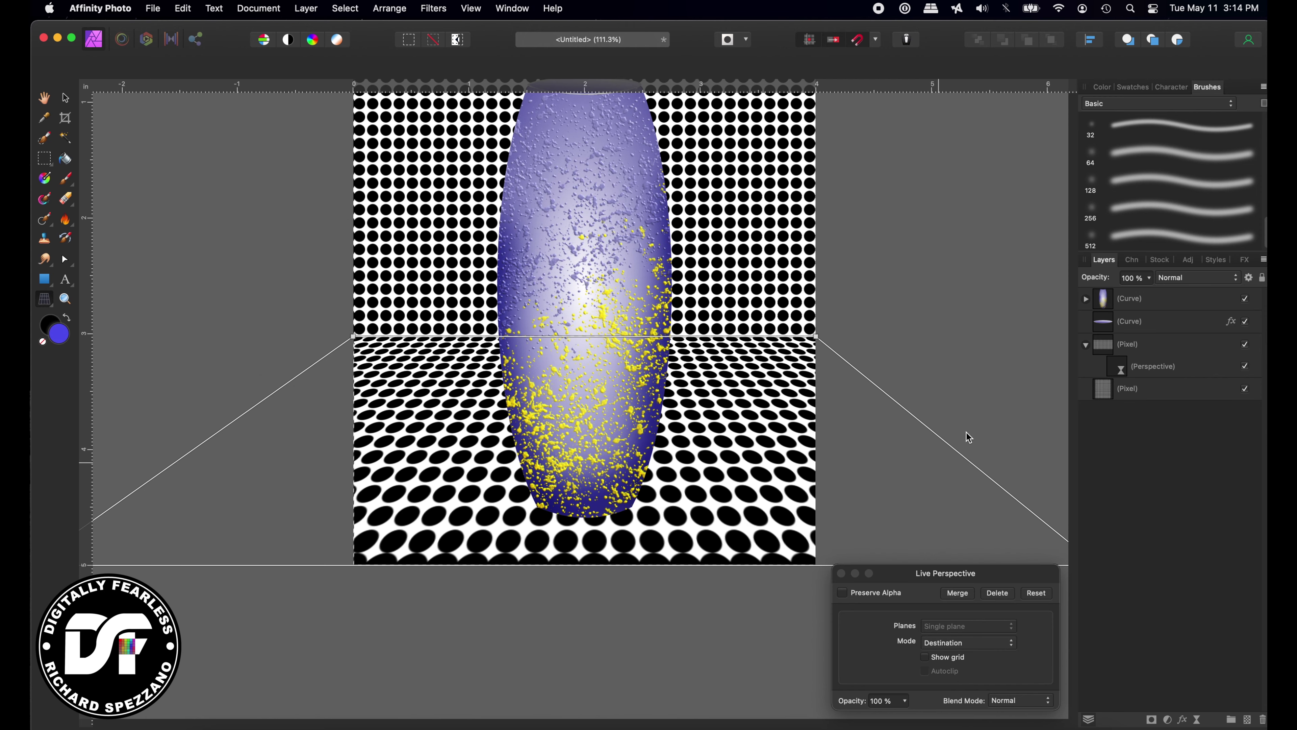
pyautogui.scroll(-2, 967, 344)
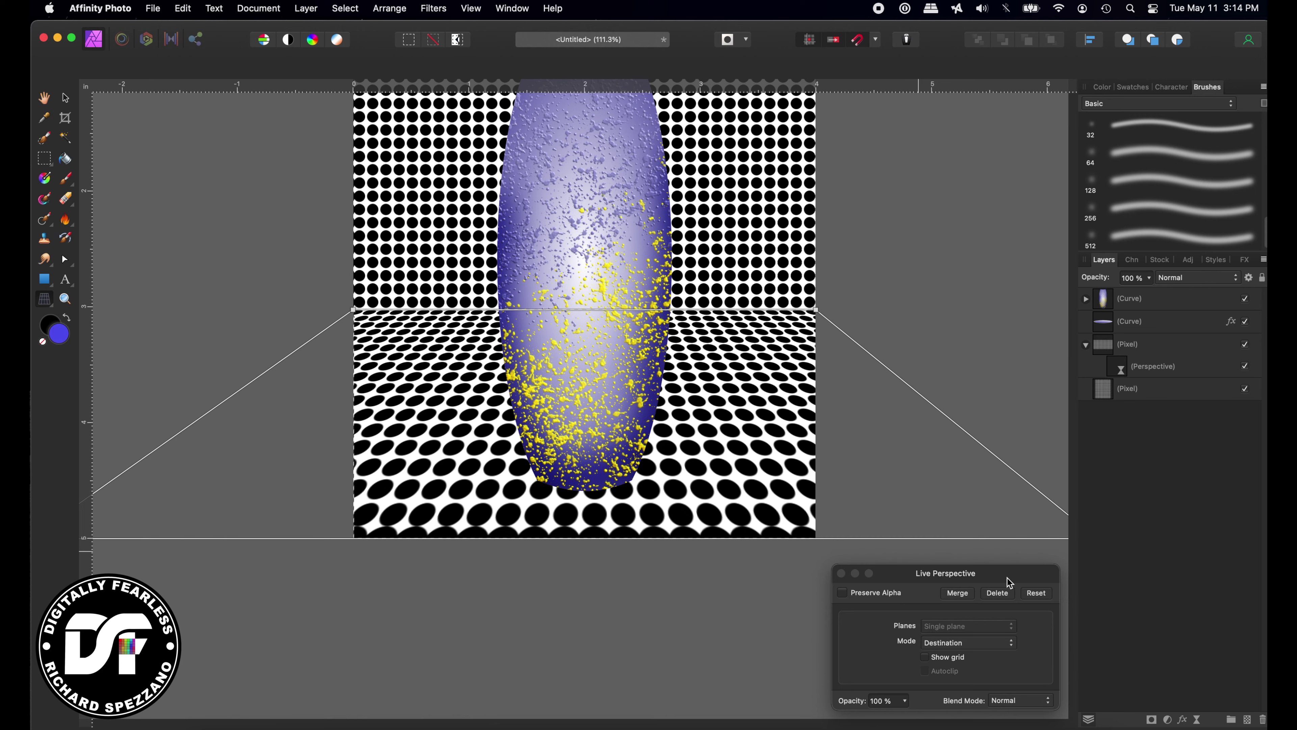
pyautogui.click(840, 574)
pyautogui.scroll(10, 969, 413)
pyautogui.scroll(-4, 851, 573)
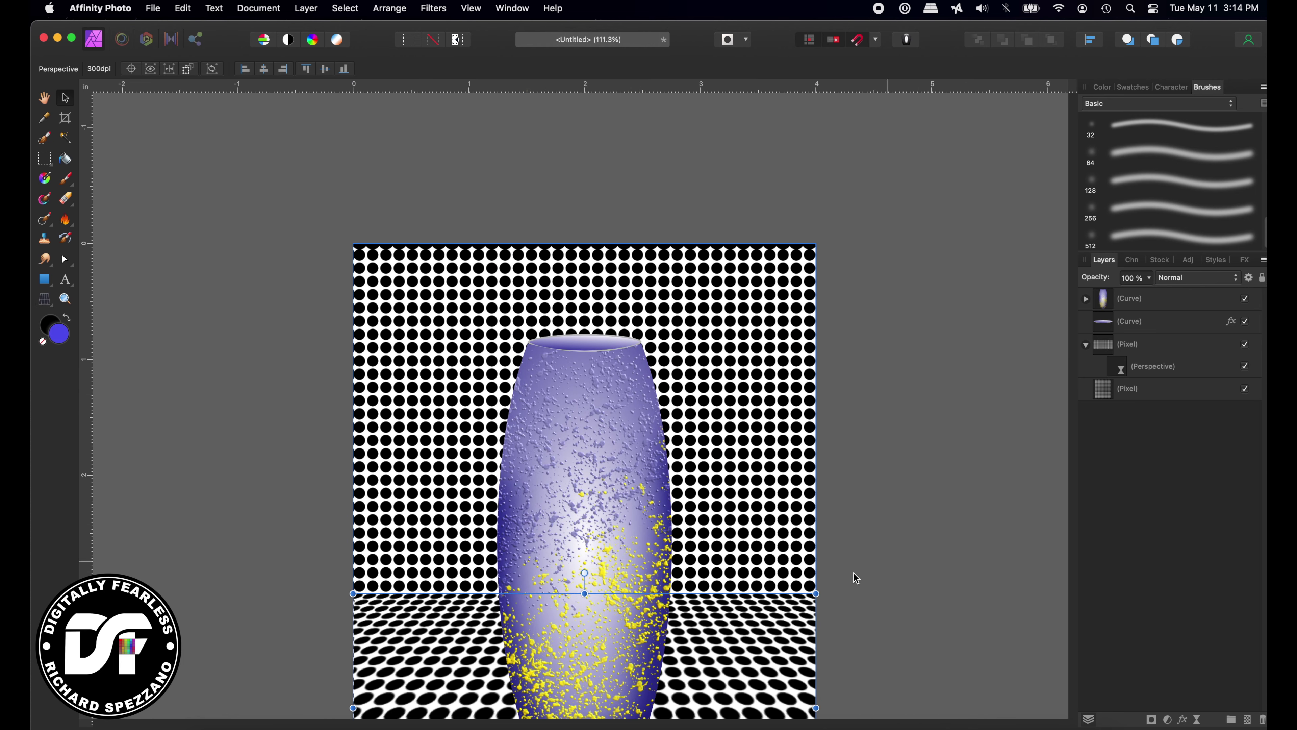
pyautogui.scroll(-5, 863, 450)
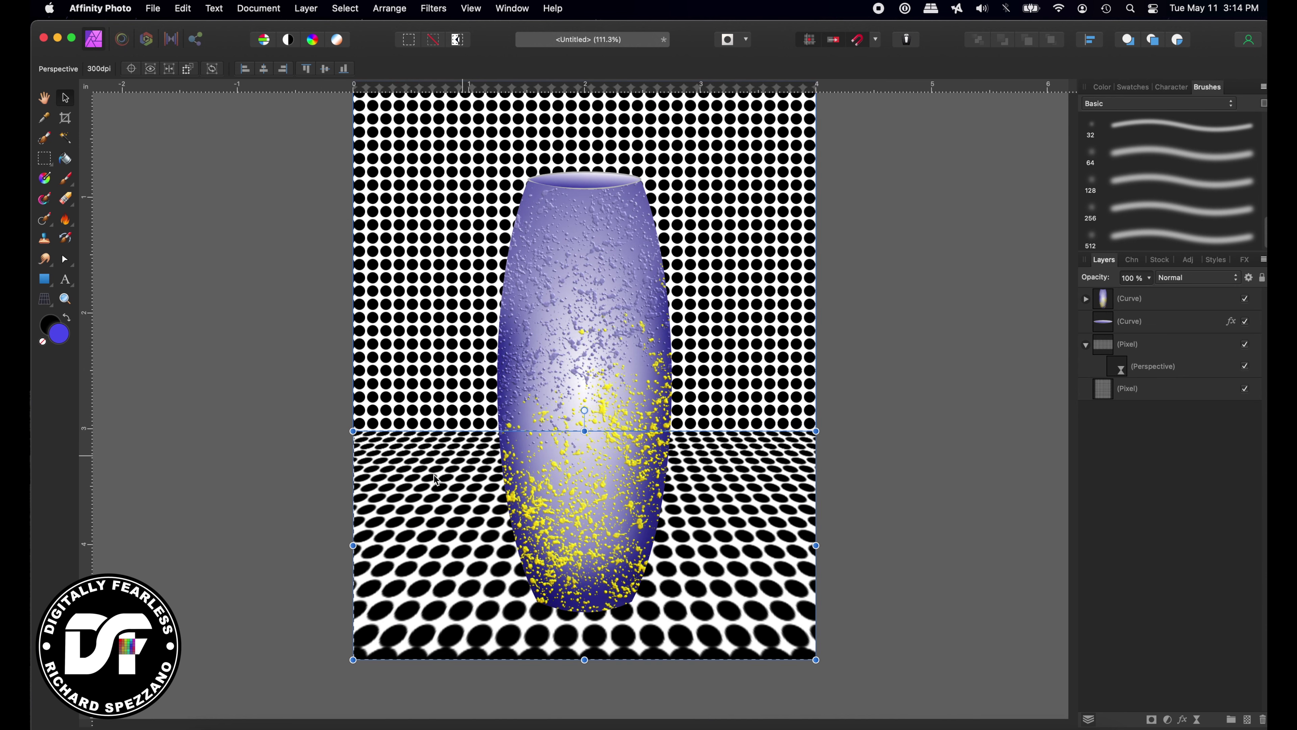
# - Group the perspective floor layer with the dot background layer and rasterize the group into one pixel layer
pyautogui.click(1109, 352)
pyautogui.keyDown('shift'); pyautogui.click(1106, 396); pyautogui.keyUp('shift')
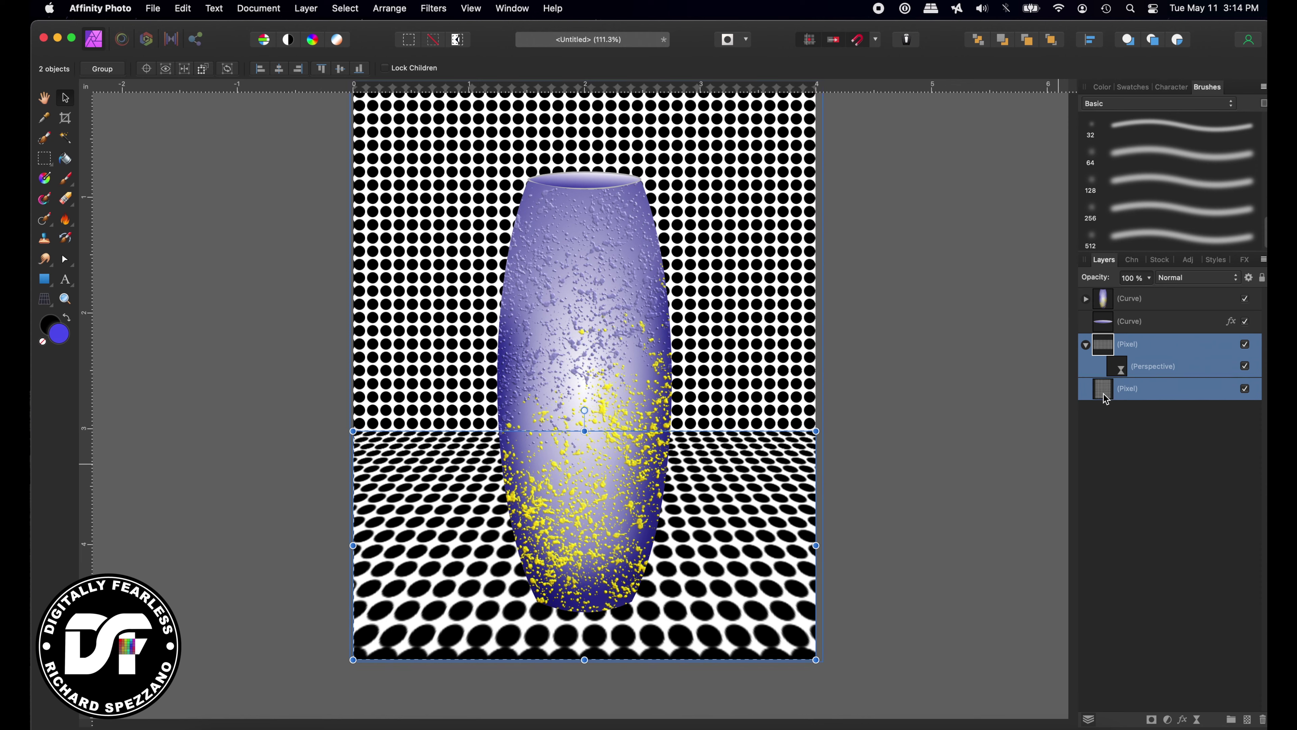
pyautogui.press('super+g')
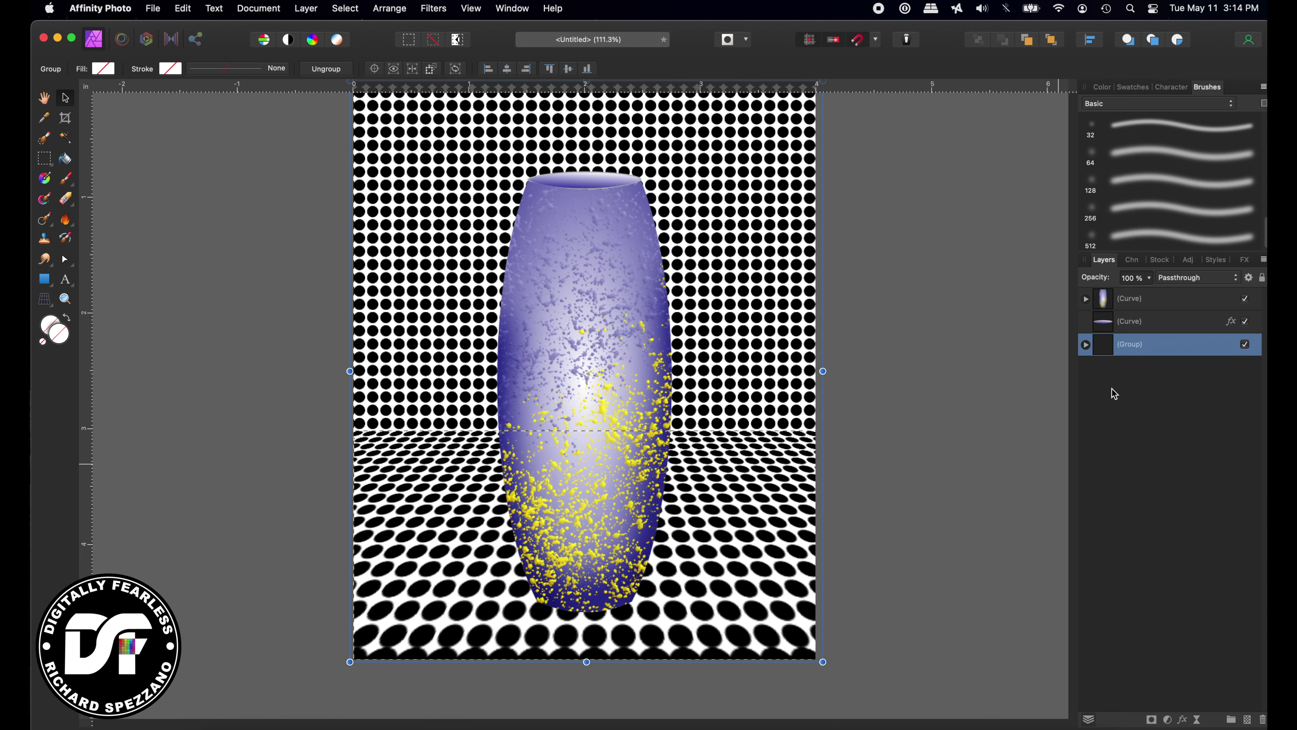
pyautogui.rightClick(1137, 352)
pyautogui.click(1146, 630)
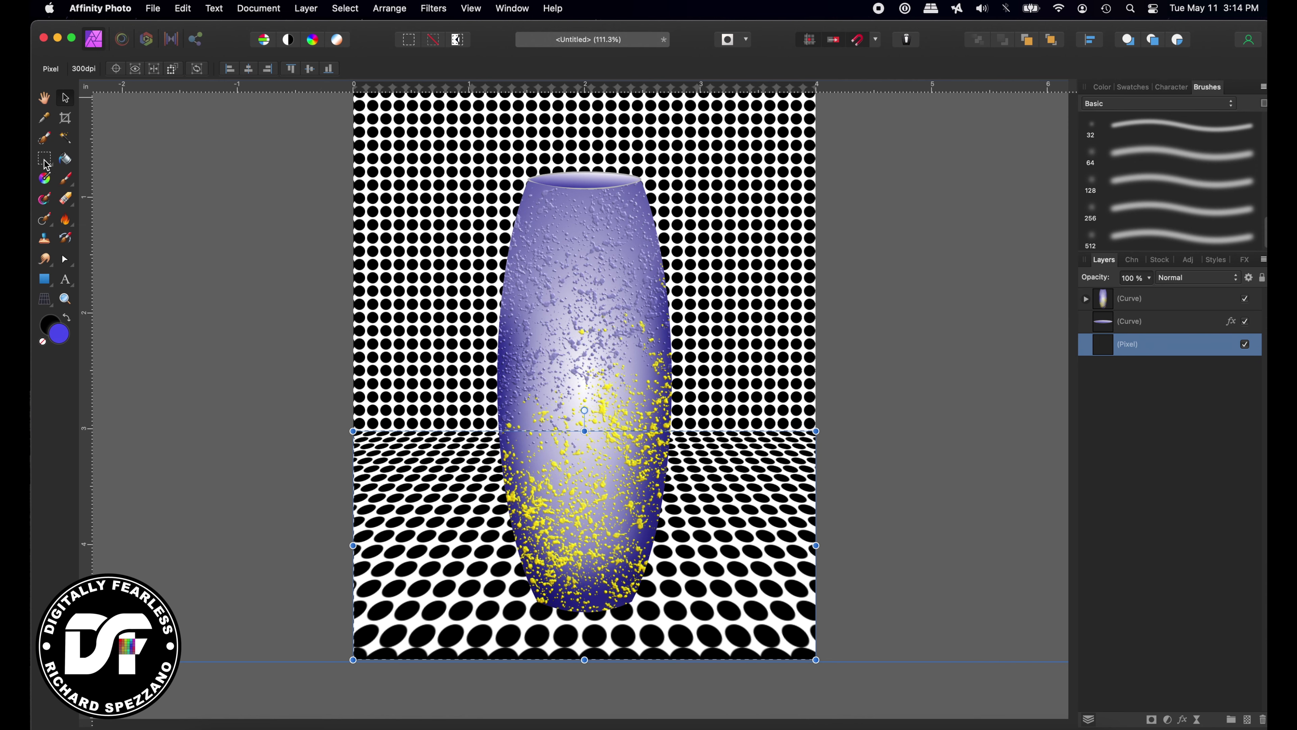
# - Draw a blue rectangle covering the whole page, above the dot background and below the vase curves
pyautogui.click(44, 278)
pyautogui.moveTo(362, 168)
pyautogui.mouseDown()
pyautogui.moveTo(825, 610)
pyautogui.moveTo(818, 717)
pyautogui.moveTo(811, 348)
pyautogui.moveTo(799, 348)
pyautogui.moveTo(815, 379)
pyautogui.mouseUp()
pyautogui.scroll(-5, 849, 726)
pyautogui.scroll(5, 868, 347)
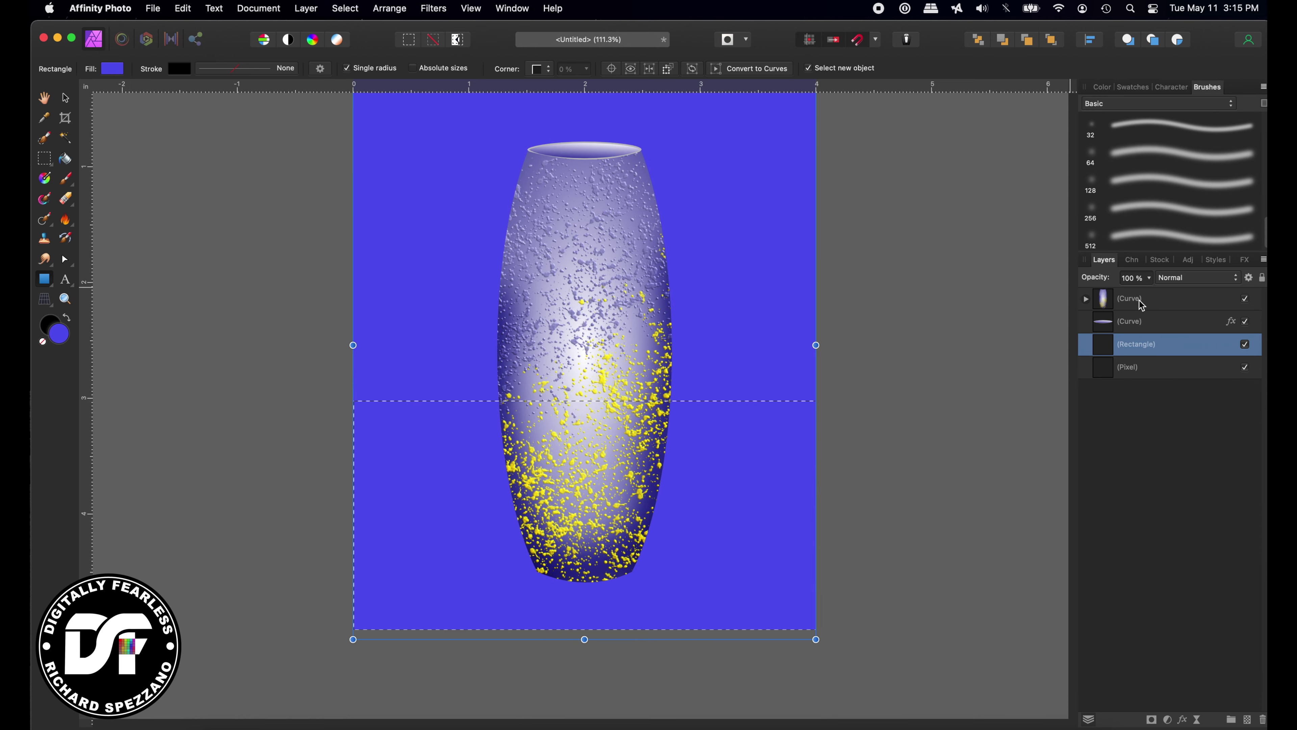
# - Set the blue rectangle's blend mode to Lighter Color
pyautogui.click(1186, 282)
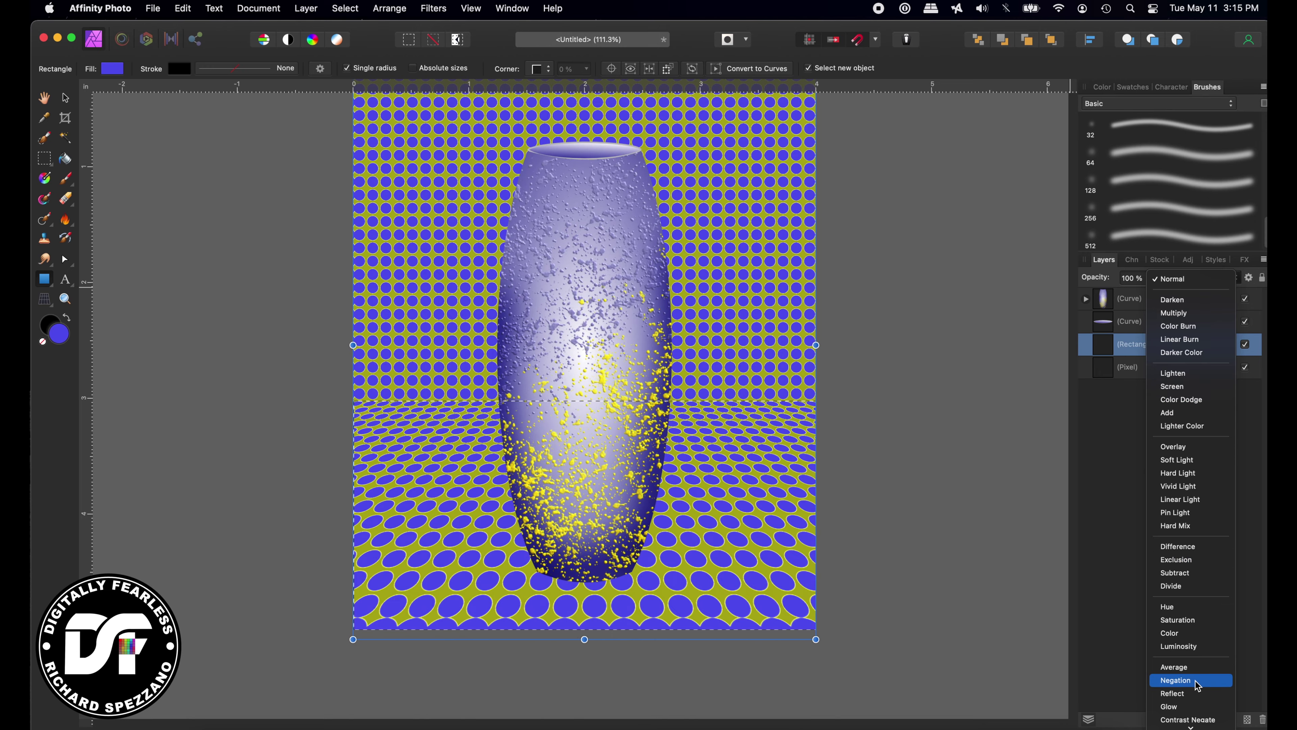
pyautogui.click(1168, 427)
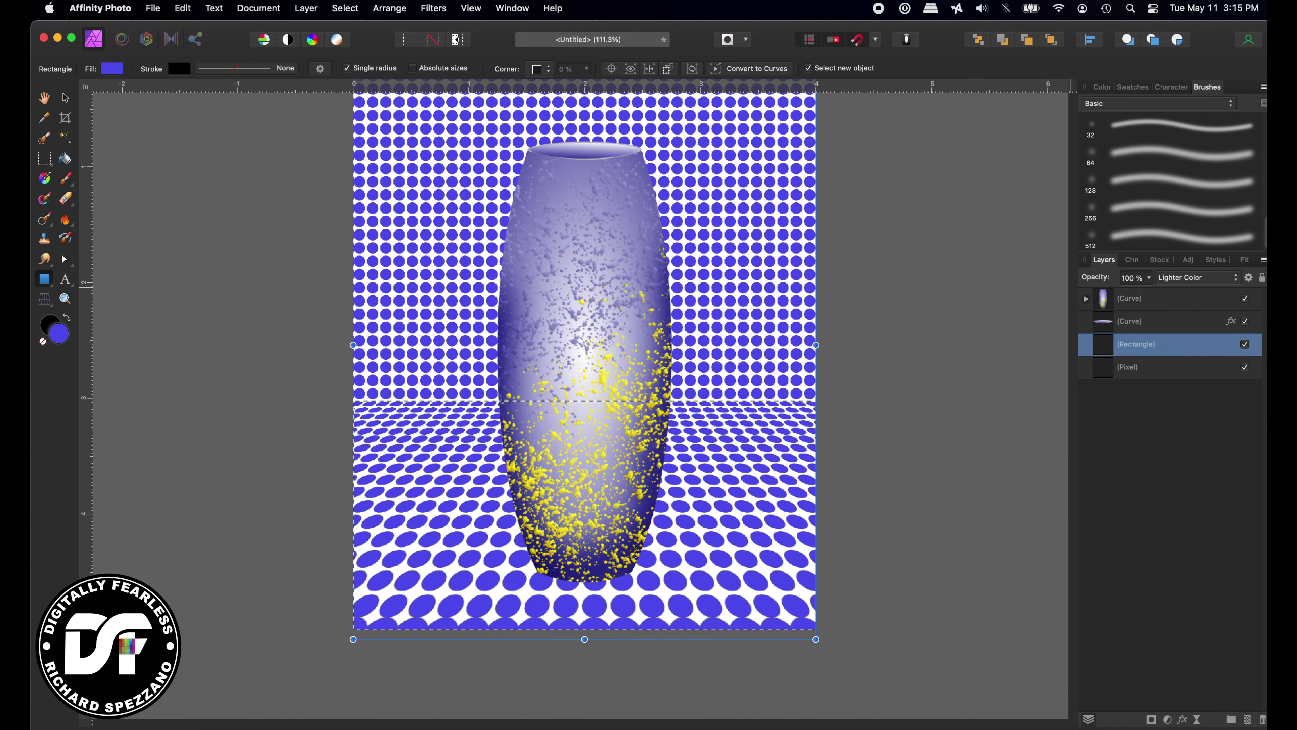
pyautogui.scroll(2, 800, 458)
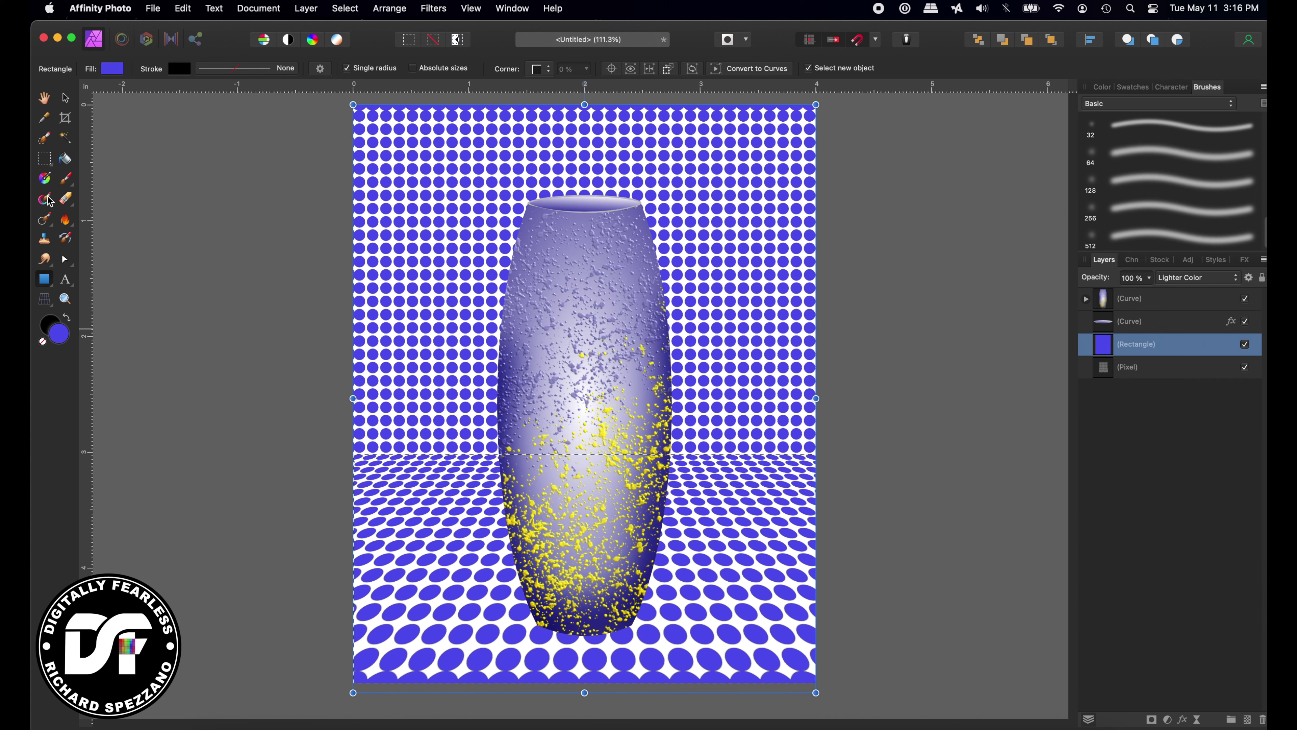
# - Add a pixel layer above the blue rectangle and paint a soft, straight black stroke along the line where wall and floor meet
pyautogui.click(66, 183)
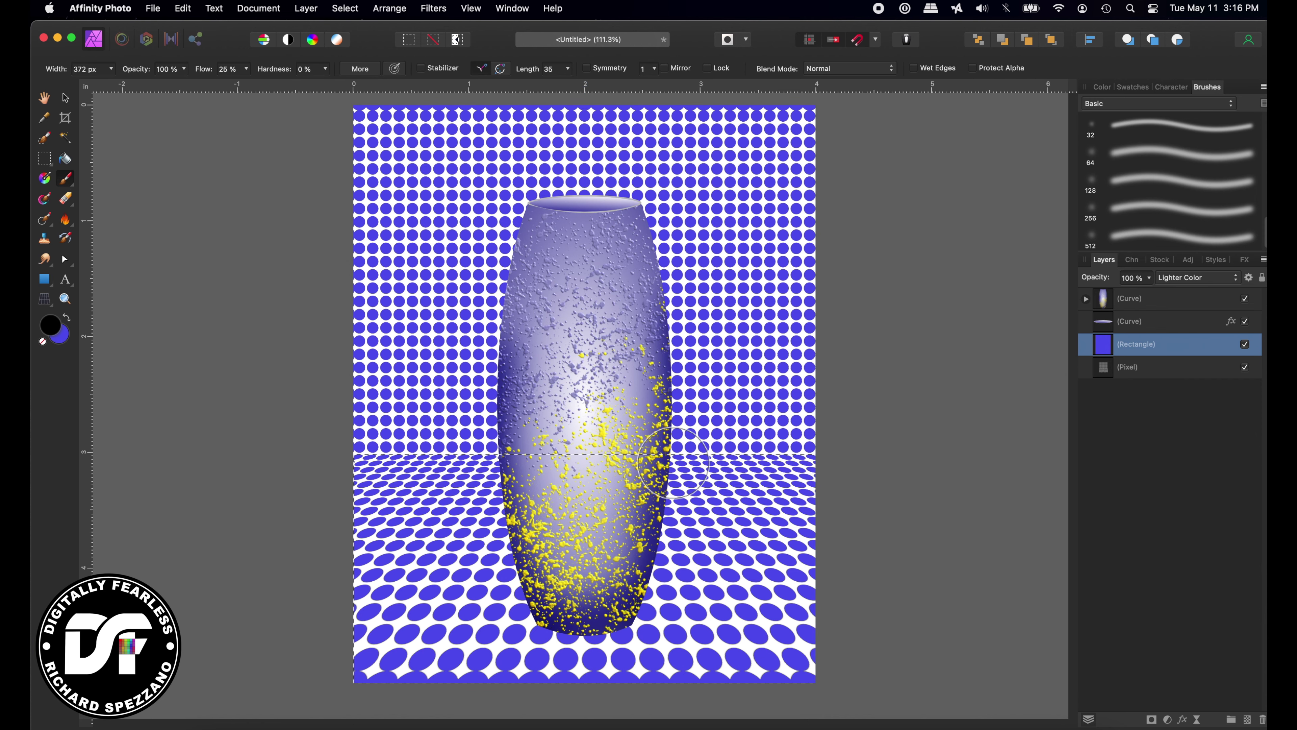
pyautogui.click(1247, 720)
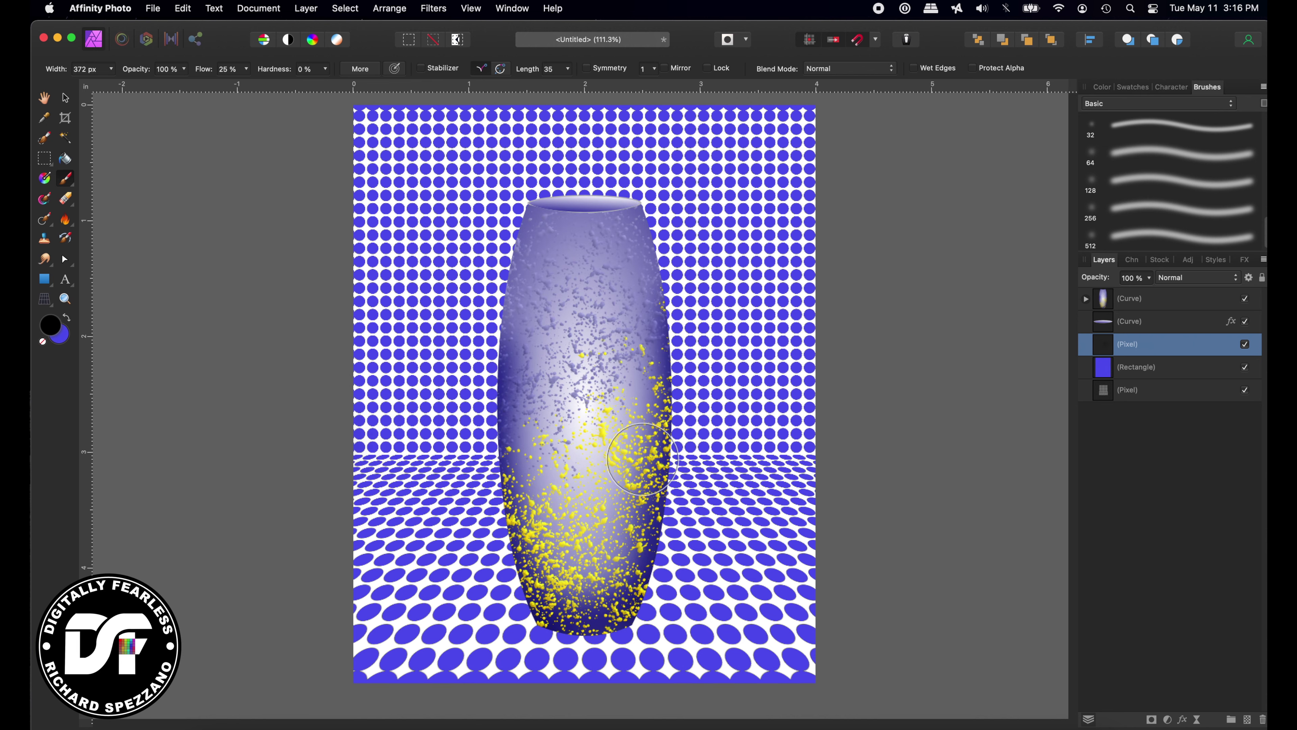
pyautogui.keyDown('shift'); pyautogui.click(855, 456); pyautogui.keyUp('shift')
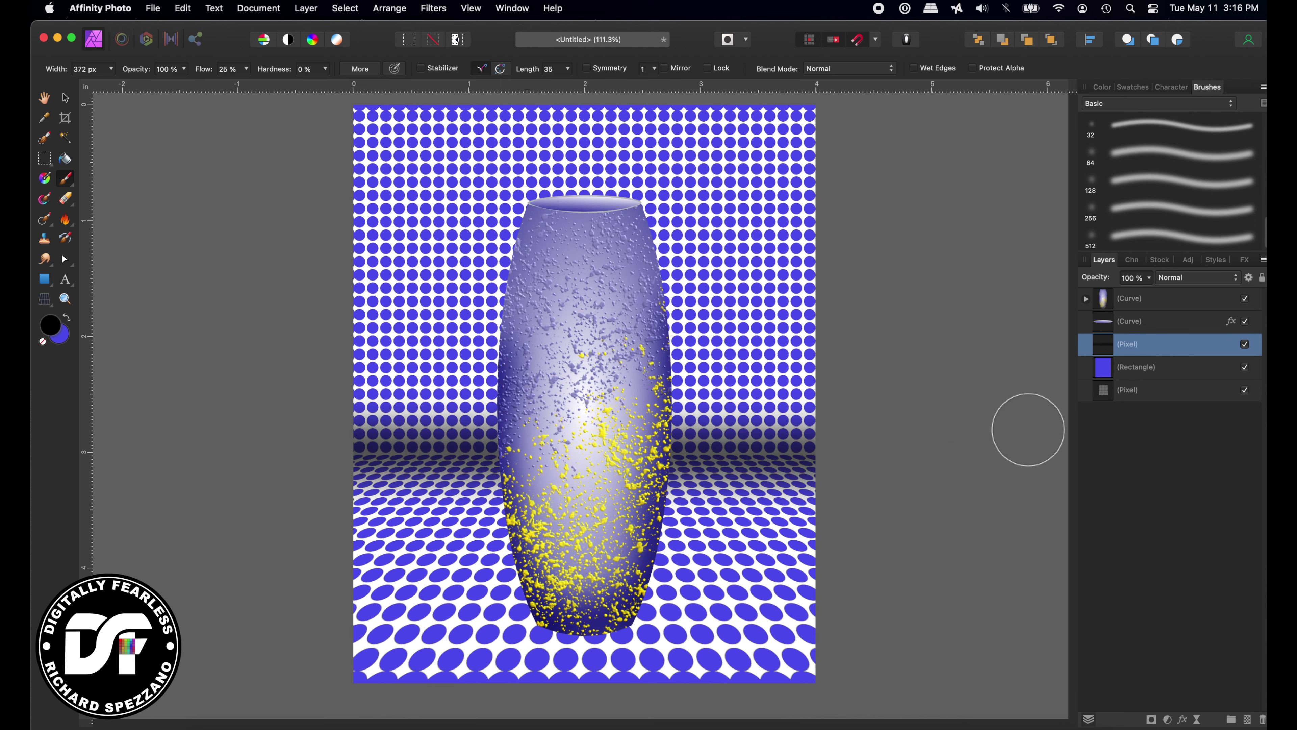
# - Set the black shadow band's blend mode to Multiply and stretch it vertically over more of the wall and floor
pyautogui.click(65, 97)
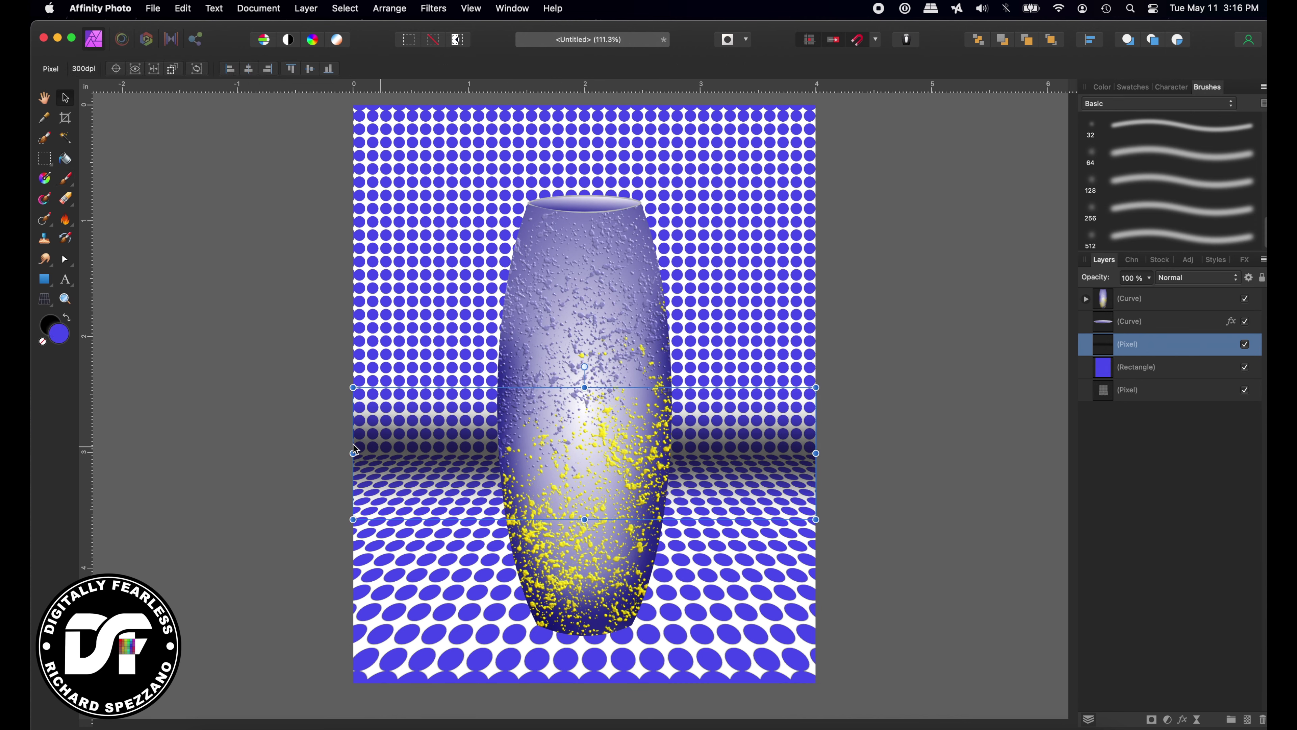
pyautogui.click(1182, 279)
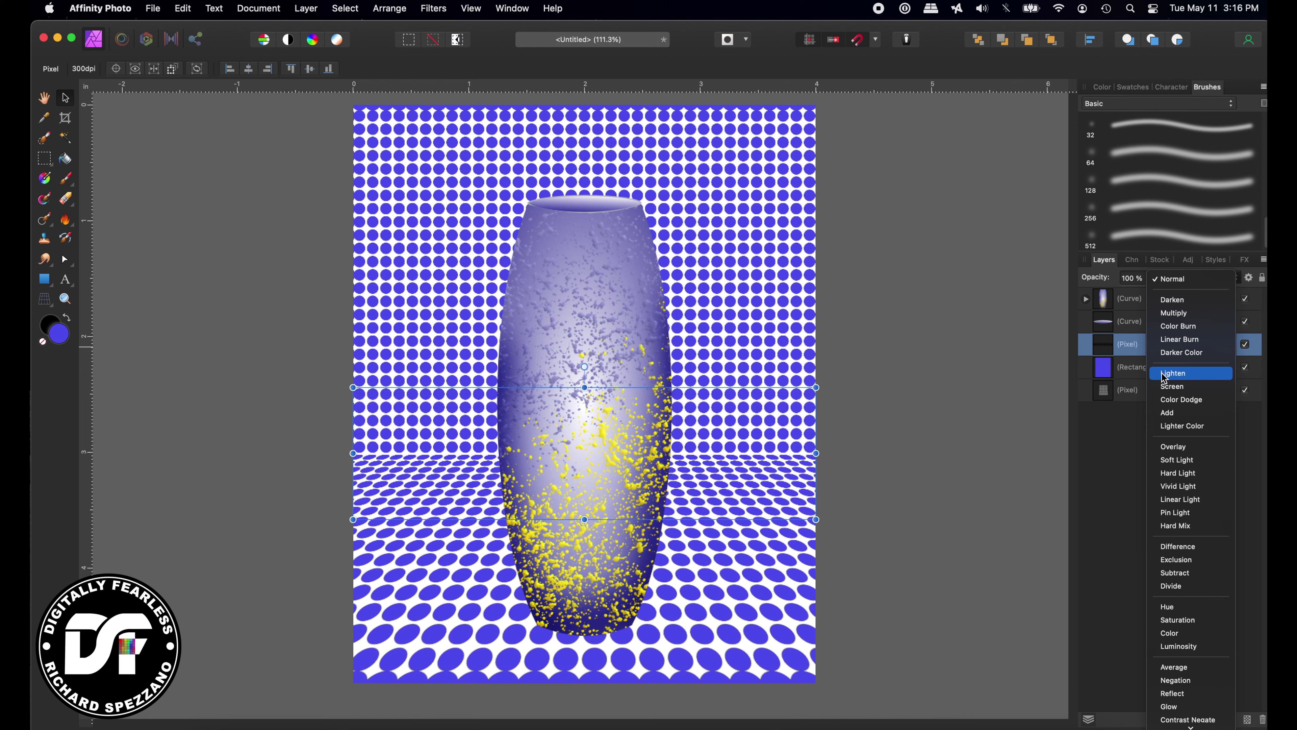
pyautogui.click(1166, 312)
pyautogui.moveTo(584, 520); pyautogui.dragTo(585, 543)
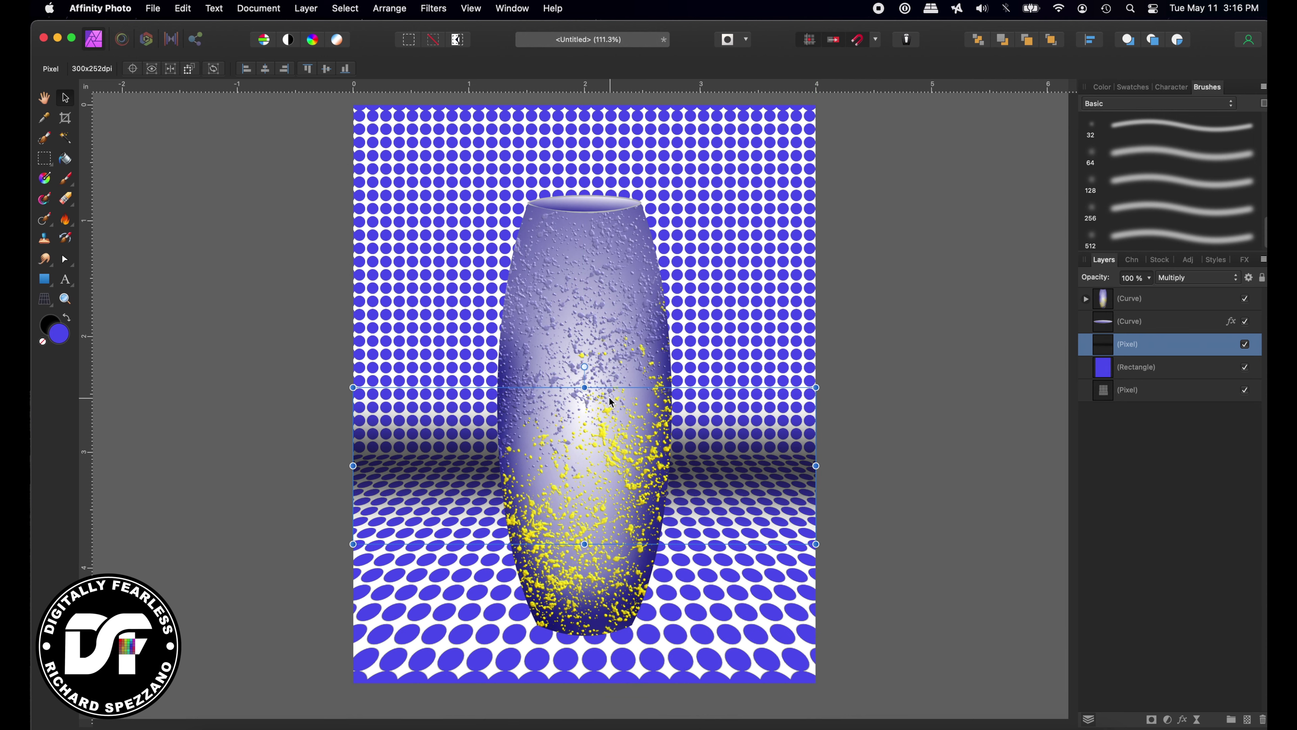
pyautogui.moveTo(585, 388); pyautogui.dragTo(584, 332)
pyautogui.moveTo(585, 560); pyautogui.dragTo(585, 569)
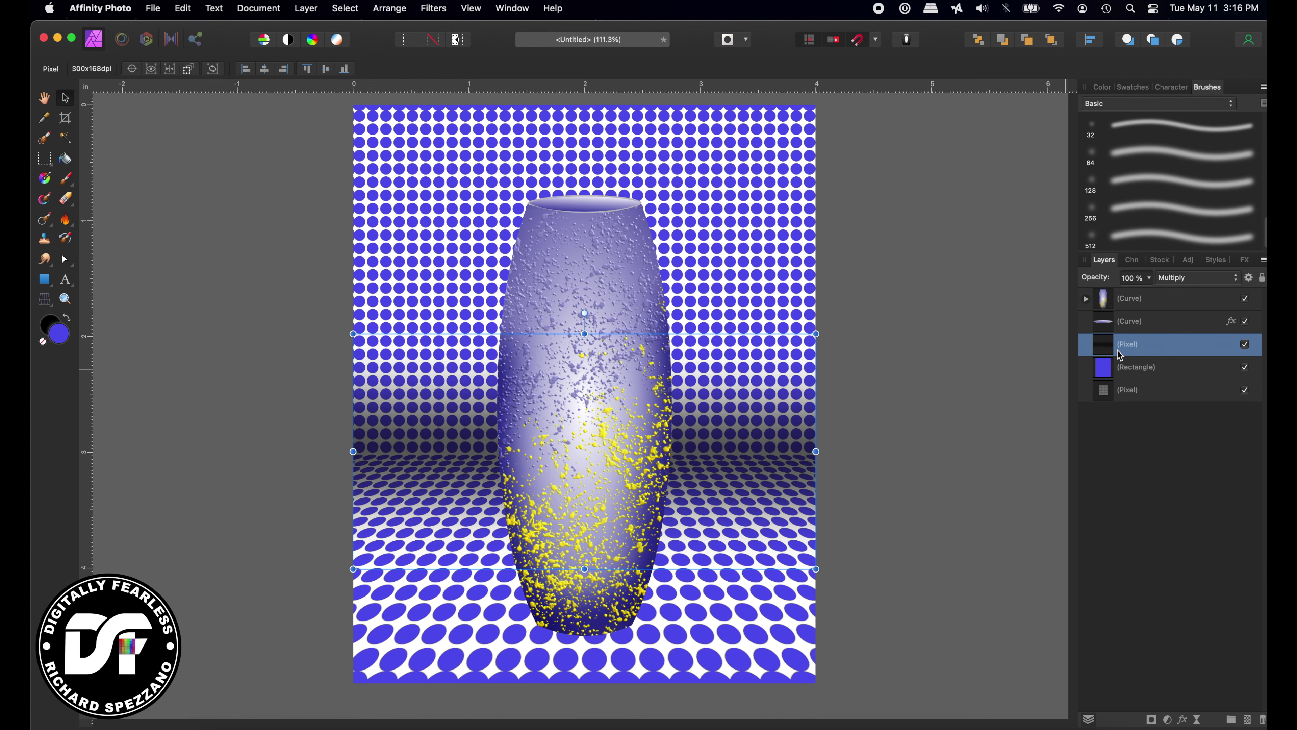
# - Apply a Gaussian Blur layer effect with a 9.5 px radius to the shadow band
pyautogui.click(1183, 720)
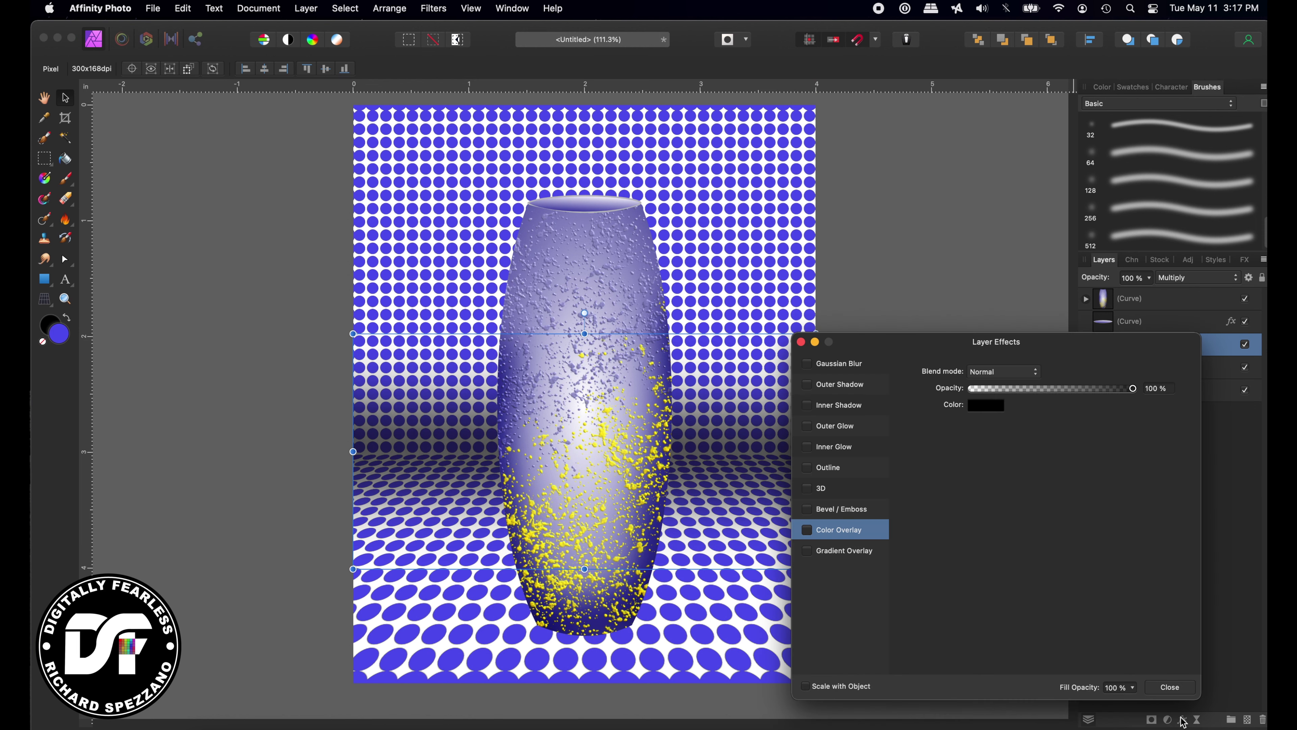
pyautogui.click(814, 364)
pyautogui.moveTo(976, 378); pyautogui.dragTo(1039, 375)
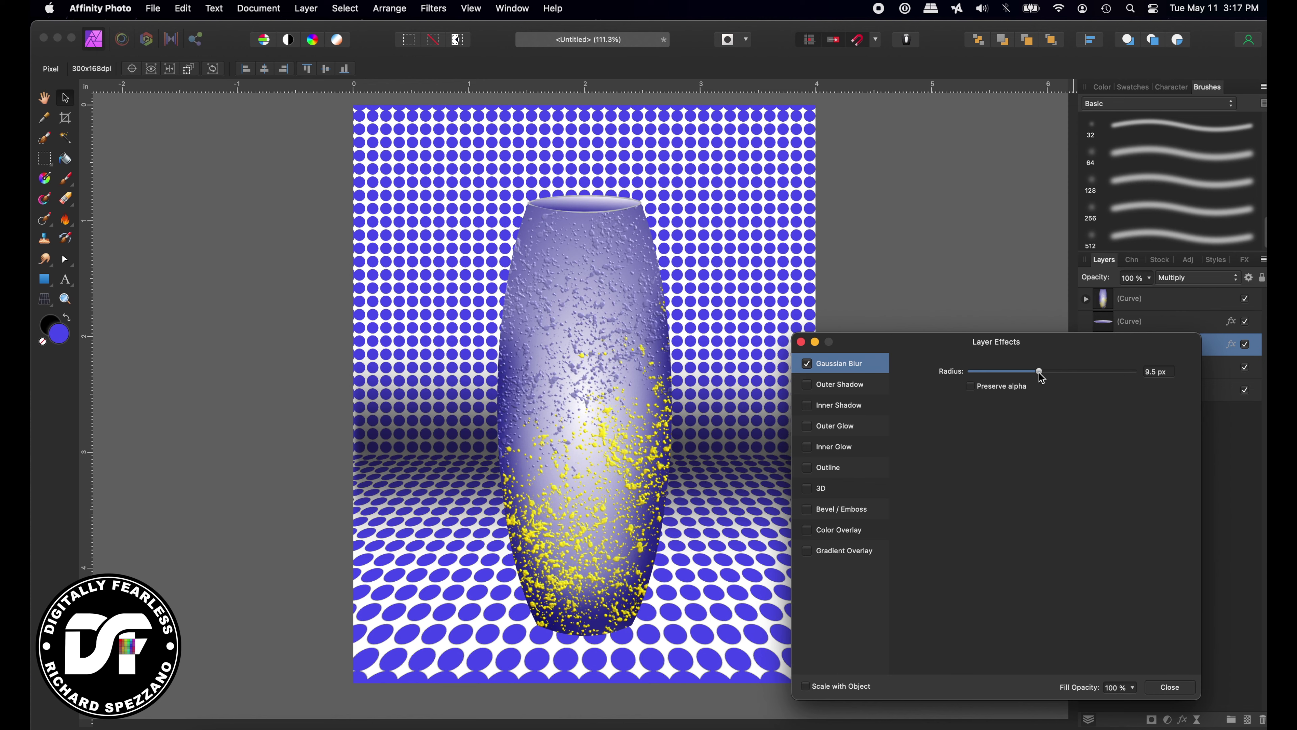
pyautogui.click(1169, 686)
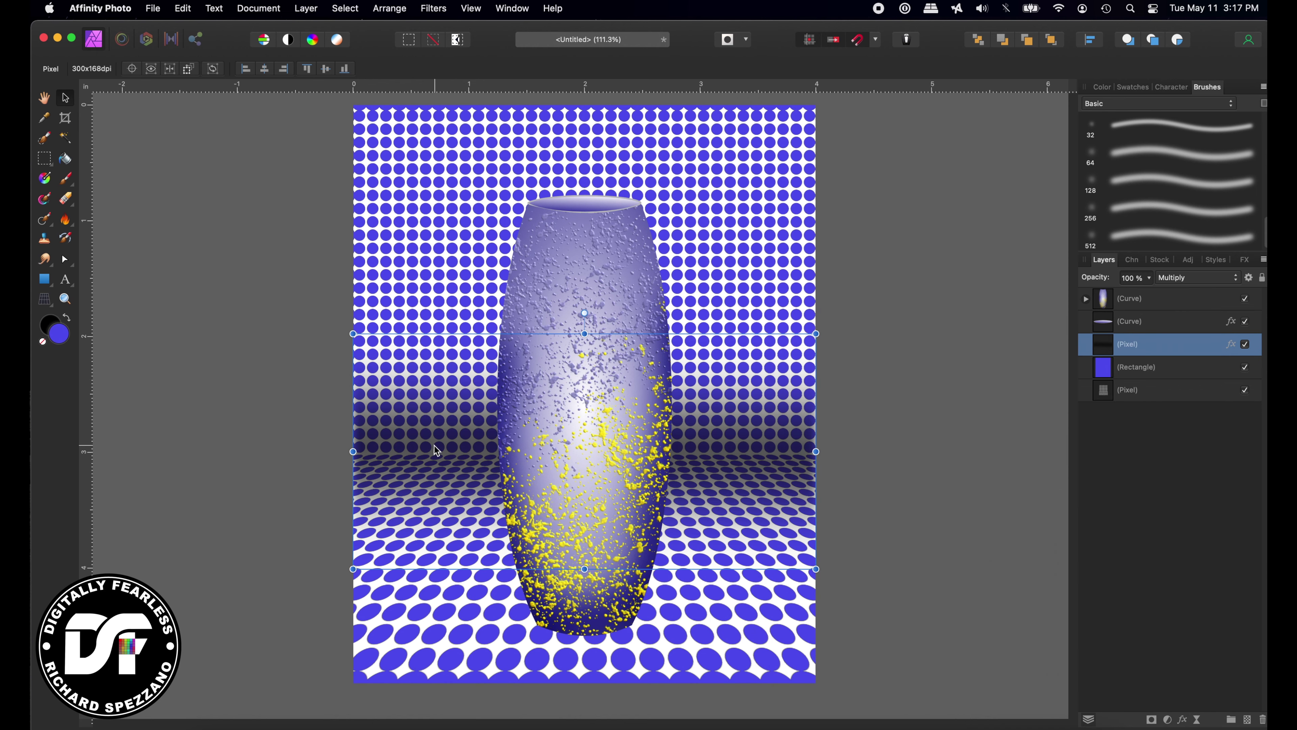
# - Widen the shadow band horizontally so it extends past both sides of the page
pyautogui.moveTo(353, 450); pyautogui.dragTo(188, 451)
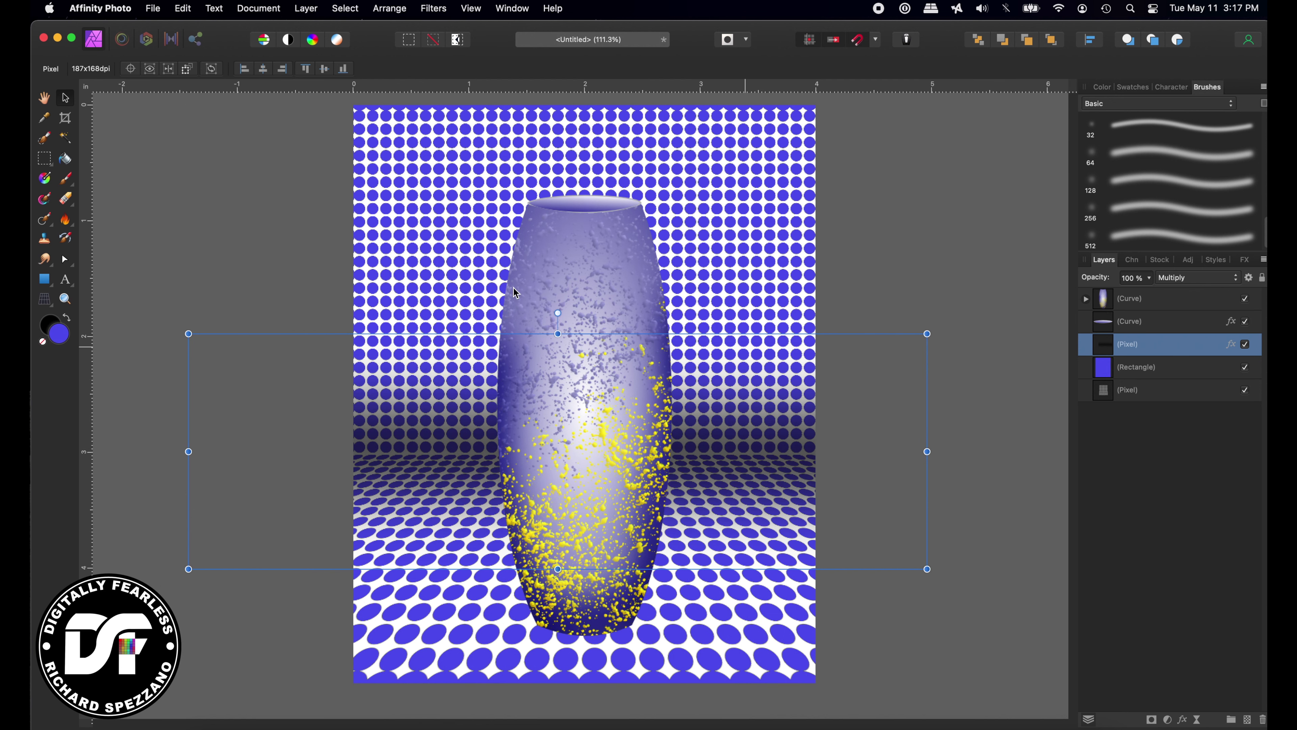
pyautogui.click(556, 459)
pyautogui.click(579, 558)
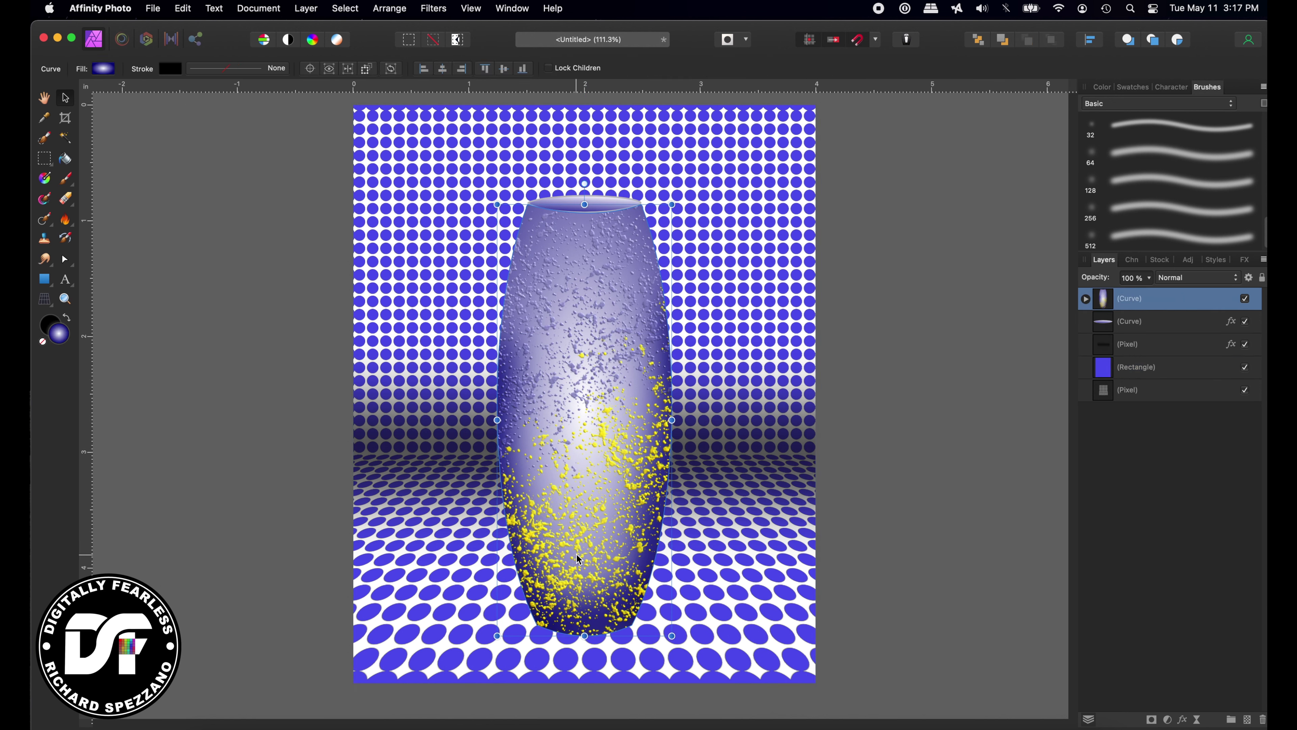
# - Add a pixel layer above the shadow band and draw a flat black ellipse behind the vase's base
pyautogui.click(1115, 350)
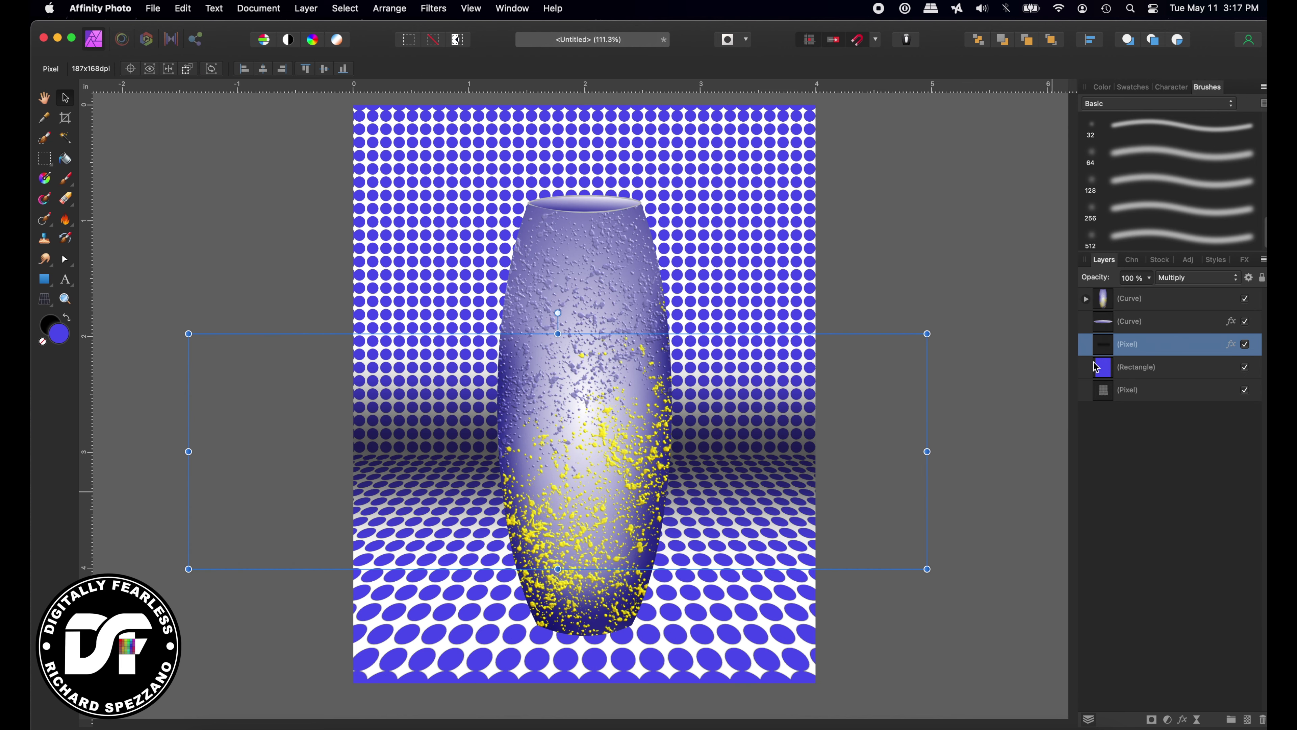
pyautogui.click(1247, 719)
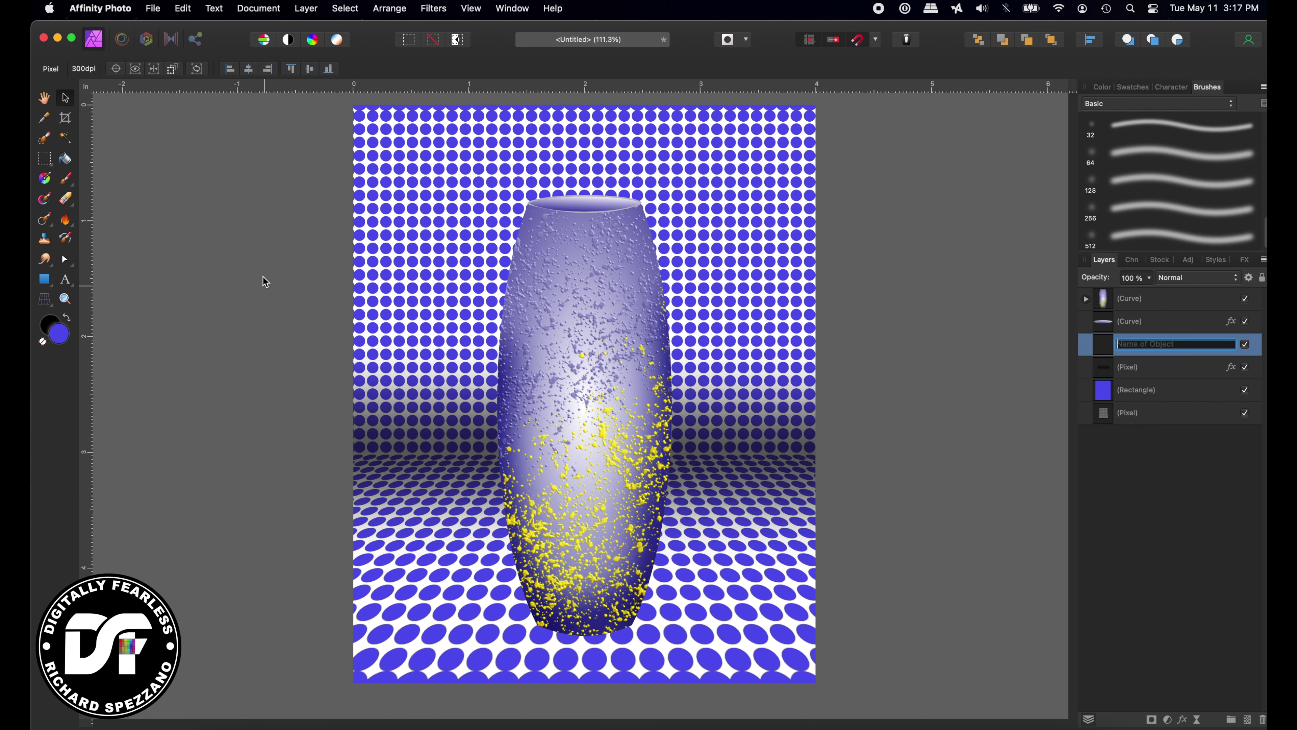
pyautogui.click(66, 180)
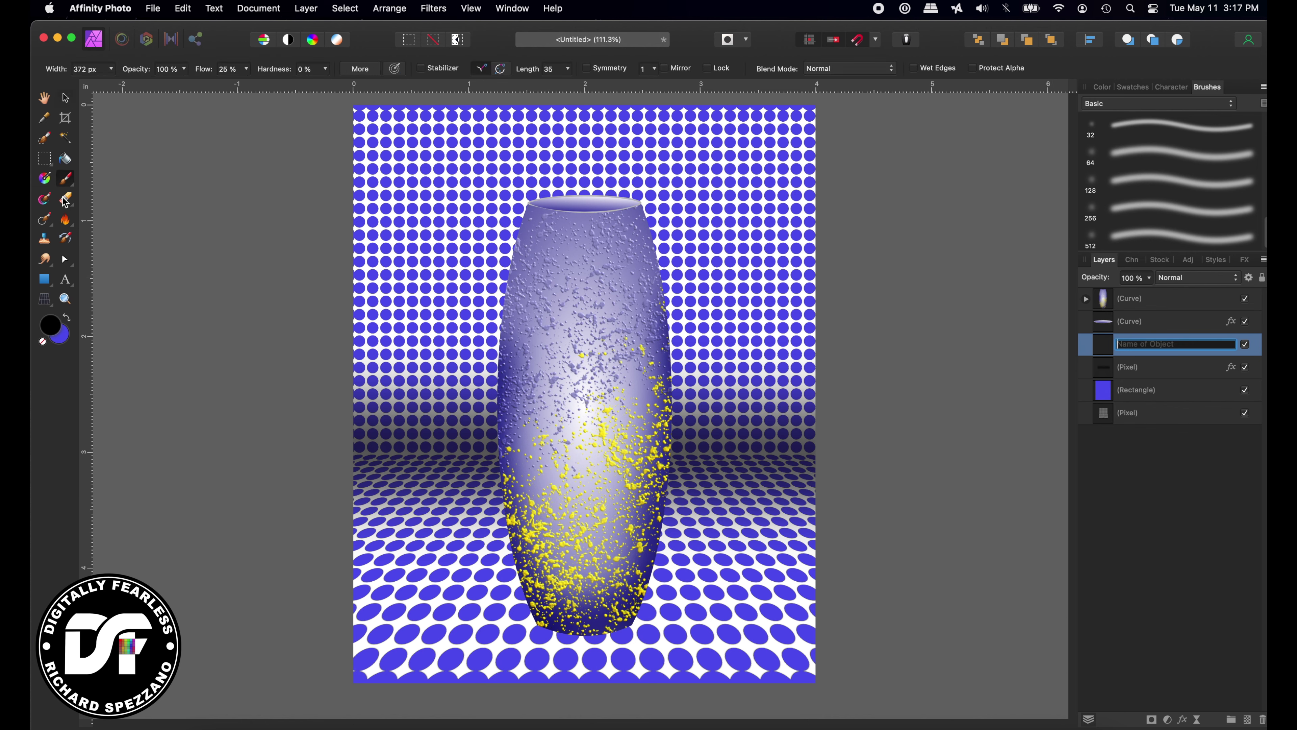
pyautogui.moveTo(50, 284); pyautogui.dragTo(76, 297)
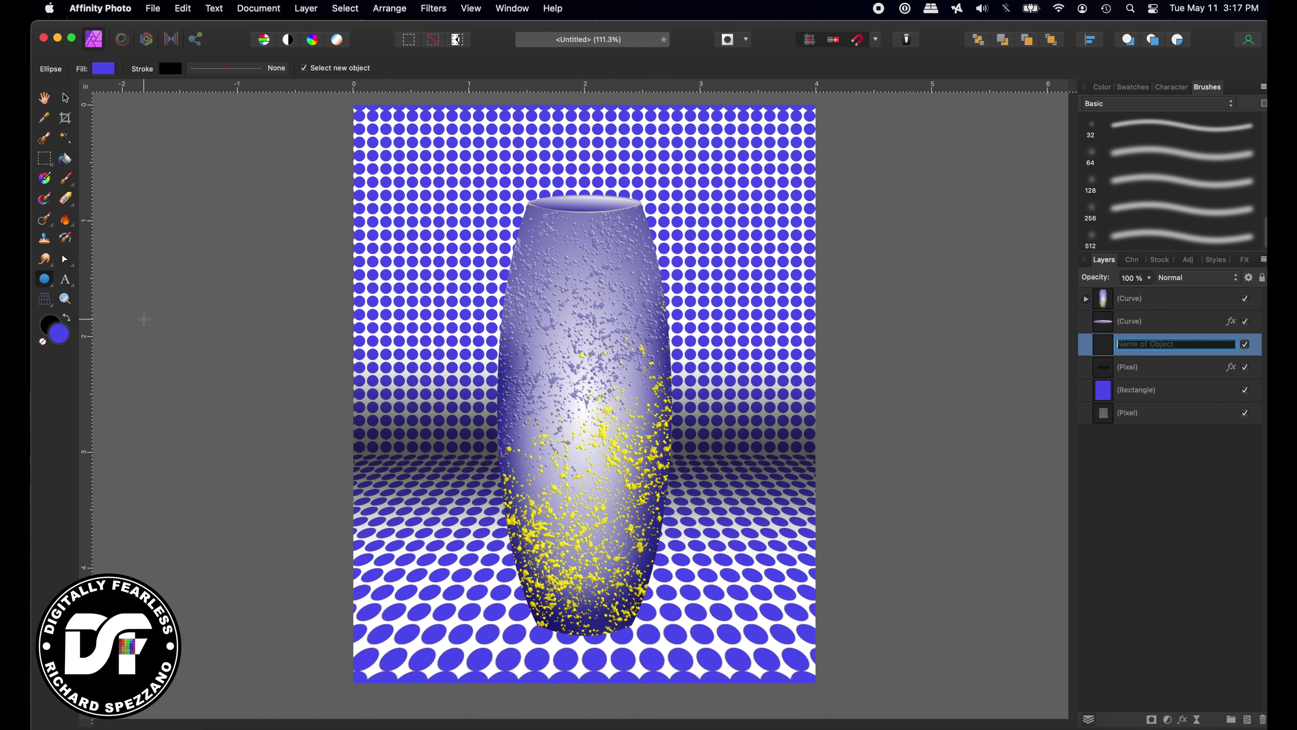
pyautogui.click(68, 316)
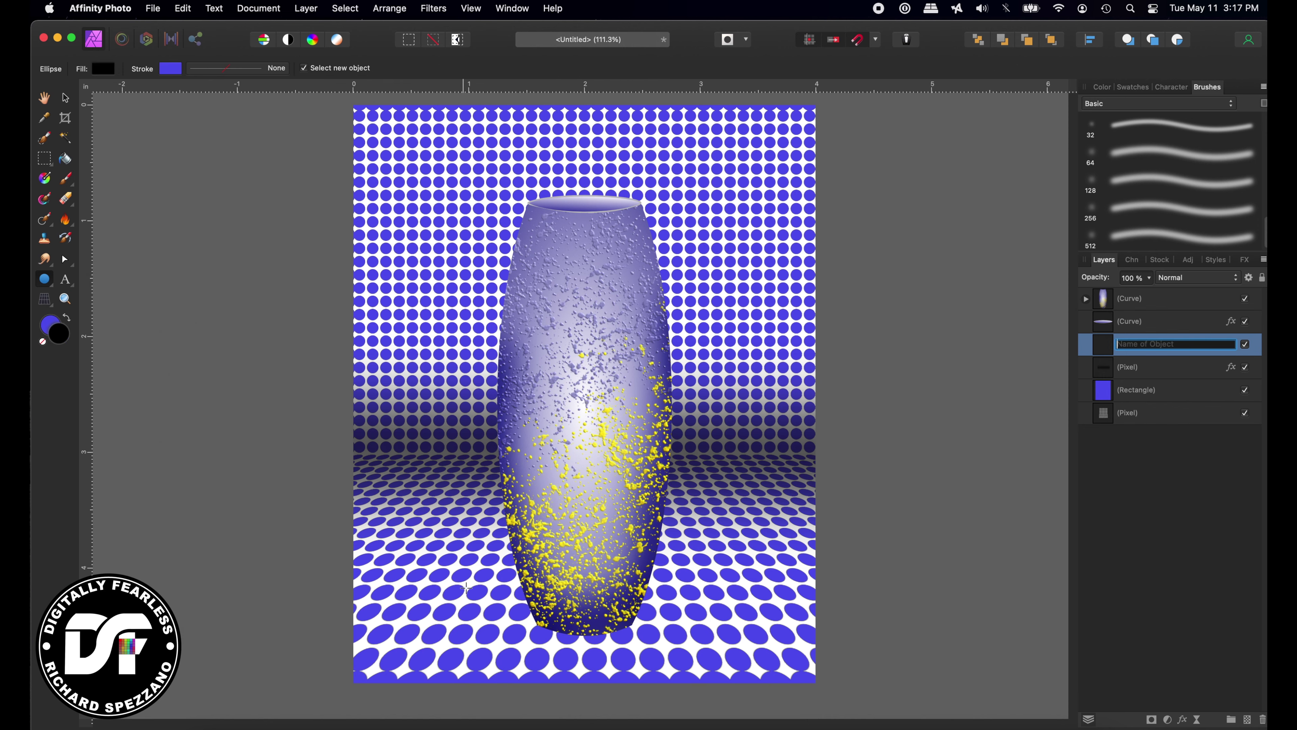
pyautogui.moveTo(489, 606); pyautogui.dragTo(689, 653)
# - Widen the black ellipse on both sides so it extends well beyond the vase's base
pyautogui.click(70, 98)
pyautogui.moveTo(493, 630)
pyautogui.mouseDown()
pyautogui.moveTo(466, 630)
pyautogui.moveTo(478, 629)
pyautogui.mouseUp()
pyautogui.moveTo(689, 629); pyautogui.dragTo(707, 630)
pyautogui.moveTo(476, 624); pyautogui.dragTo(465, 625)
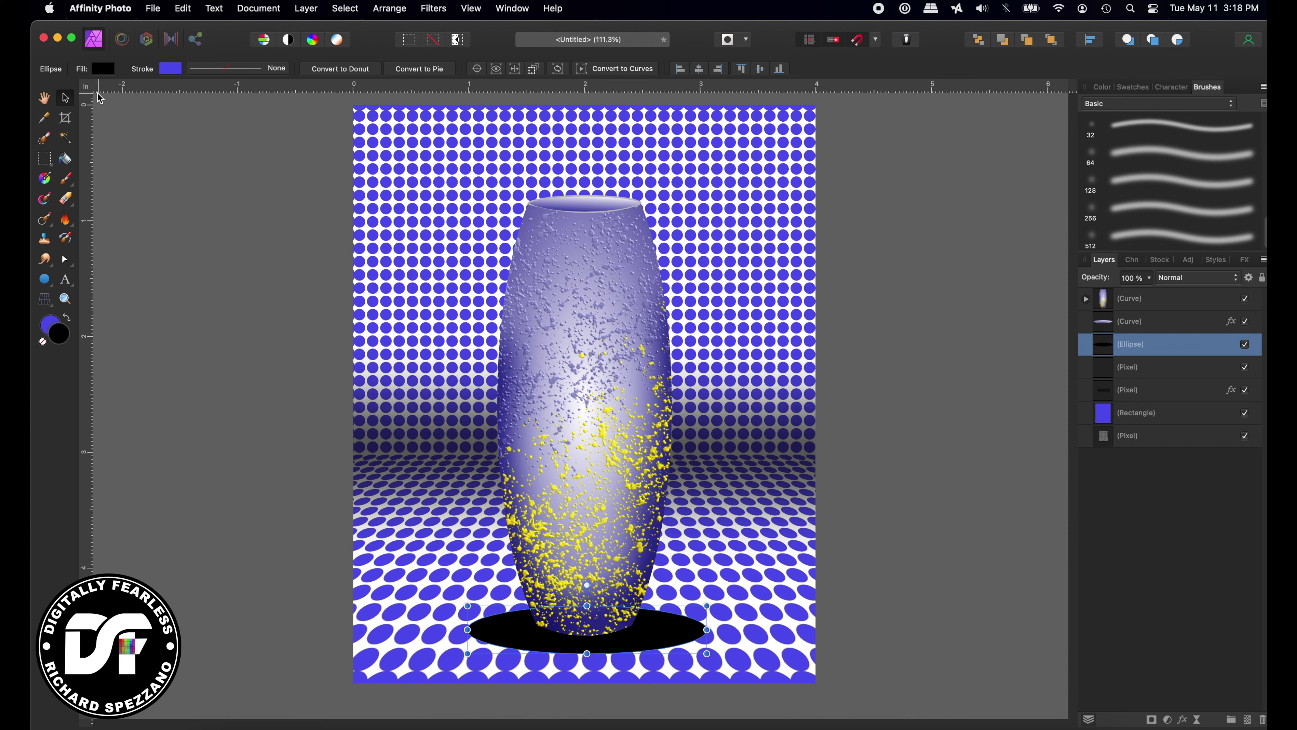
# - Change the ellipse's fill to a dark, saturated blue with a hue of 249
pyautogui.click(103, 69)
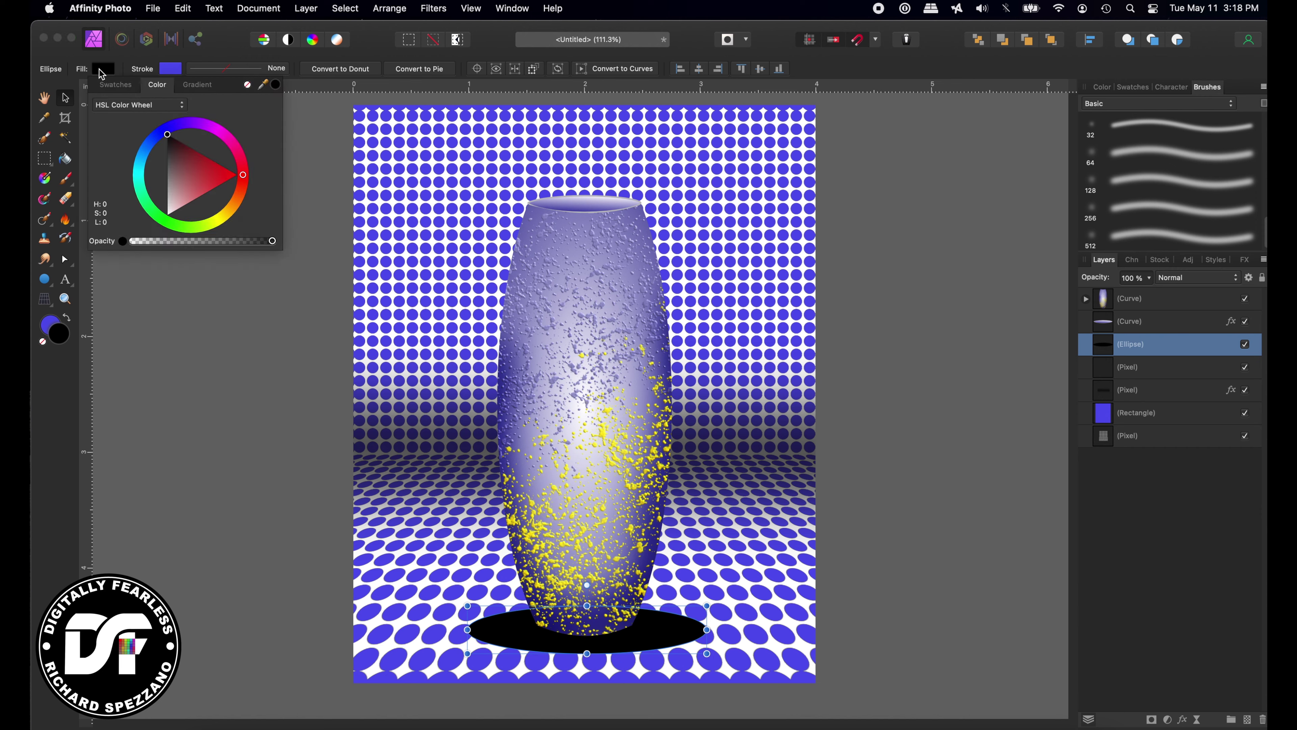
pyautogui.moveTo(168, 134); pyautogui.dragTo(172, 129)
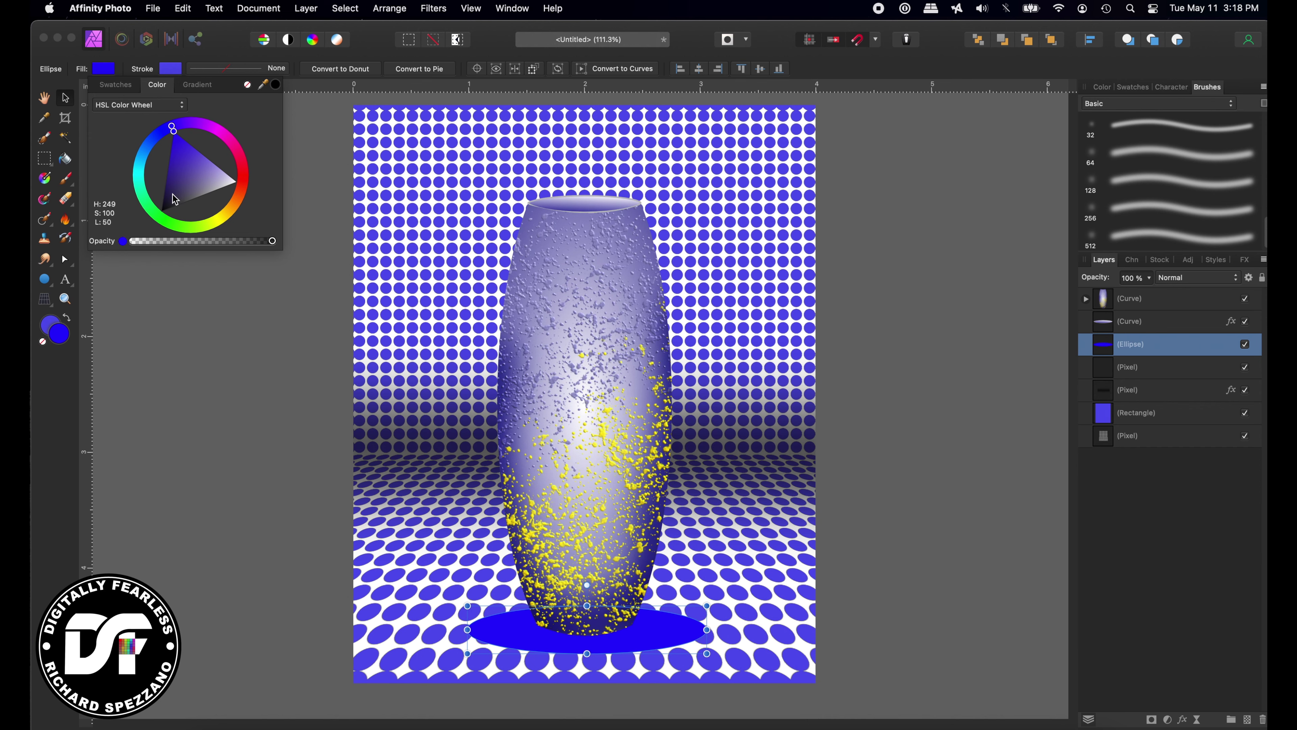
pyautogui.click(168, 170)
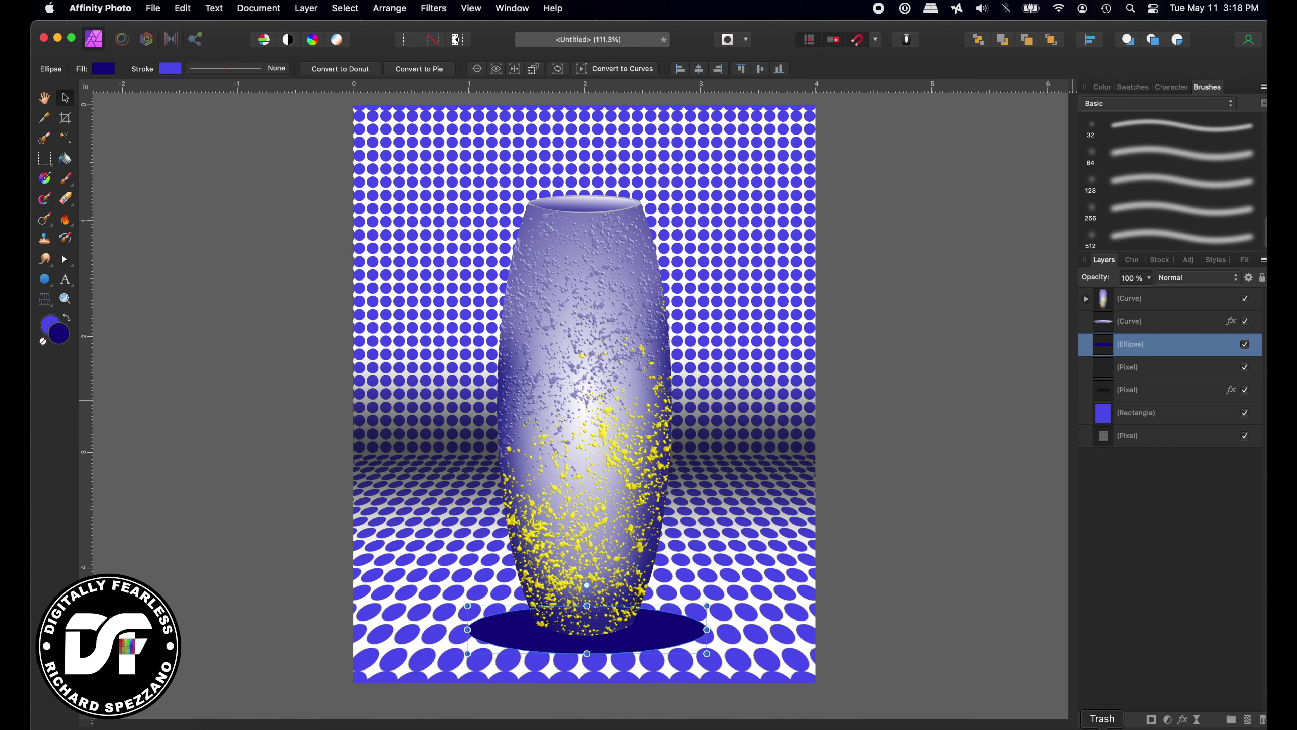
# - Apply a Gaussian Blur layer effect with a 33.7 px radius to the blue ellipse
pyautogui.click(1183, 719)
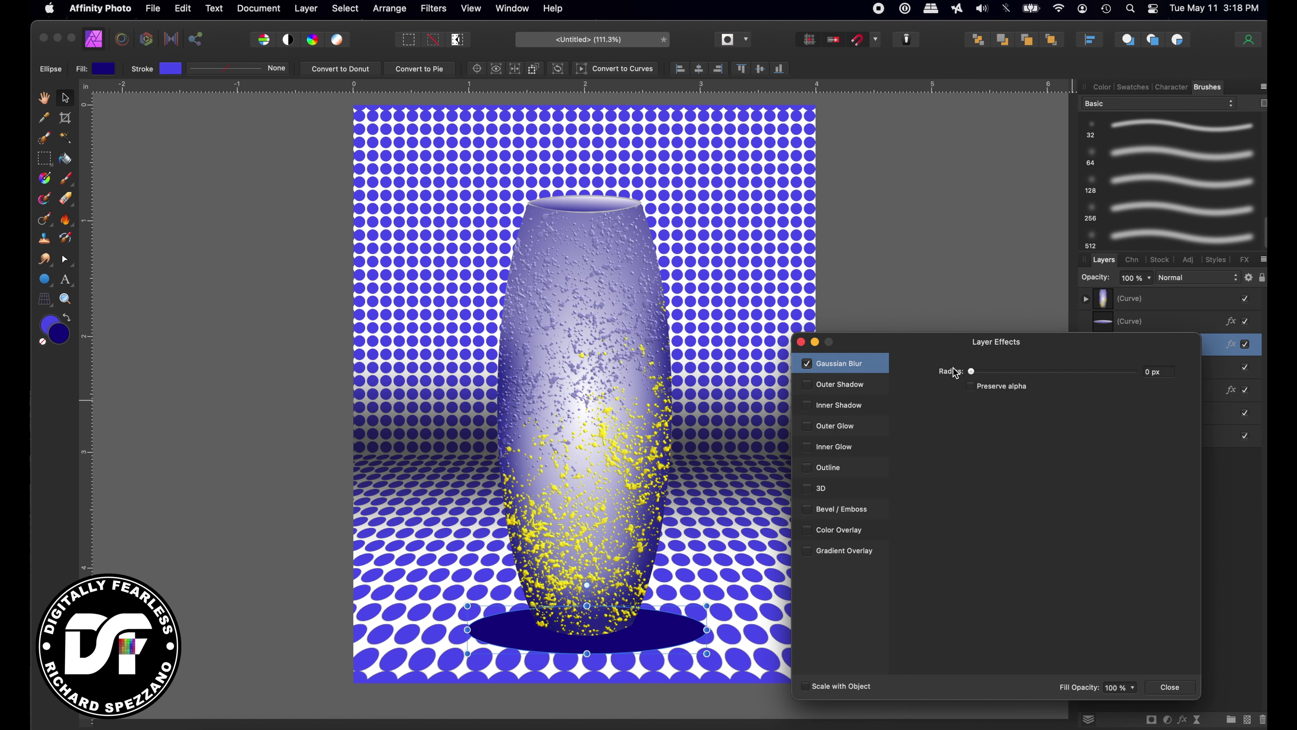
pyautogui.moveTo(972, 372); pyautogui.dragTo(1084, 366)
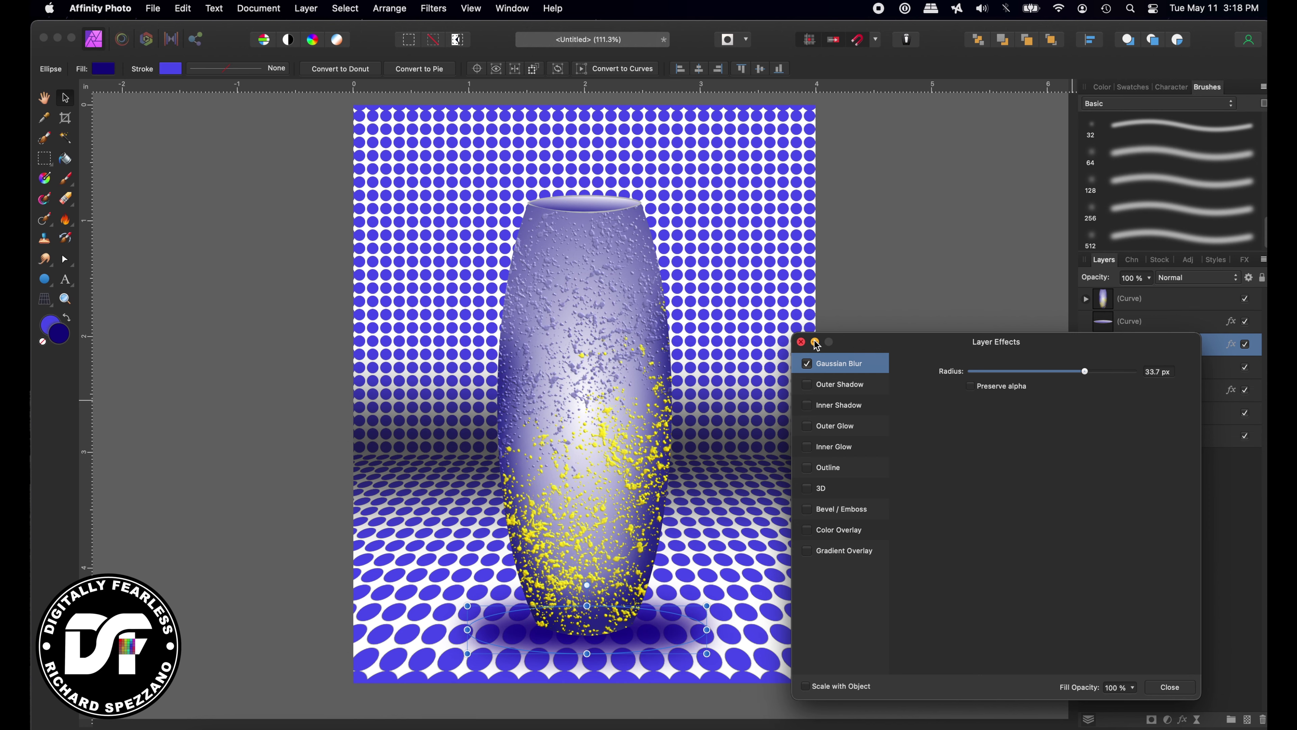
pyautogui.click(801, 342)
# - Stretch the blurred ellipse upward and slightly downward around the vase's base, and lower its opacity to 74%
pyautogui.moveTo(582, 603); pyautogui.dragTo(570, 574)
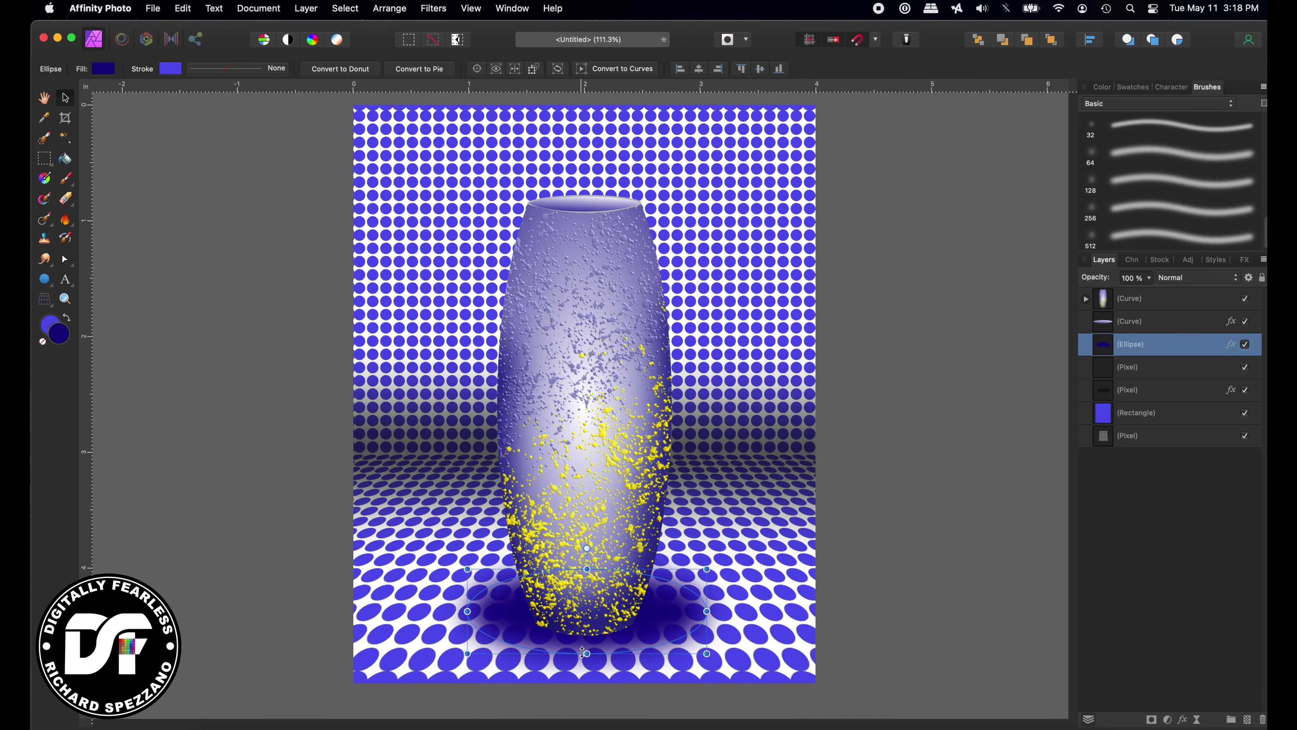
pyautogui.moveTo(587, 653); pyautogui.dragTo(587, 657)
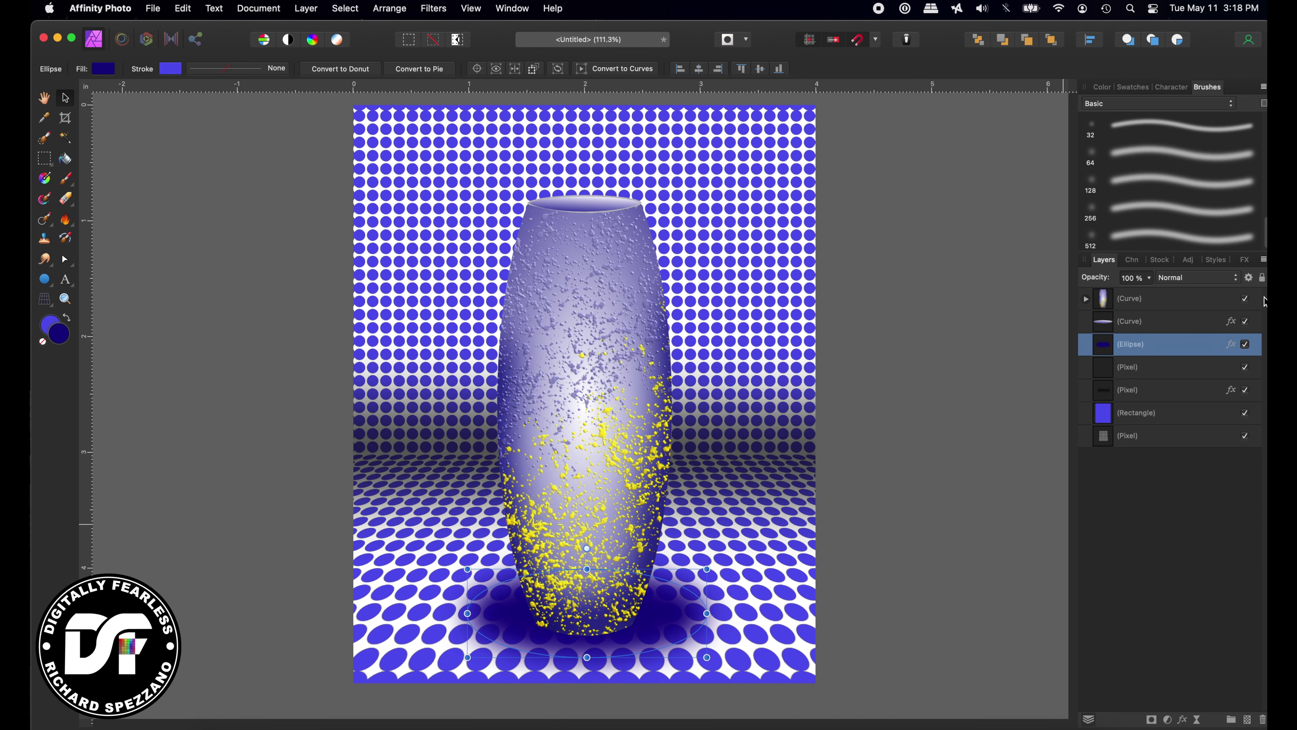
pyautogui.moveTo(1092, 279); pyautogui.dragTo(1079, 279)
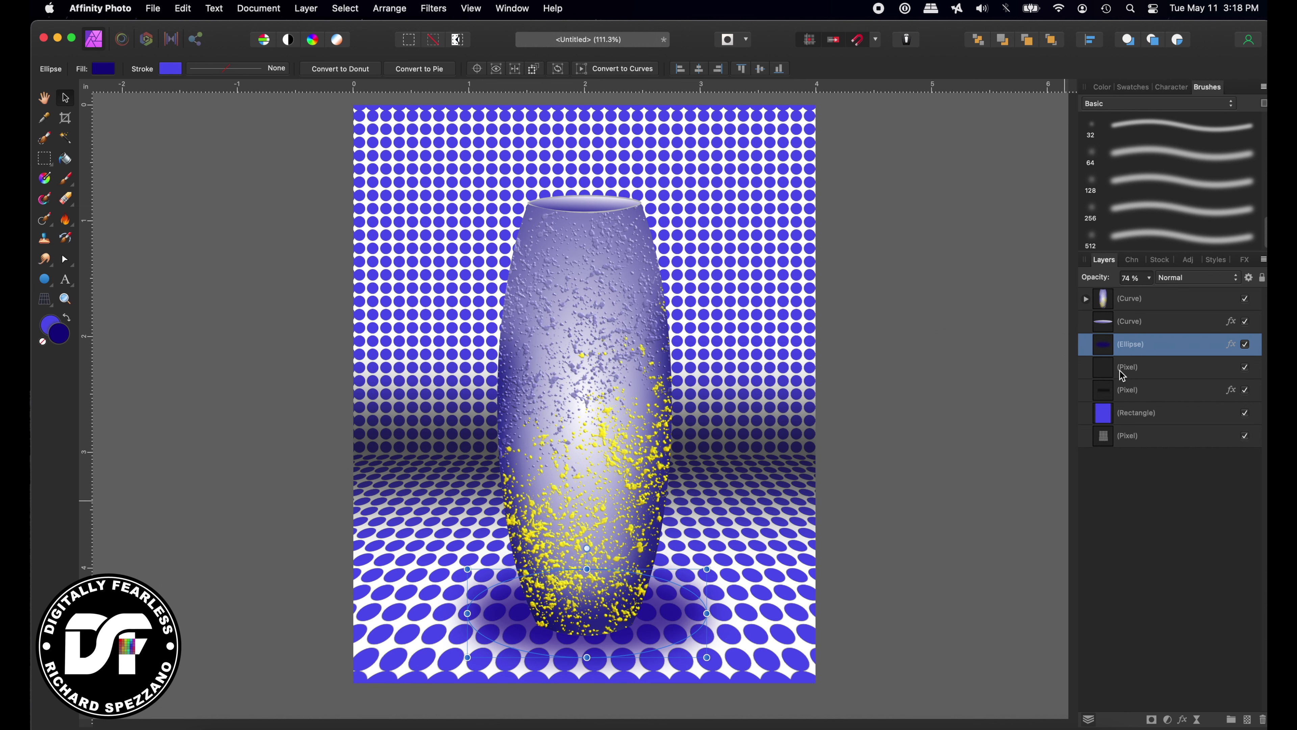
# - Duplicate the ellipse shadow, shrink the copy about its centre to roughly the width of the vase's base, and deselect it
pyautogui.press('super+j')
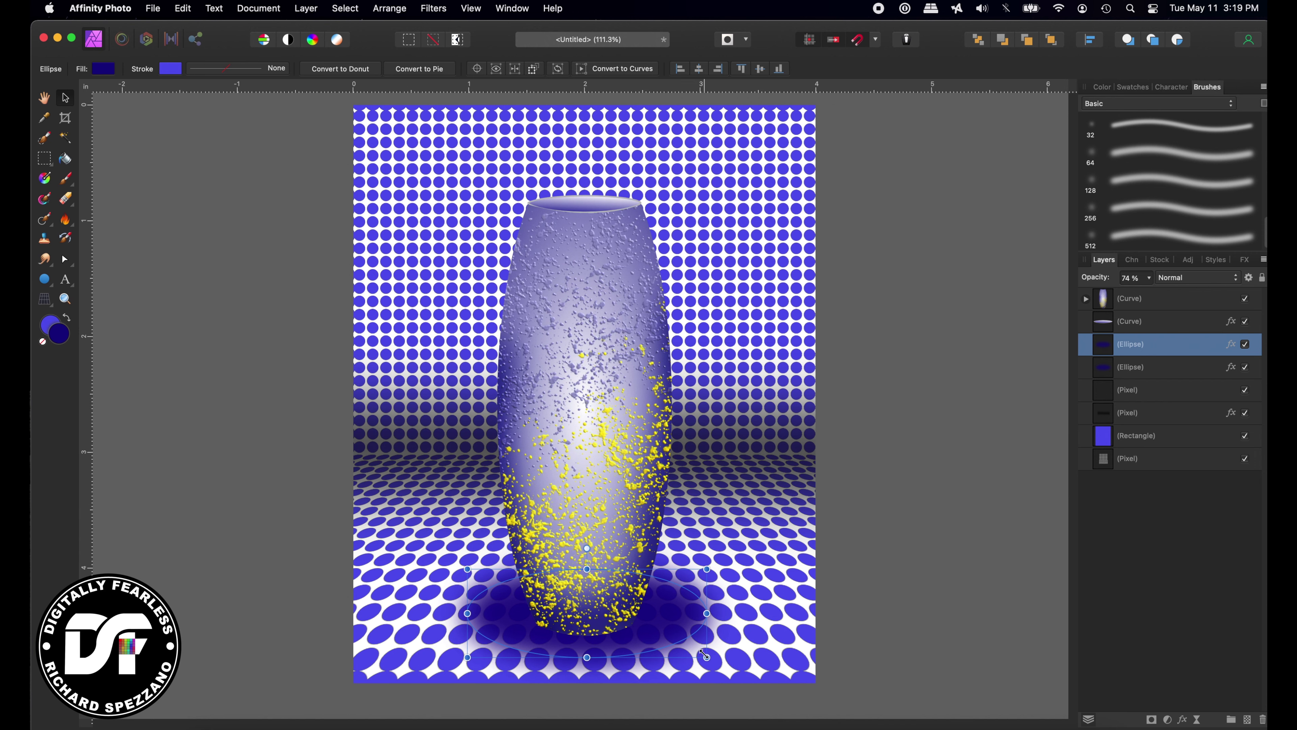
pyautogui.moveTo(707, 656); pyautogui.dragTo(588, 636)
pyautogui.scroll(12, 1118, 282)
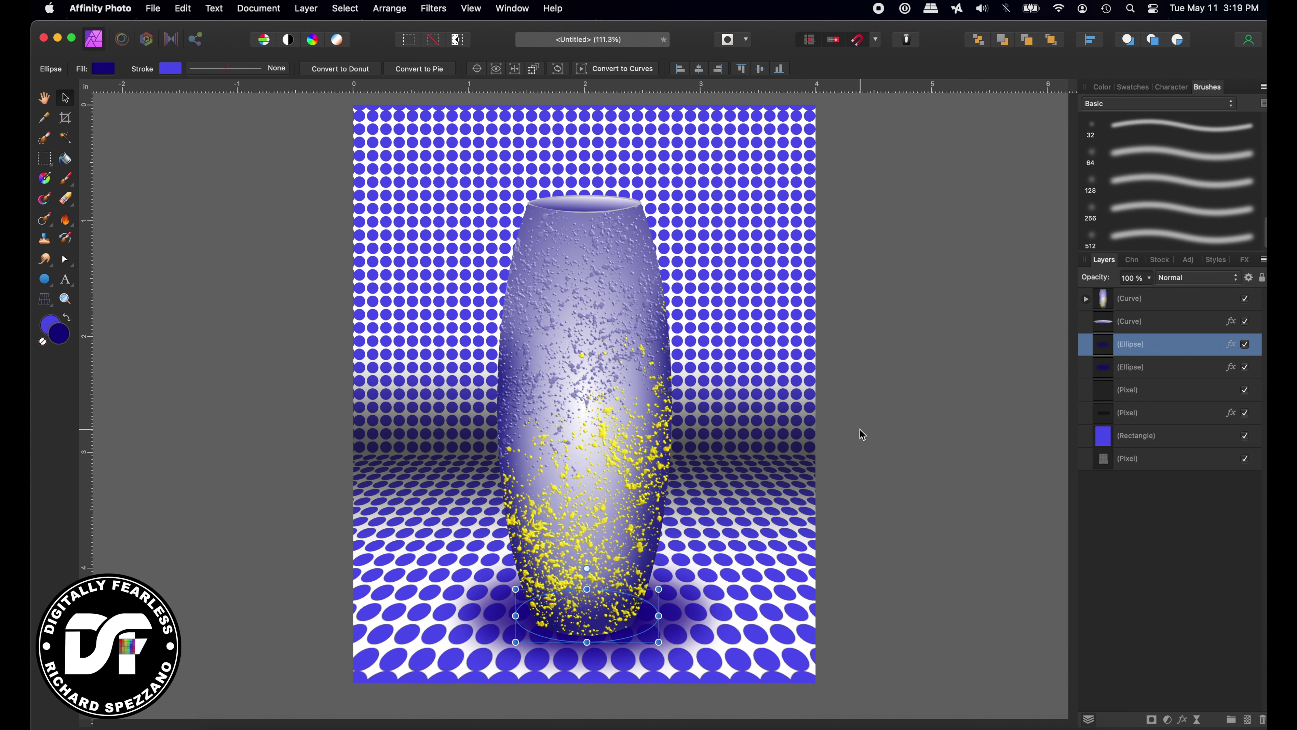
pyautogui.click(868, 437)
pyautogui.click(1001, 342)
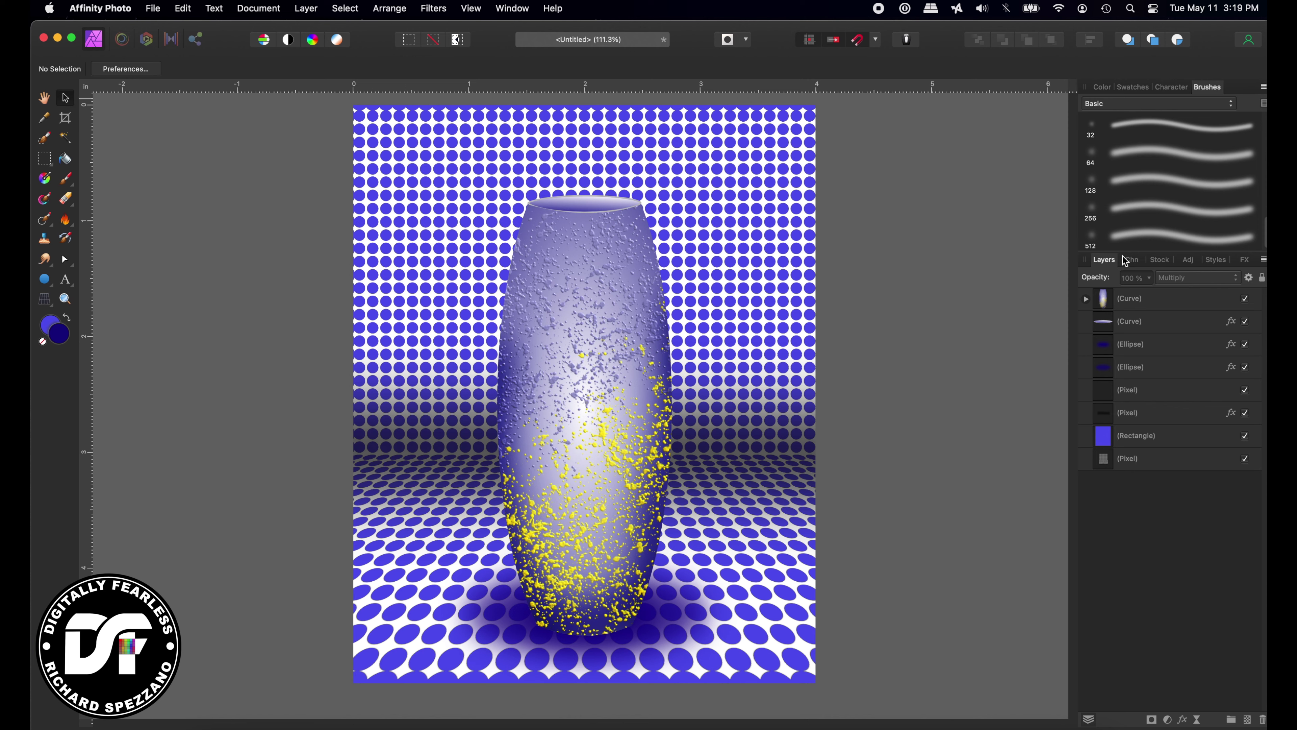
# - Expand the vase curve's nested layers and select the vase curve
pyautogui.click(1086, 299)
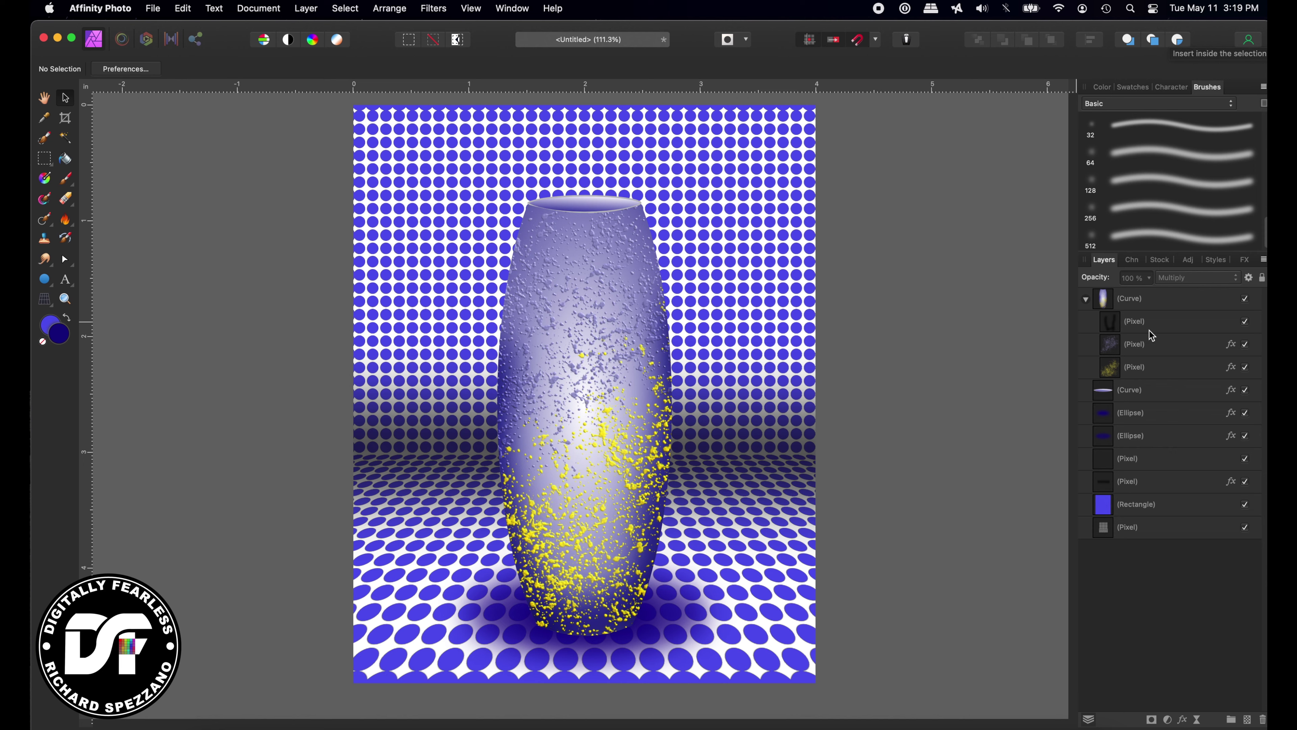
pyautogui.click(1109, 300)
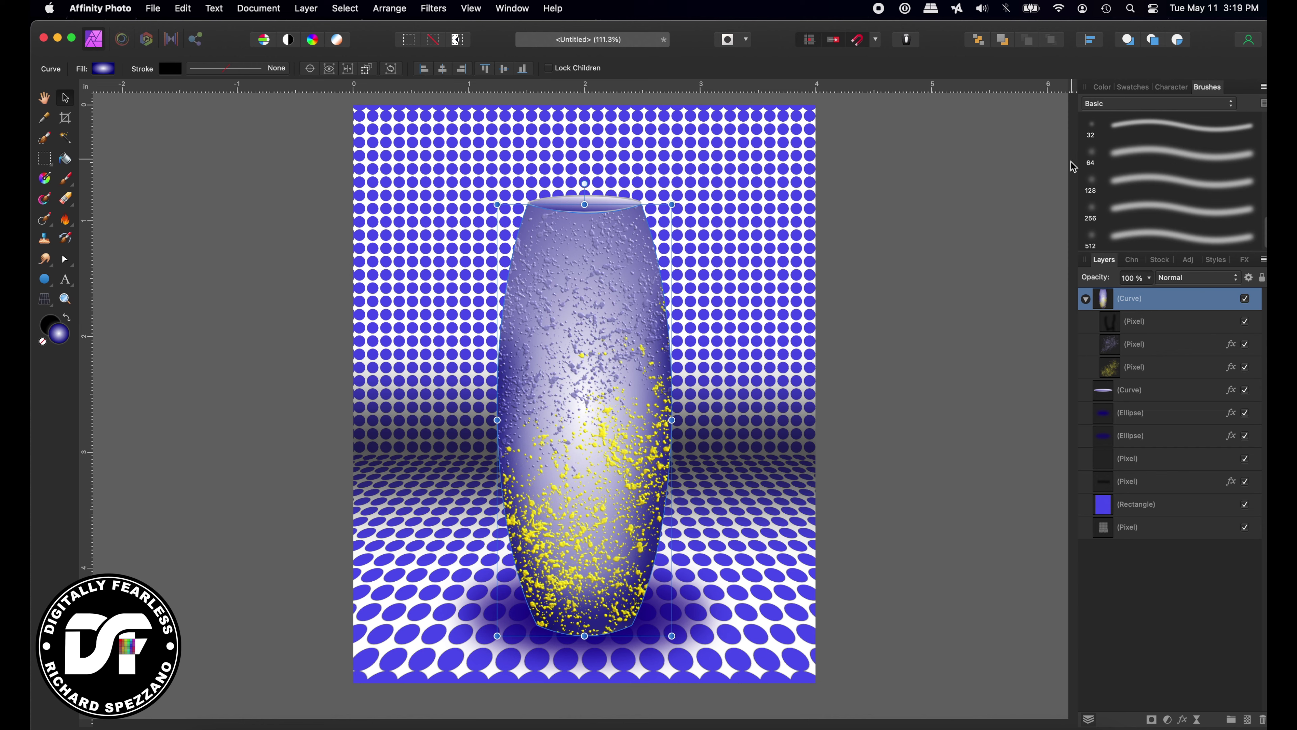